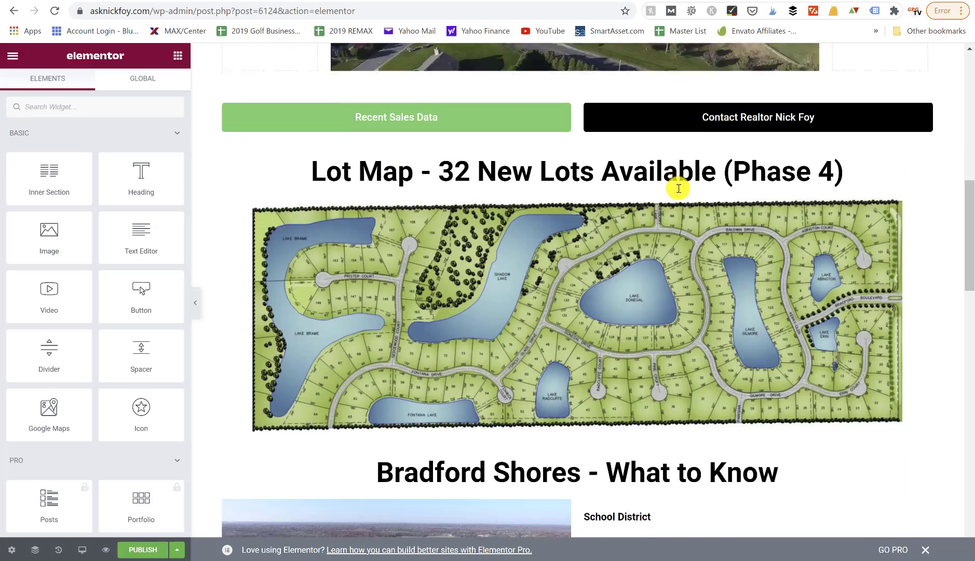
- Examine the Bradford Shores page layout, from its heading and counters through the video, lot map, directions and contact form
scroll(679, 187, down, 7)
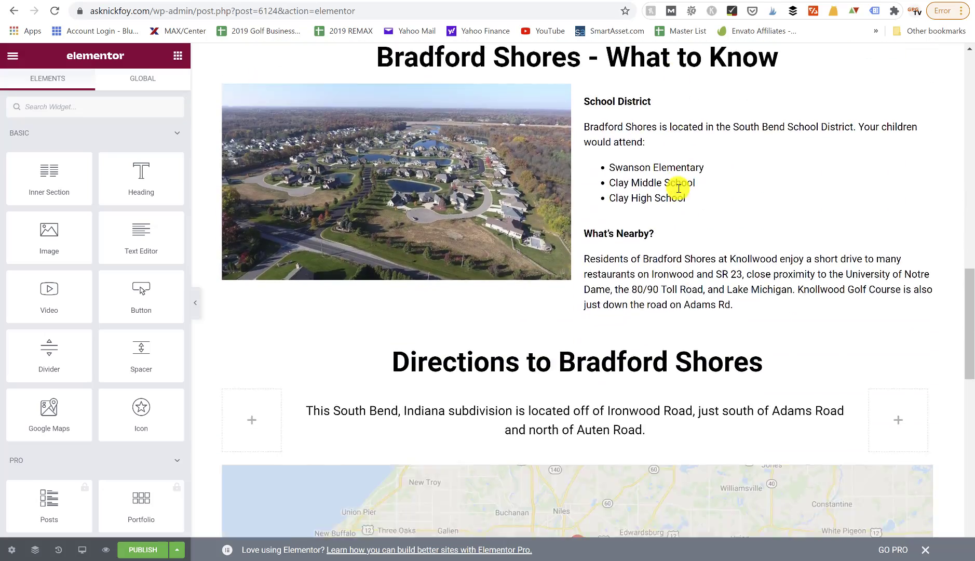
scroll(678, 188, down, 5)
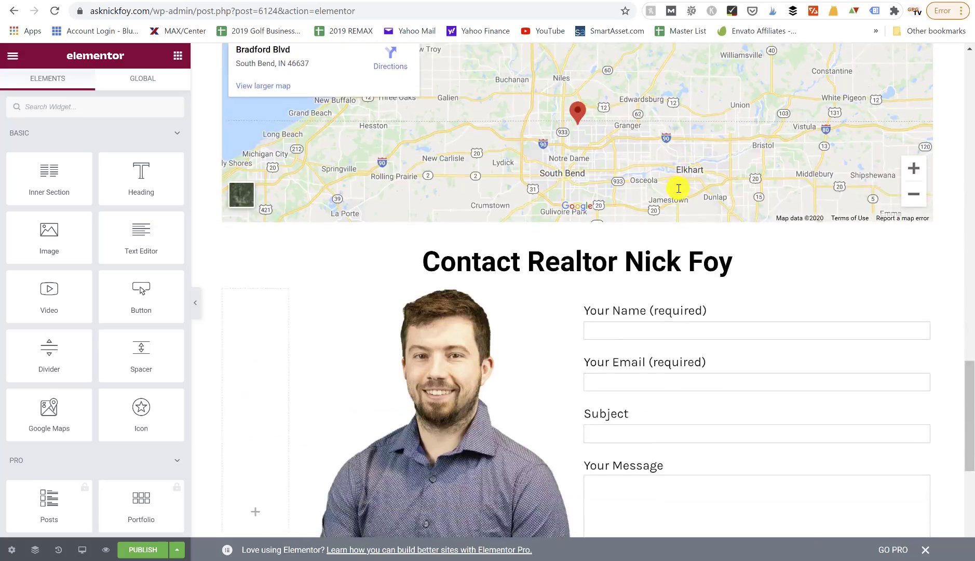
scroll(679, 188, up, 20)
scroll(678, 188, up, 3)
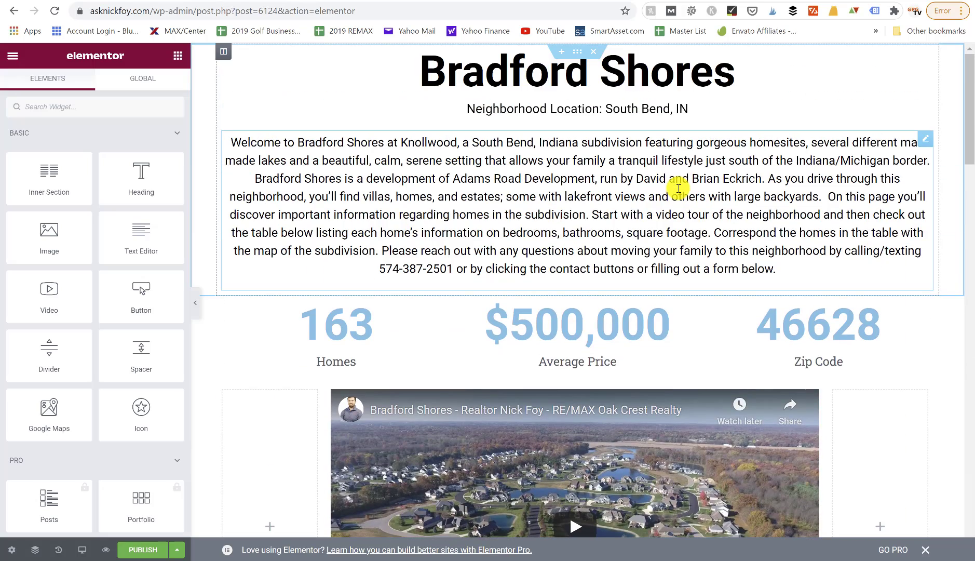
scroll(678, 188, down, 3)
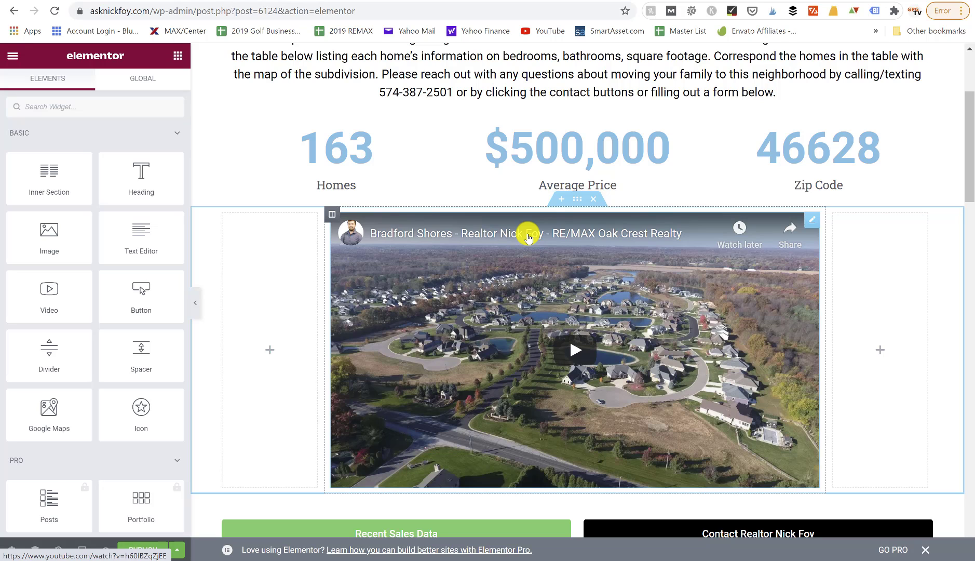
scroll(528, 236, up, 3)
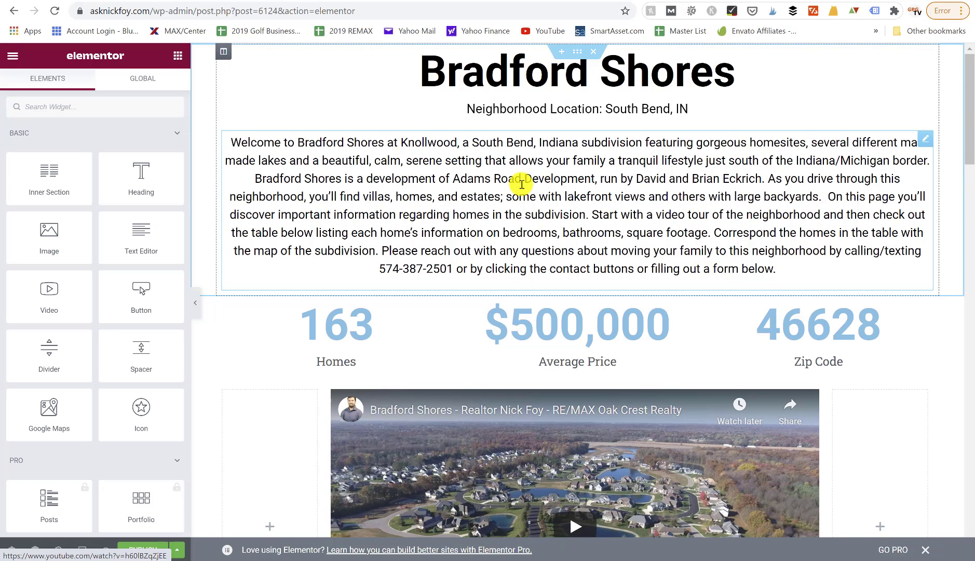
scroll(518, 179, down, 3)
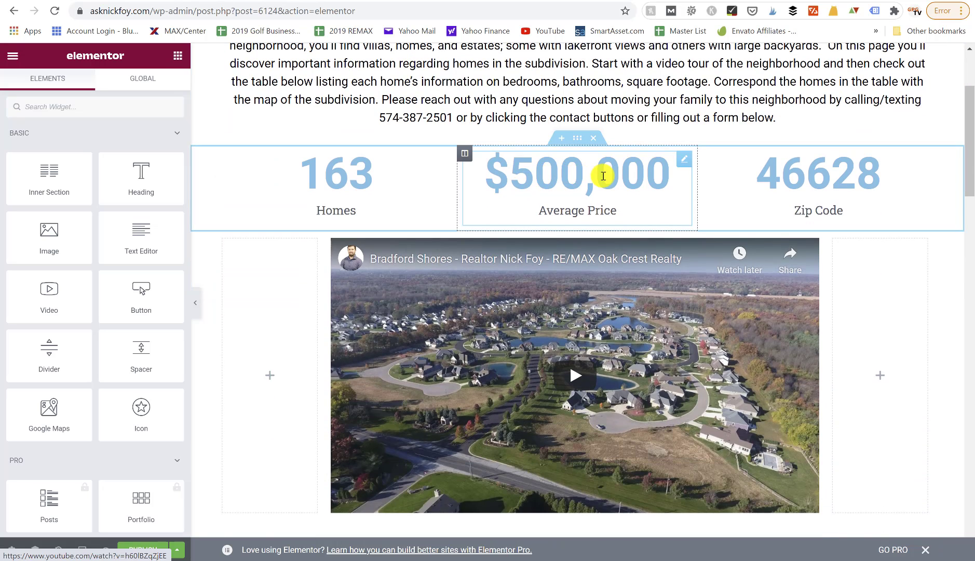
scroll(603, 176, down, 6)
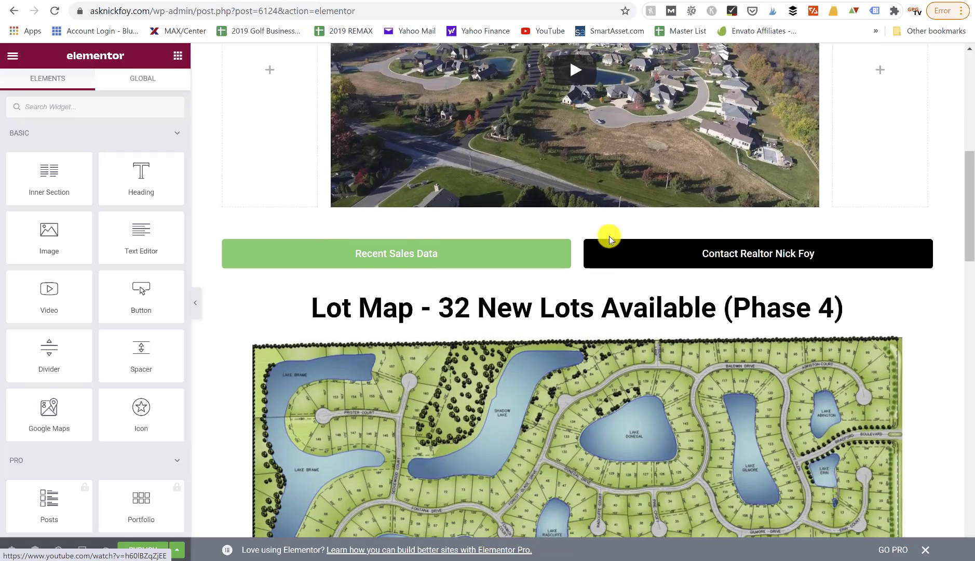
scroll(609, 239, down, 5)
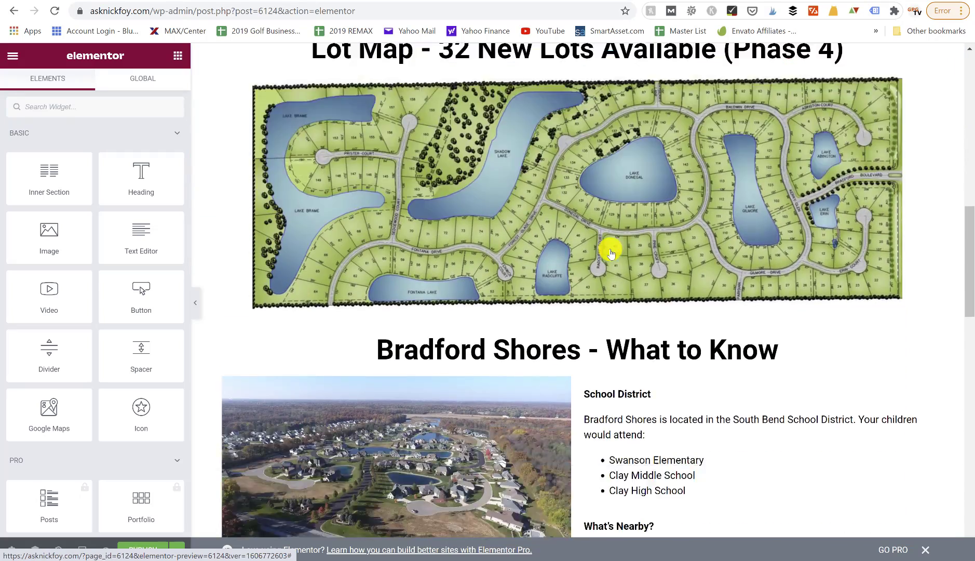
scroll(610, 253, down, 11)
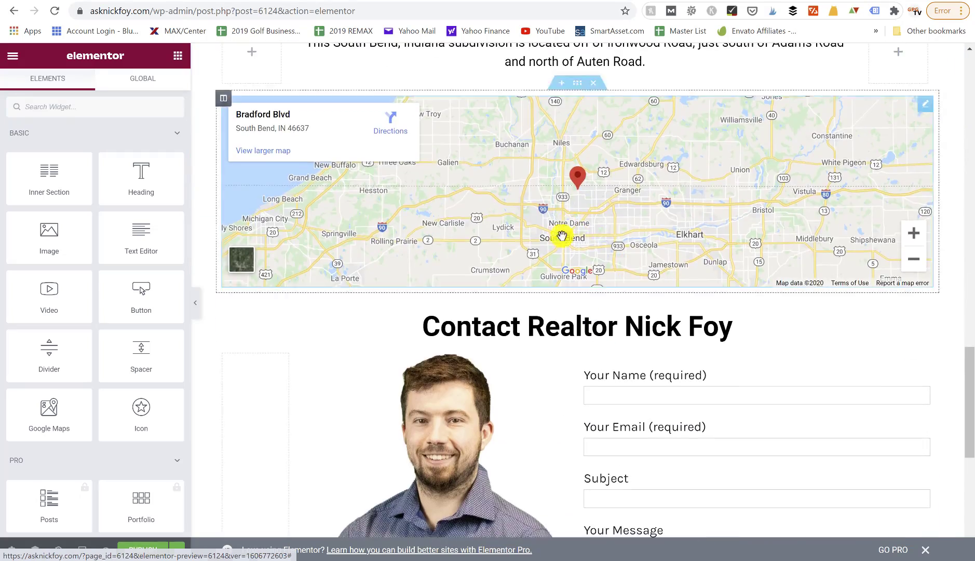
scroll(582, 234, up, 12)
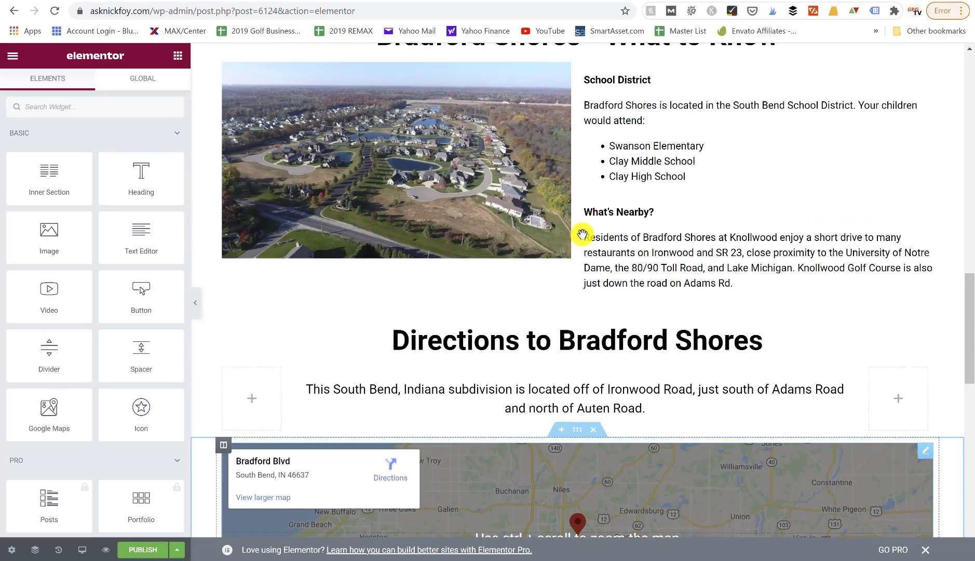
scroll(582, 235, up, 8)
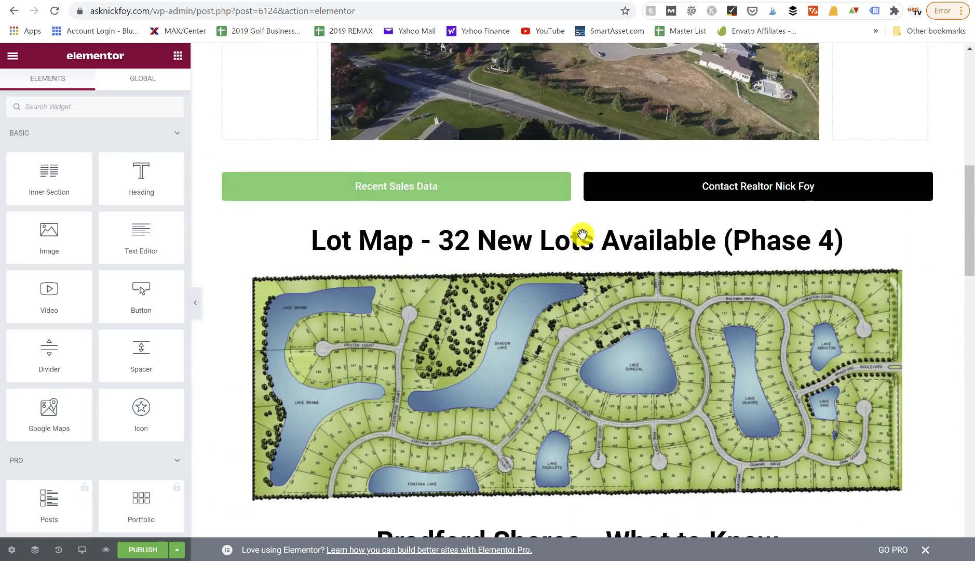
scroll(582, 234, up, 5)
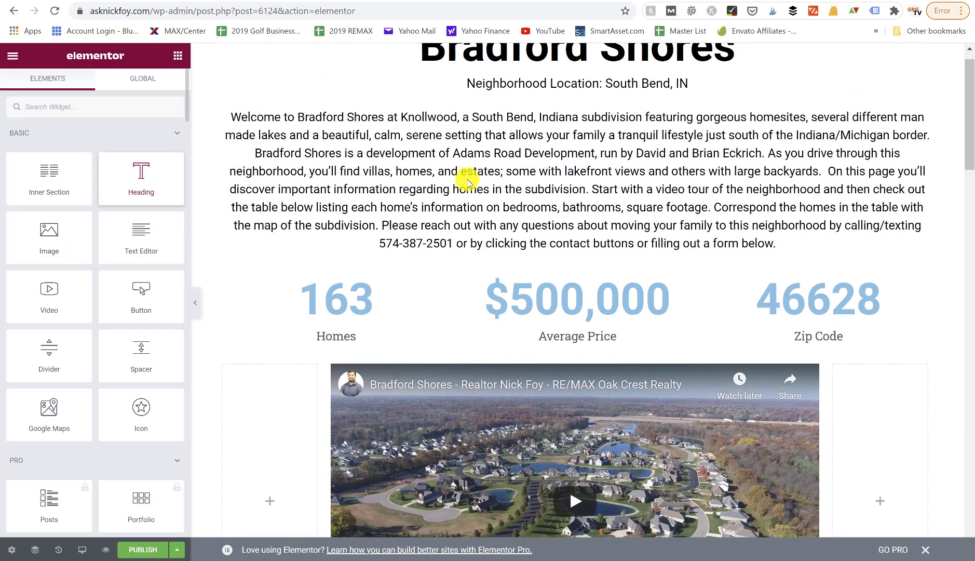
scroll(467, 179, up, 1)
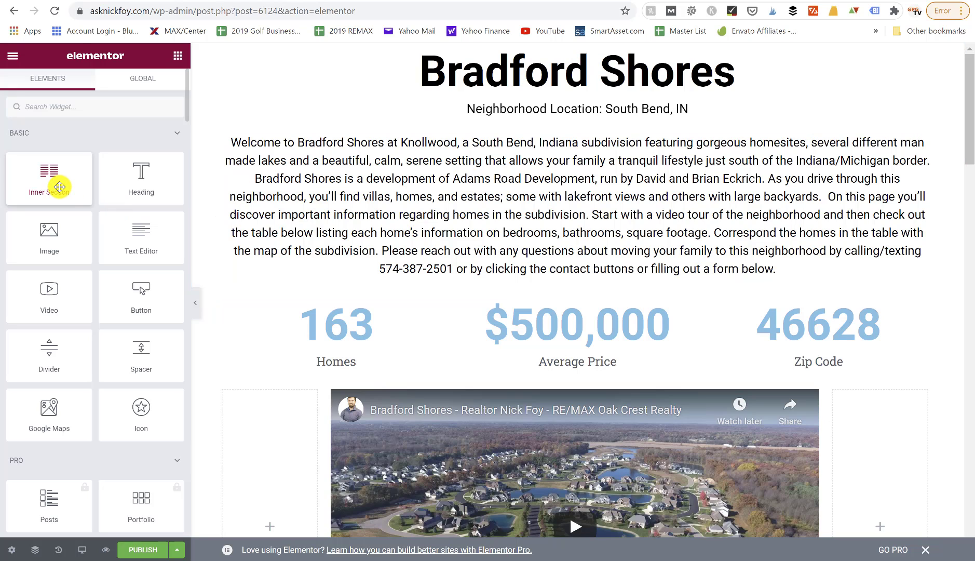
- Open the WordPress page for adding plugins in a separate tab and search the plugin directory for elementor
key(alt+Left)
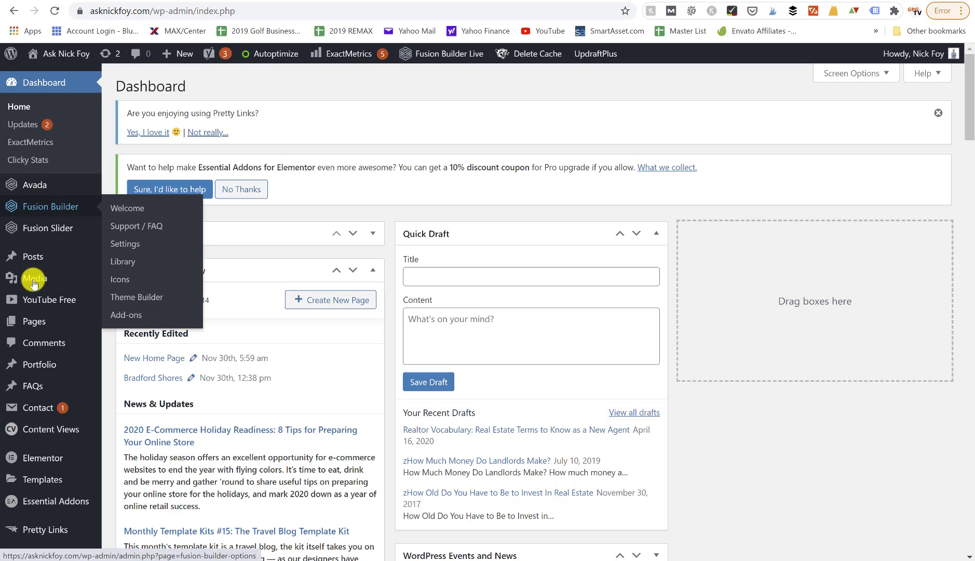
mouse_move(51, 423)
scroll(50, 422, down, 3)
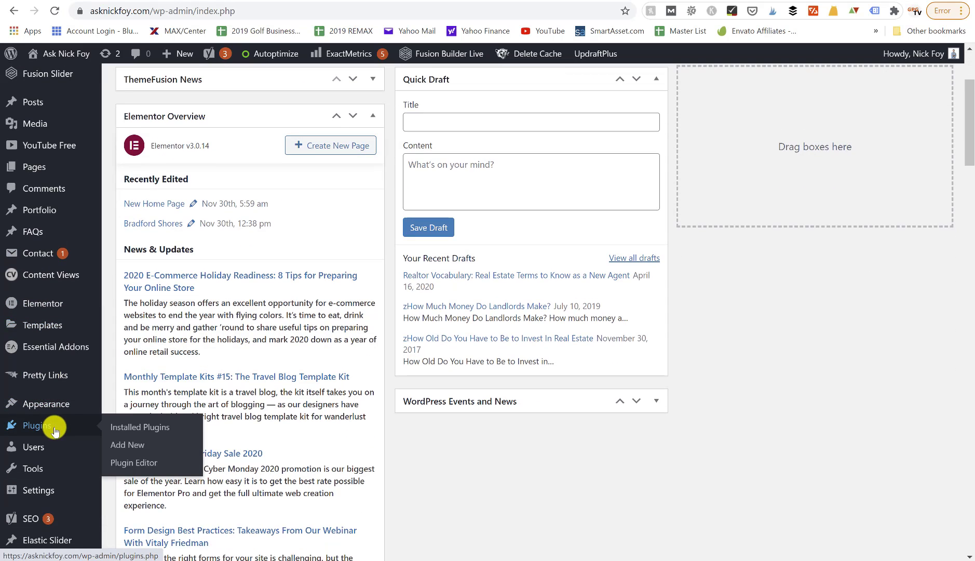
right_click(132, 447)
click(183, 309)
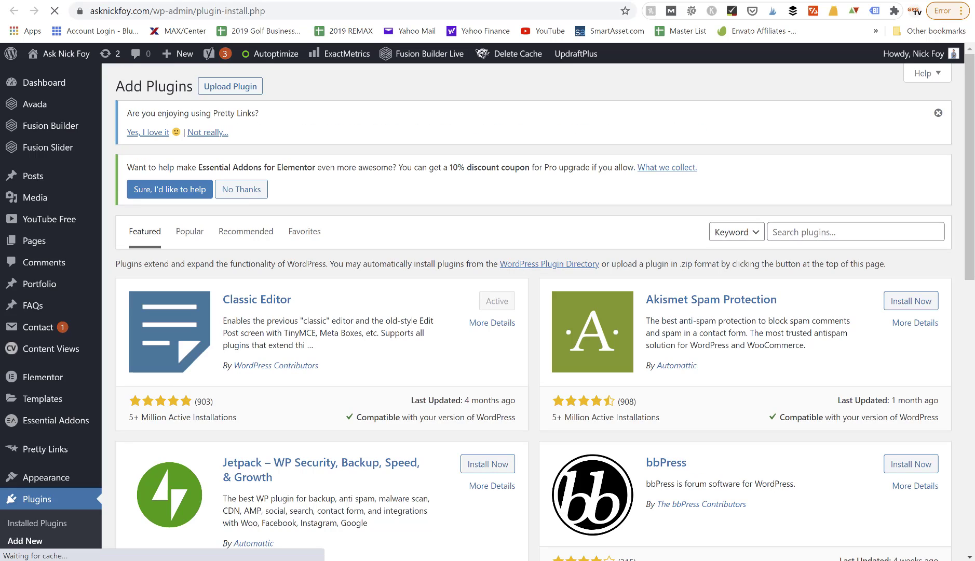
click(783, 234)
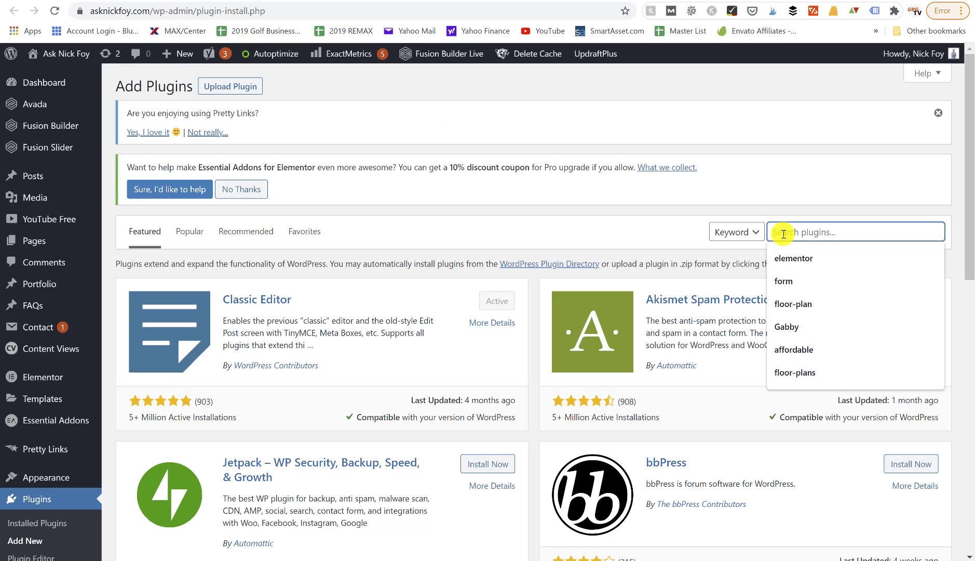
click(787, 252)
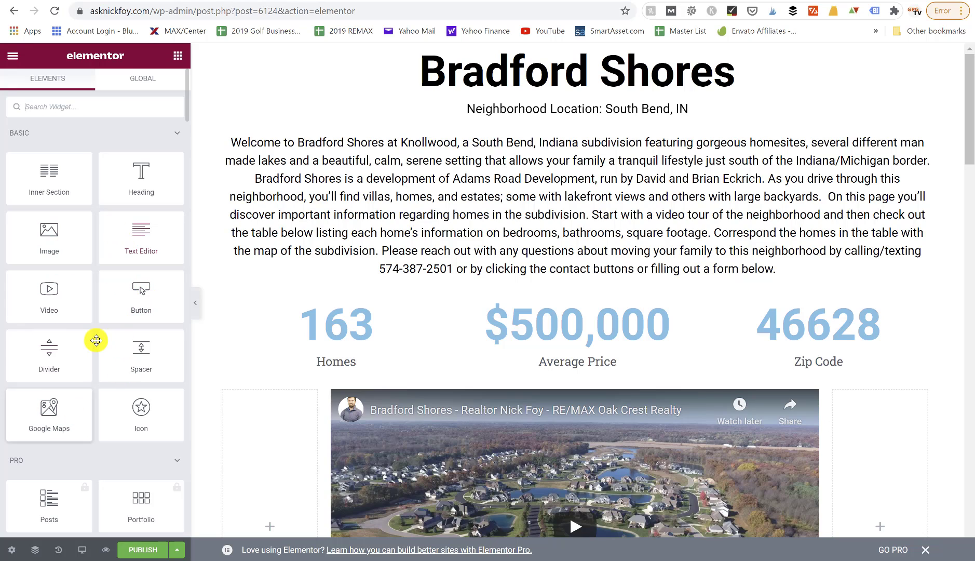
- Return to the Bradford Shores page editor and look through the available General and Pro widgets
scroll(95, 344, down, 20)
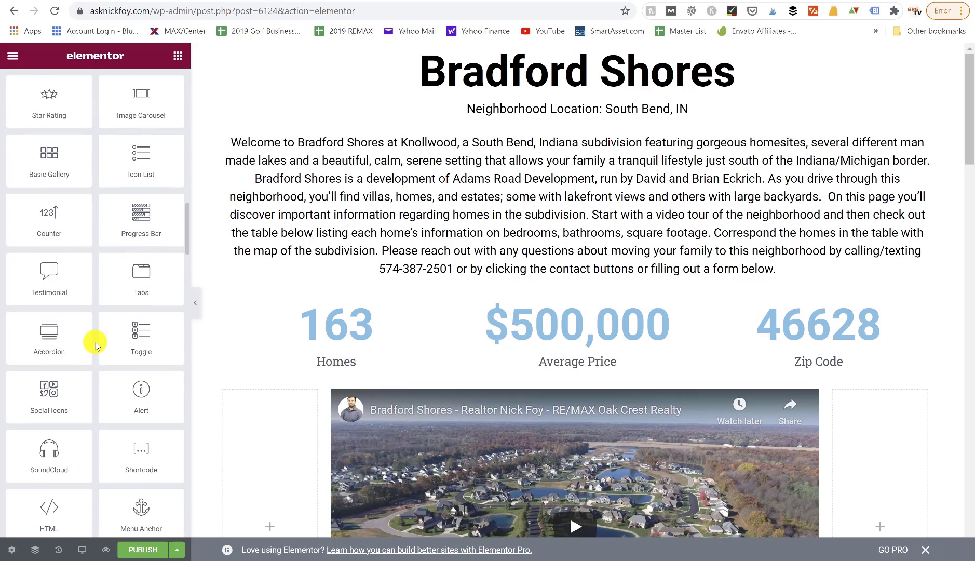
scroll(95, 343, up, 2)
scroll(95, 343, down, 4)
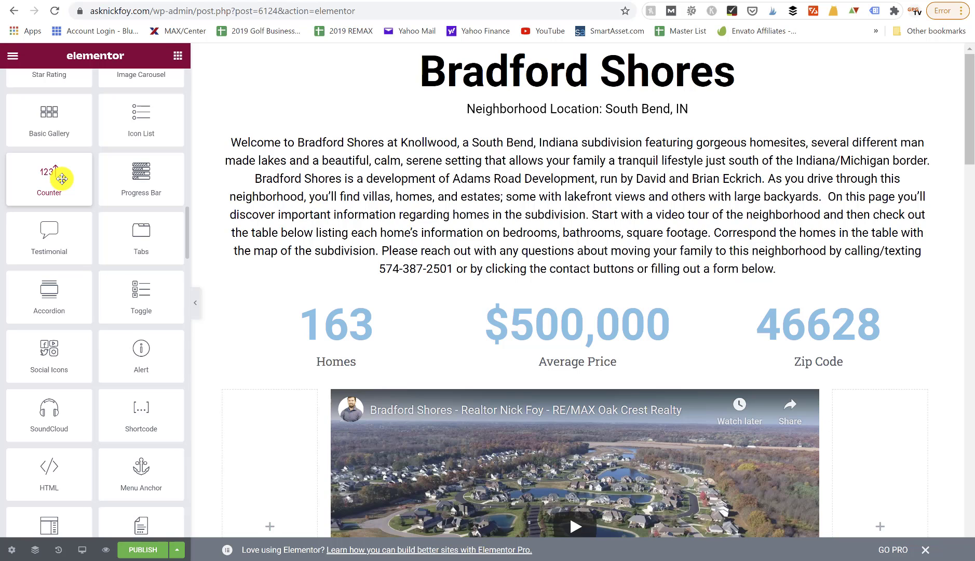
scroll(62, 178, down, 2)
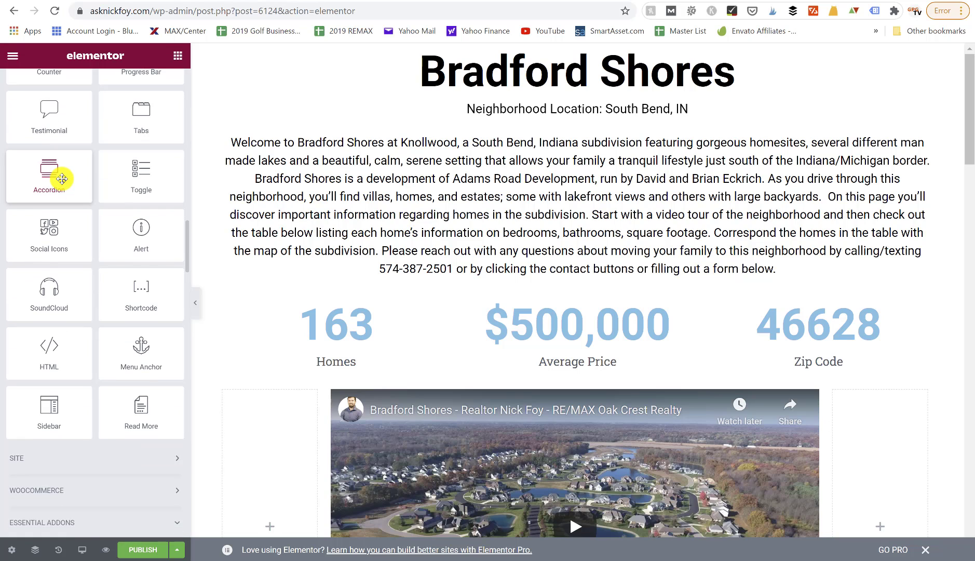
scroll(62, 179, up, 5)
scroll(62, 179, up, 8)
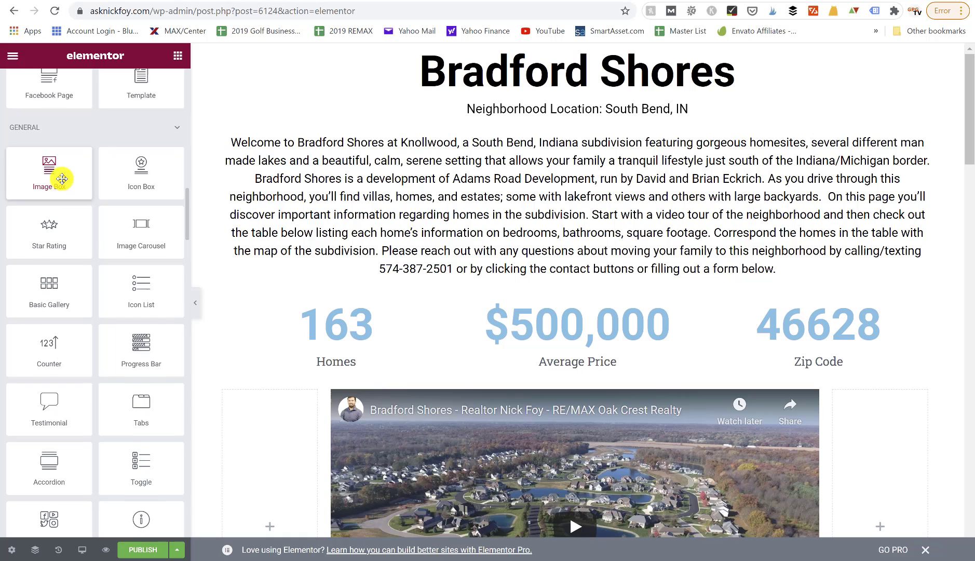
scroll(61, 179, up, 5)
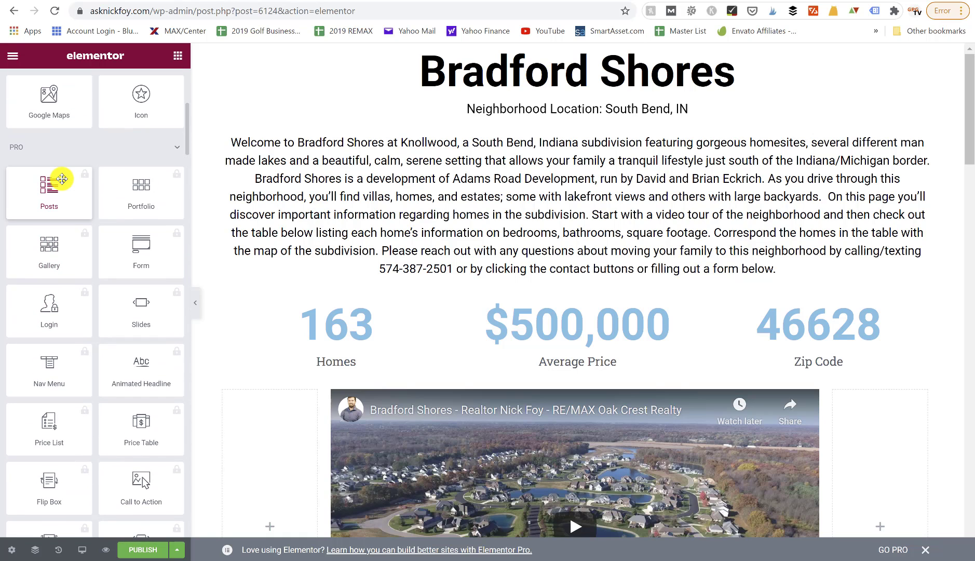
scroll(62, 178, down, 3)
scroll(57, 179, up, 3)
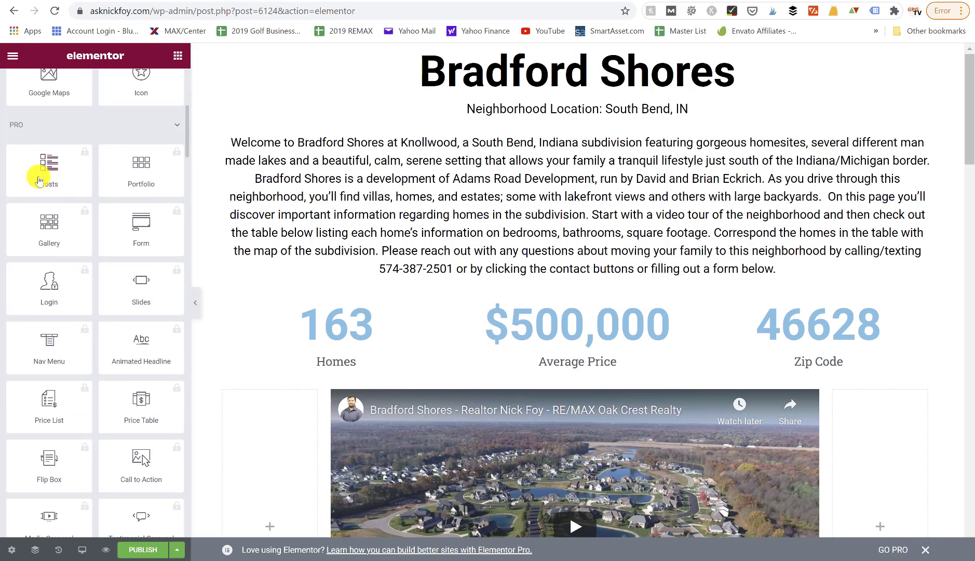
scroll(60, 249, down, 2)
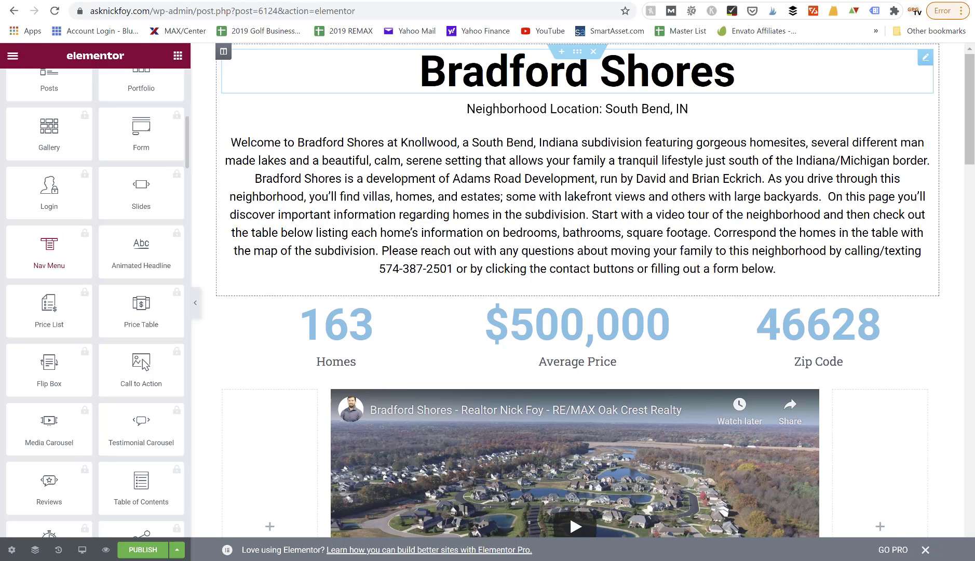
- Search Google for elementor pro in a new tab and review the subscription plans on the Elementor Pro page
key(ctrl+t)
text(elementor)
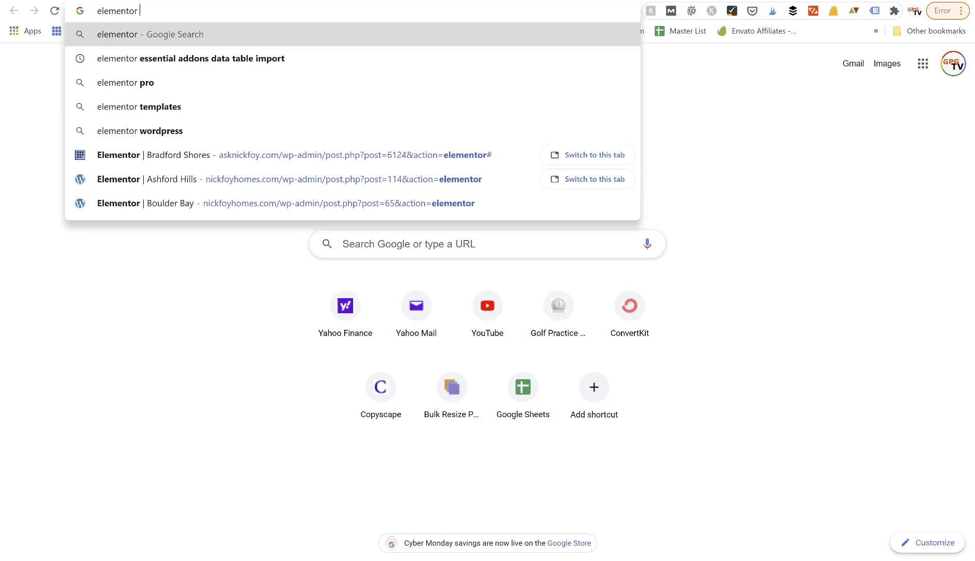
text( pro)
key(Return)
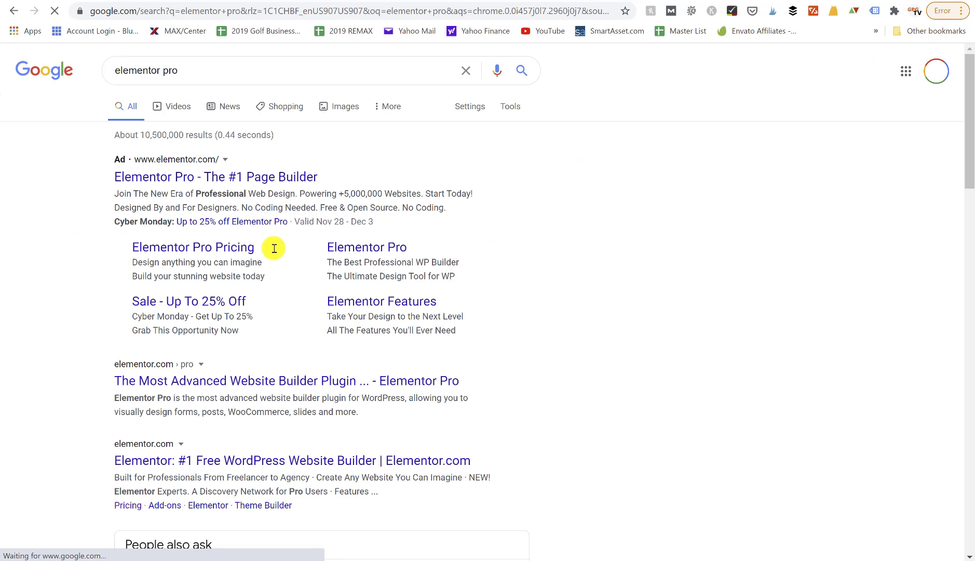
scroll(197, 306, down, 1)
click(192, 343)
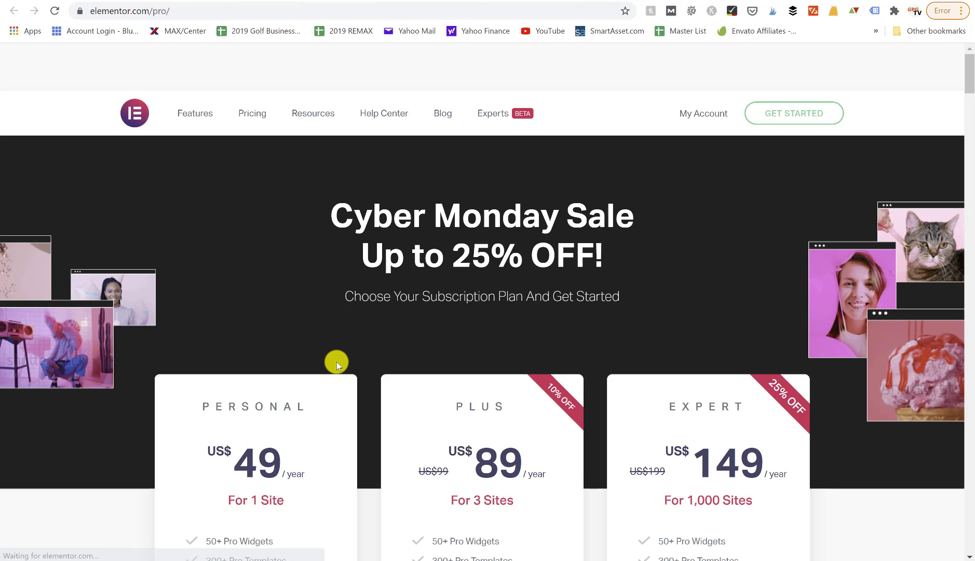
scroll(335, 364, down, 6)
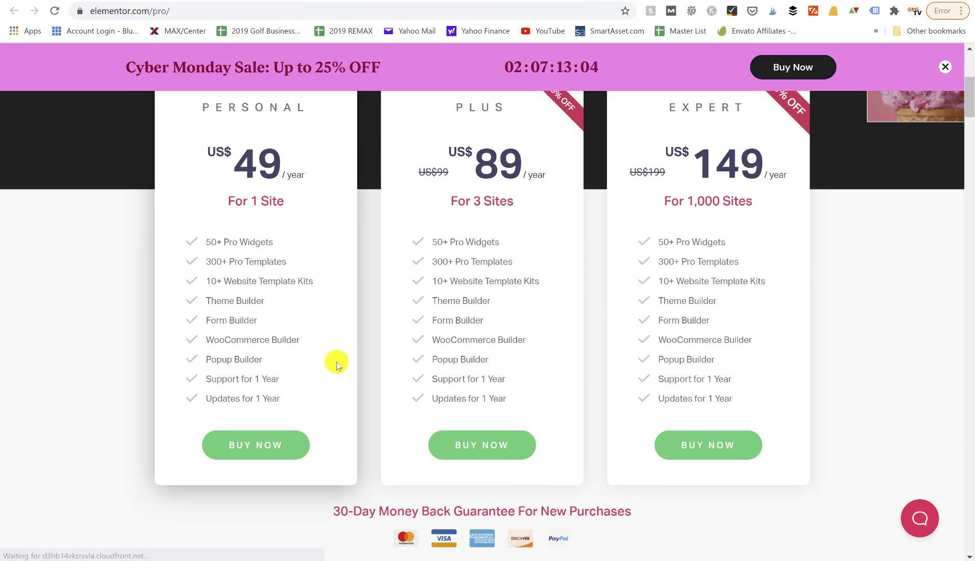
scroll(336, 365, up, 1)
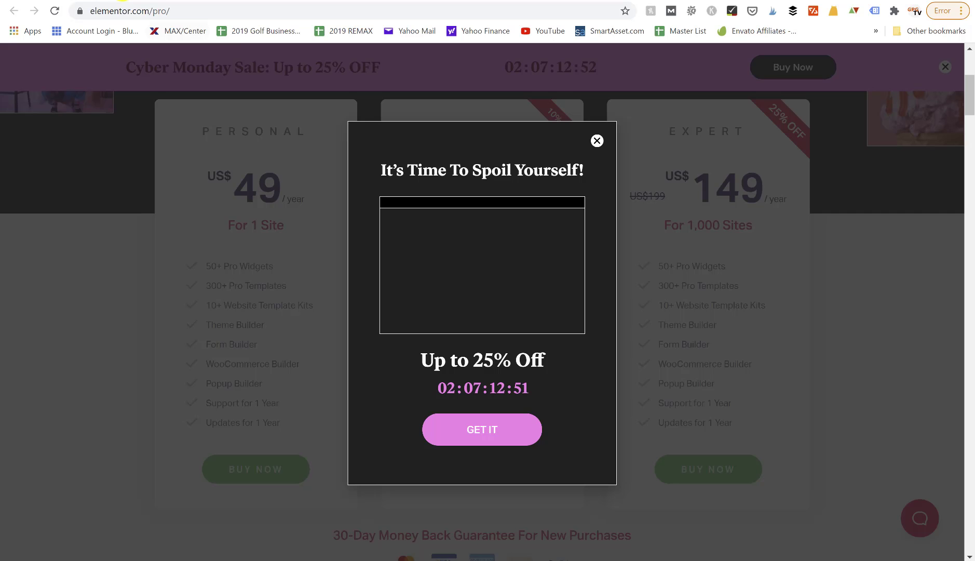
- Go back to the Bradford Shores page editor and examine the locked Pro widgets
click(122, 0)
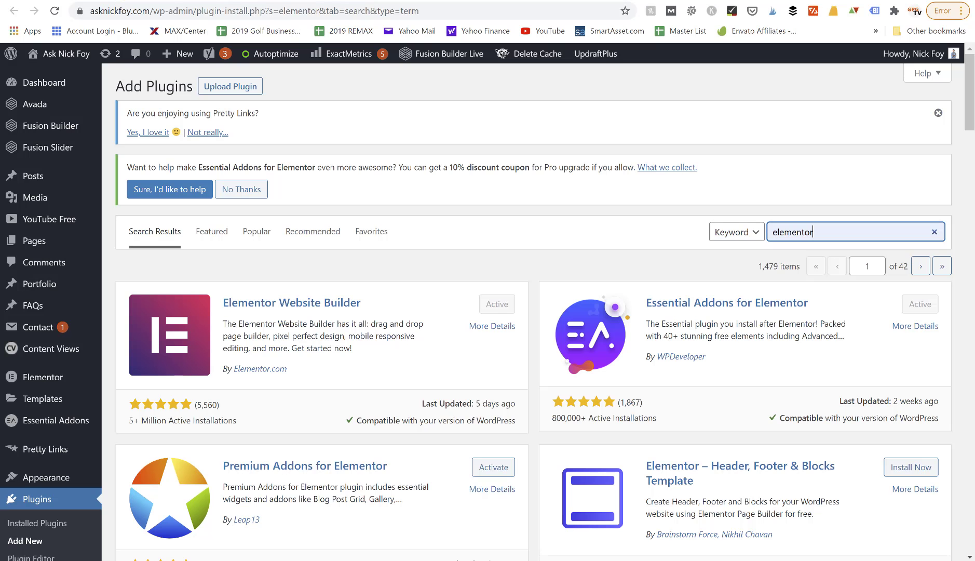
click(122, 0)
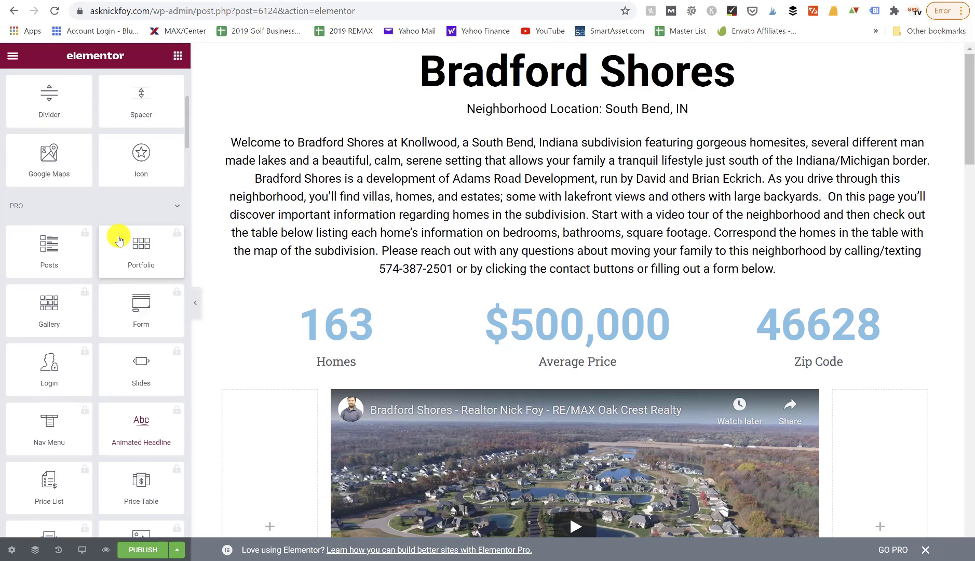
scroll(117, 236, up, 1)
scroll(114, 236, down, 4)
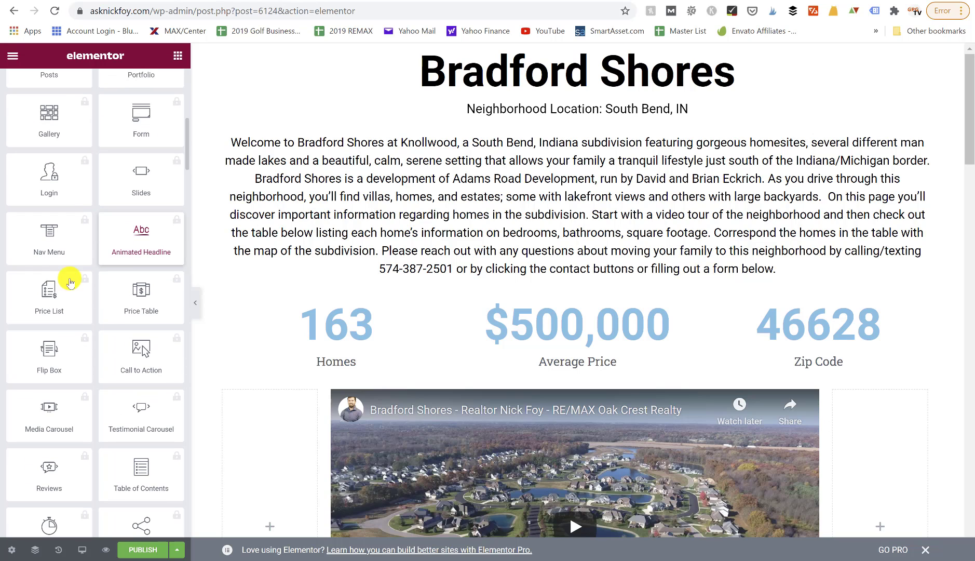
scroll(89, 329, down, 4)
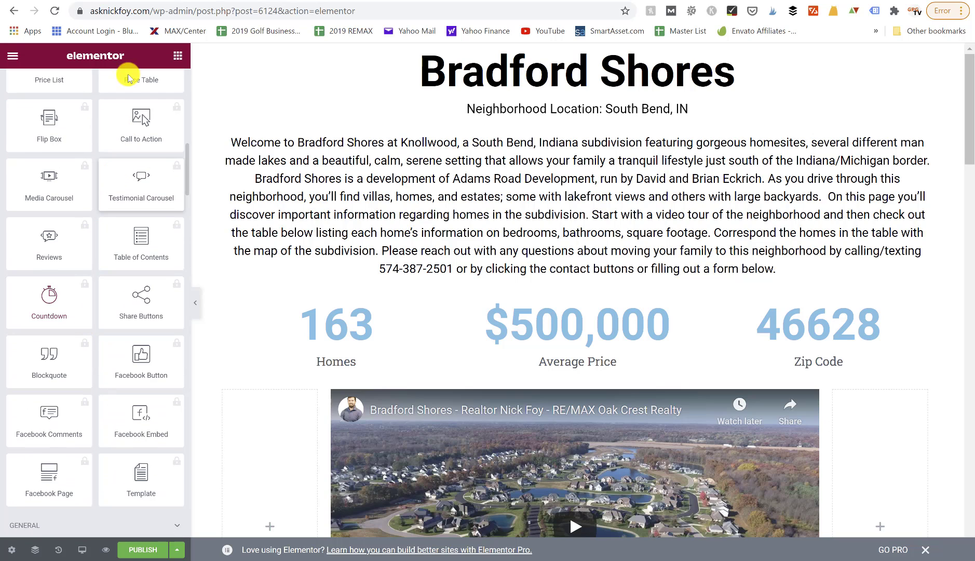
- Switch back to the elementor plugin search results and read the description of the Essential Addons for Elementor plugin
click(125, 2)
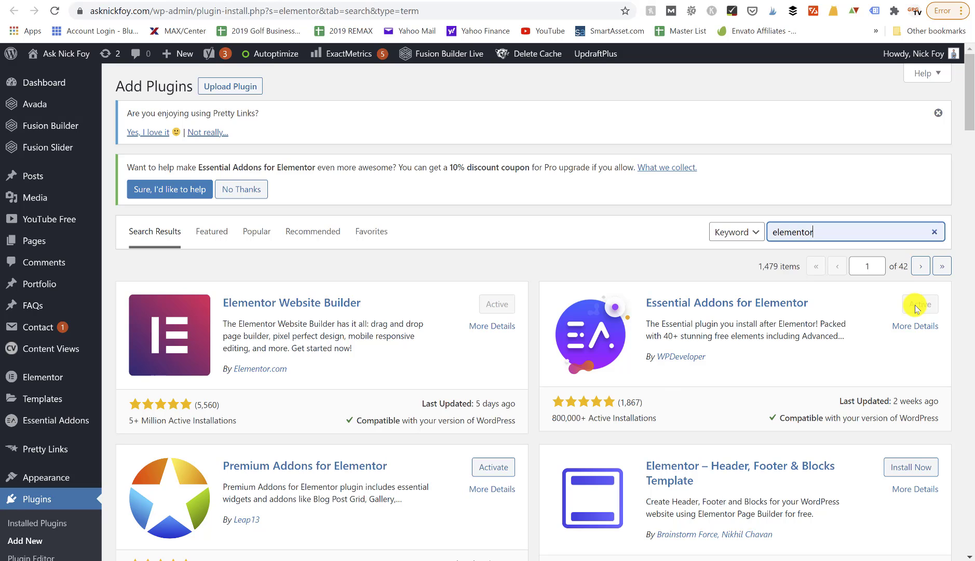
click(675, 336)
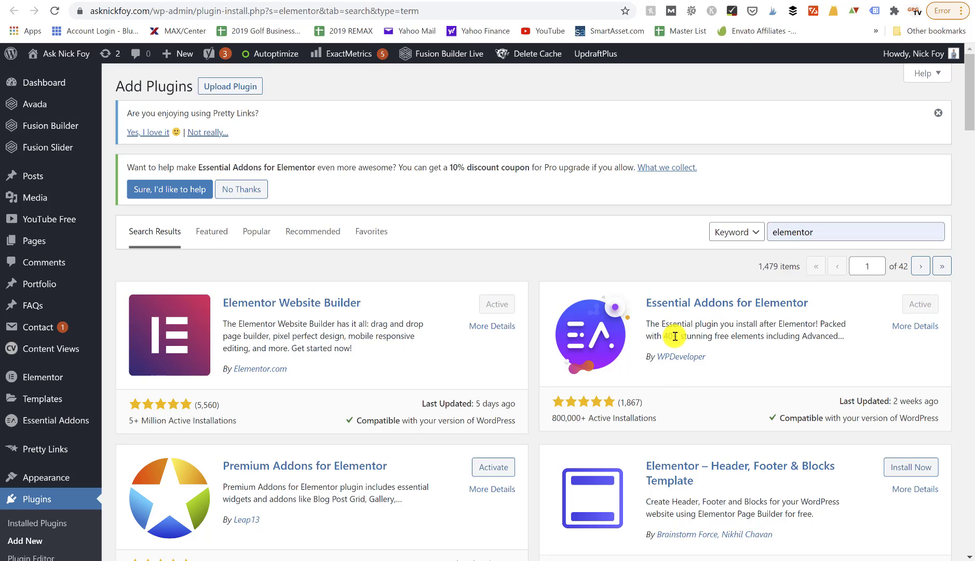
drag(675, 336, 809, 336)
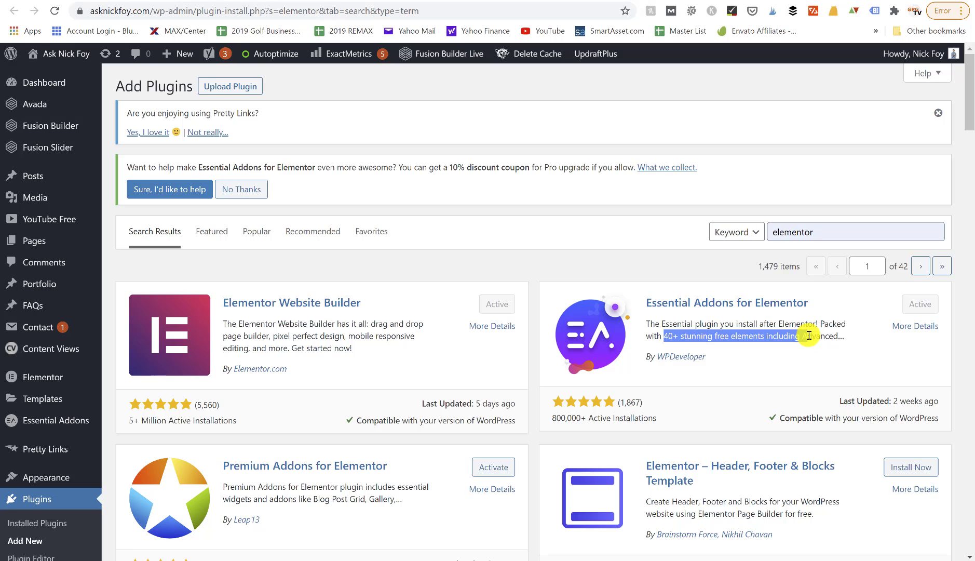
click(808, 336)
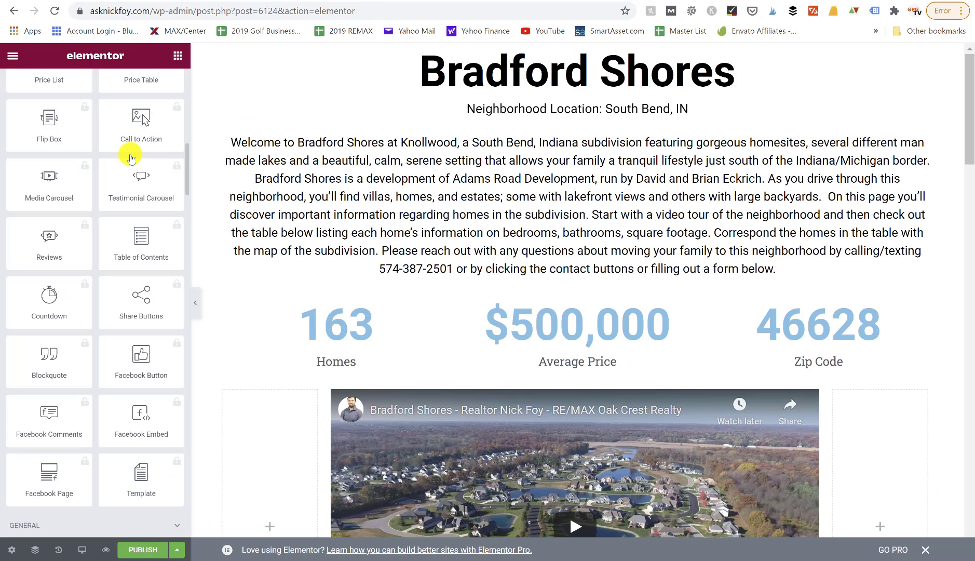
- Return to the Bradford Shores page editor and look through the Pro, General and Essential Addons widgets
scroll(131, 159, up, 2)
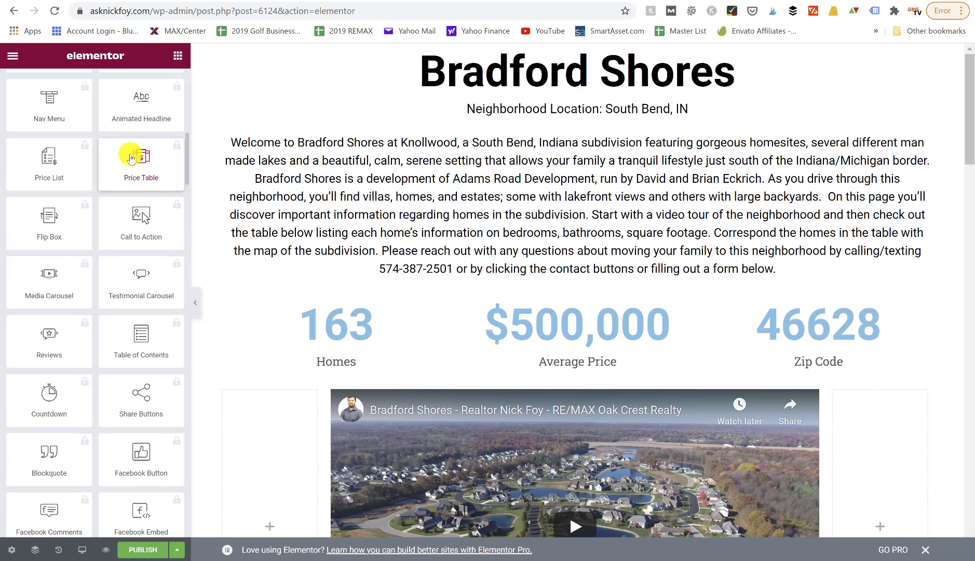
scroll(110, 208, up, 4)
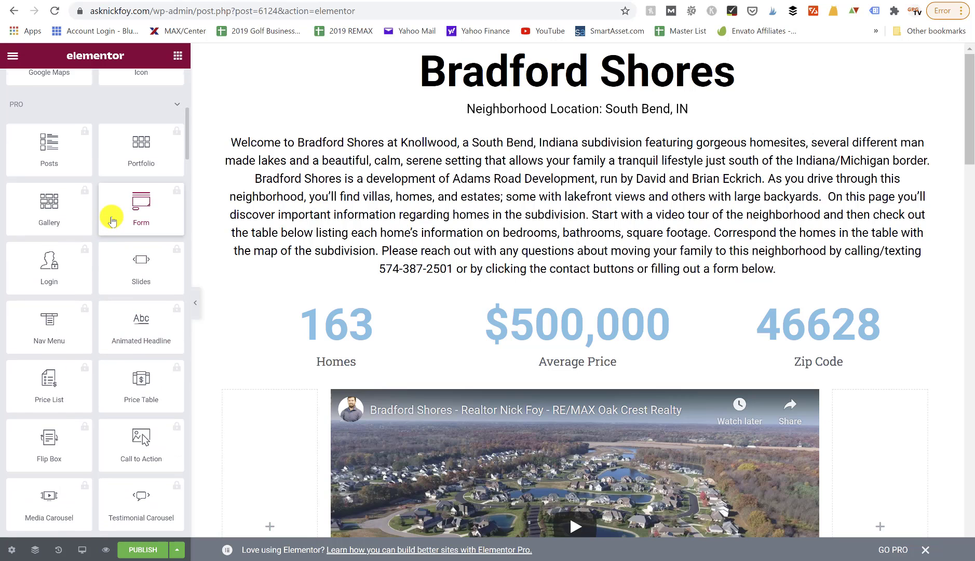
scroll(112, 220, down, 20)
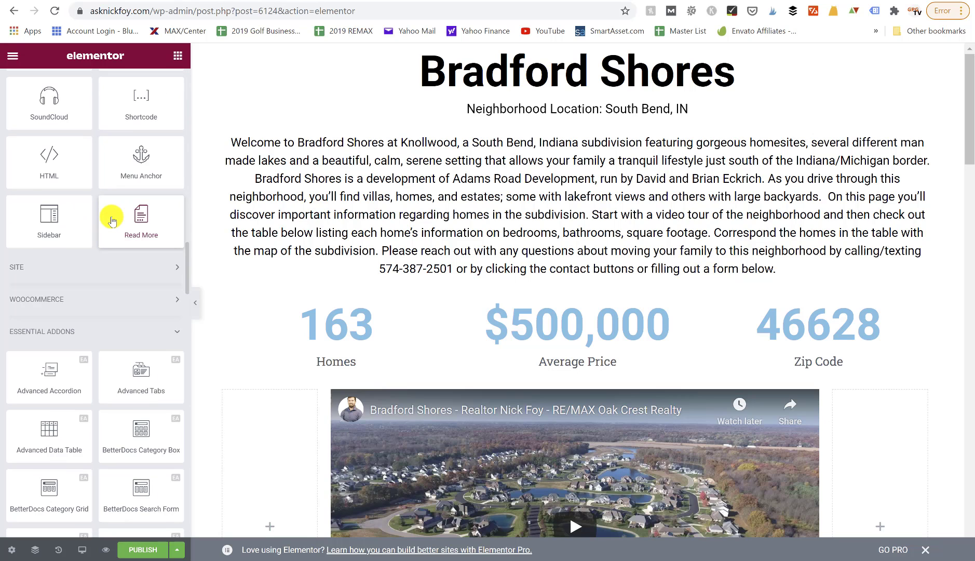
scroll(112, 221, down, 4)
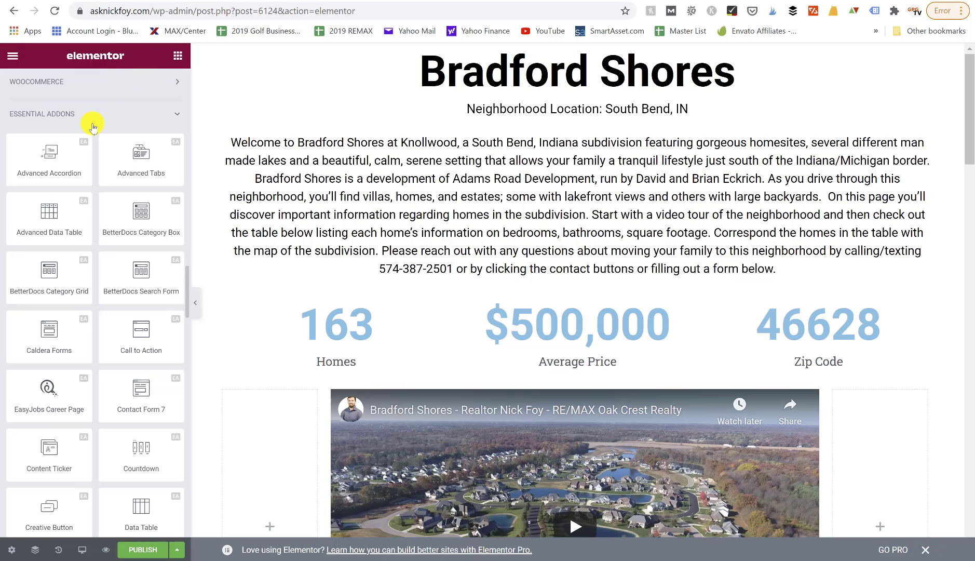
scroll(92, 127, down, 1)
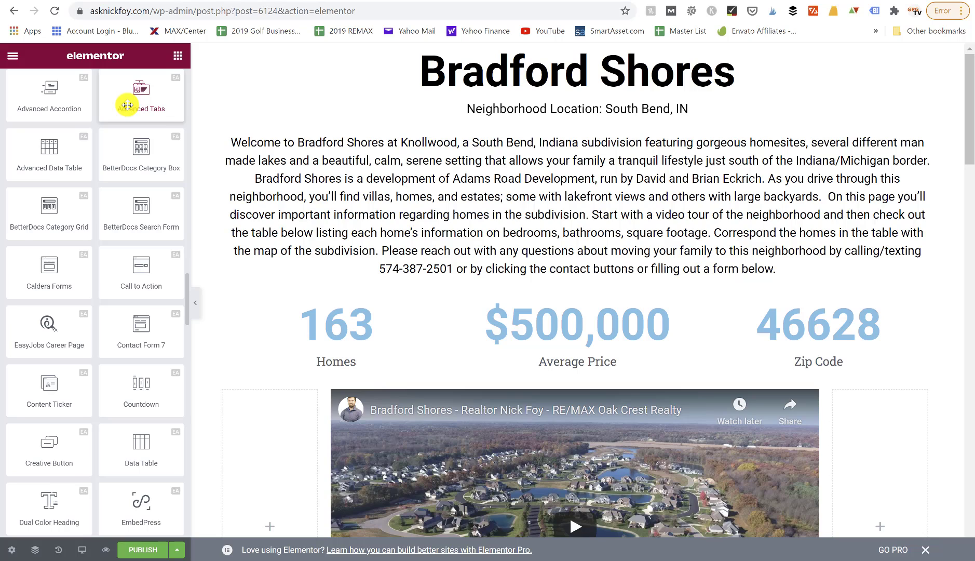
scroll(104, 125, down, 1)
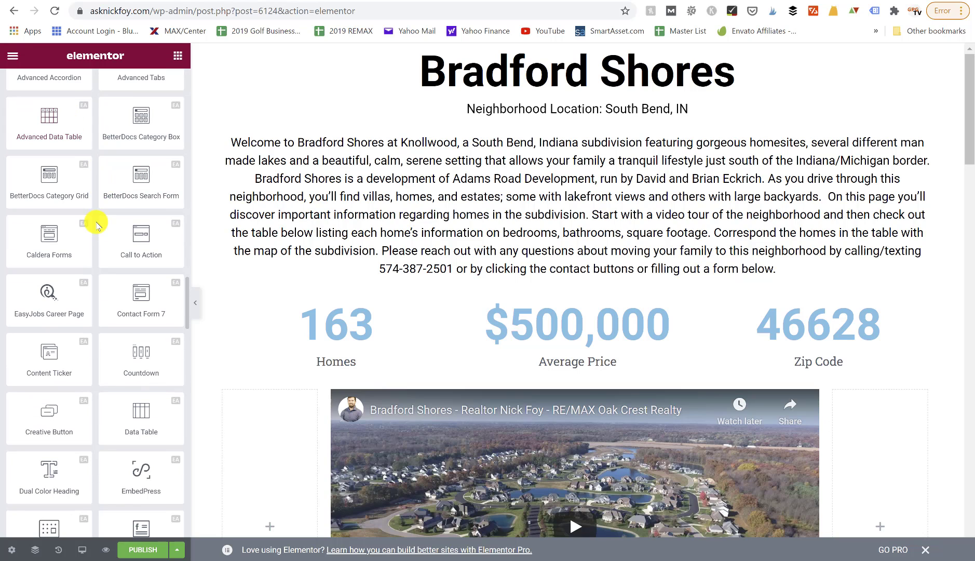
scroll(96, 223, down, 3)
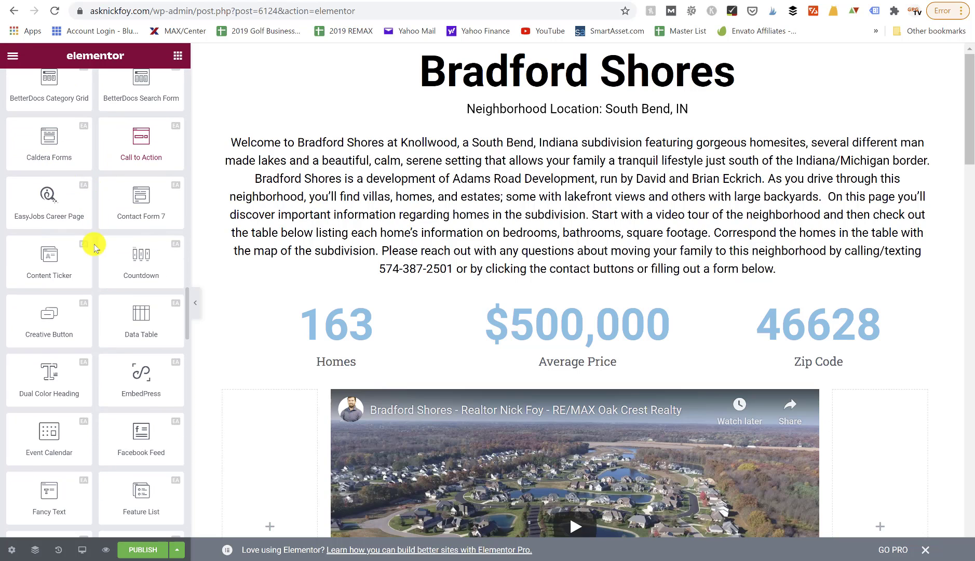
scroll(93, 253, down, 3)
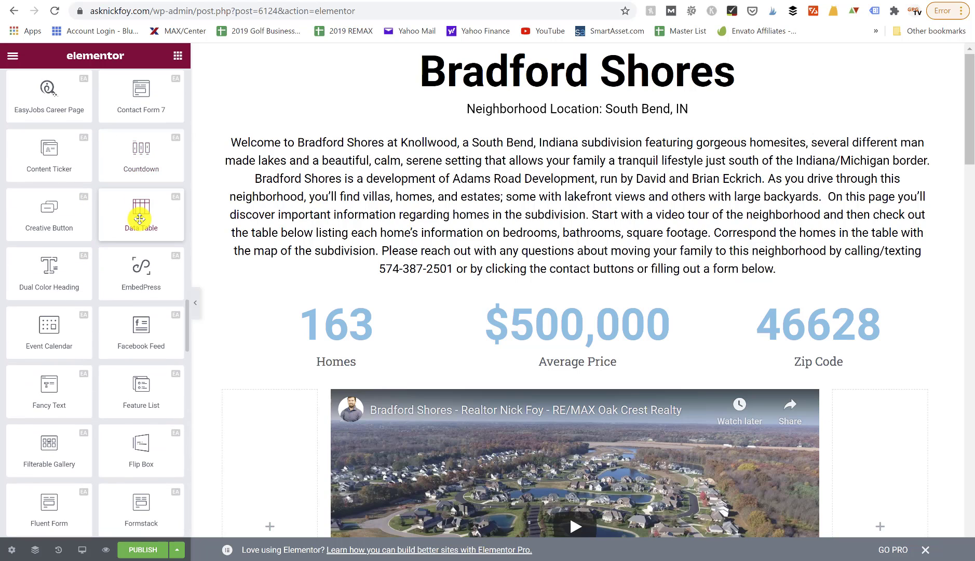
scroll(138, 217, down, 2)
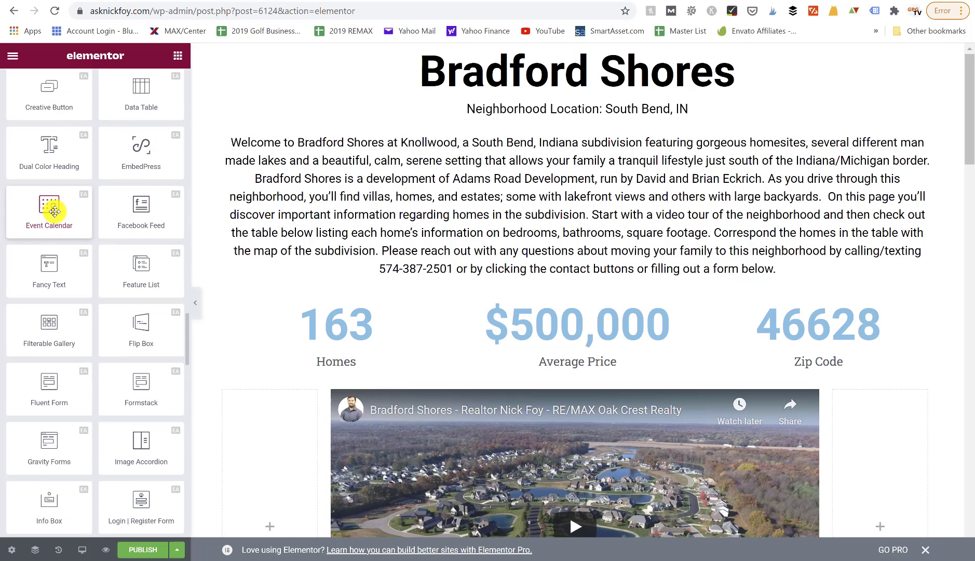
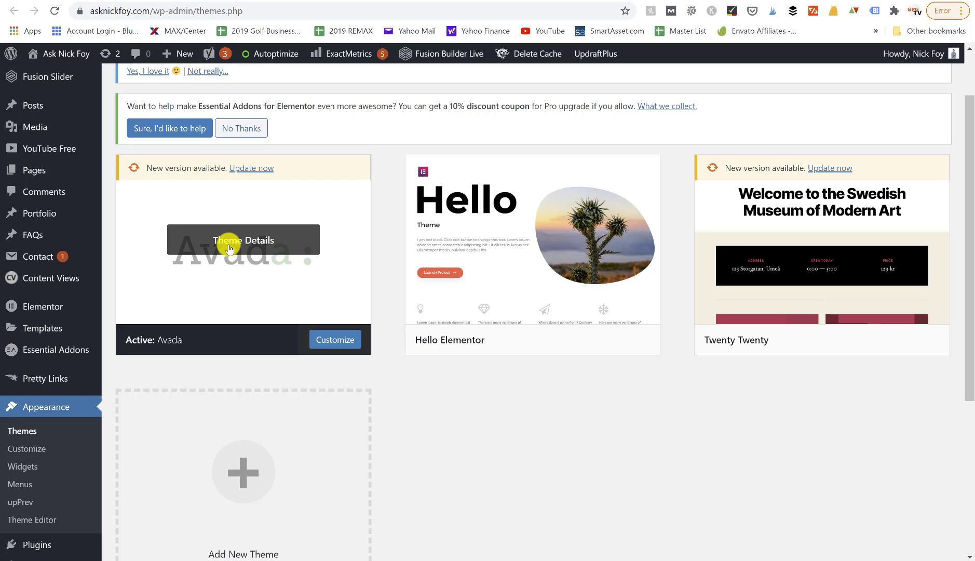
- Review the installed WordPress themes, including Avada and Hello Elementor, and open the page for adding a new theme
mouse_move(250, 257)
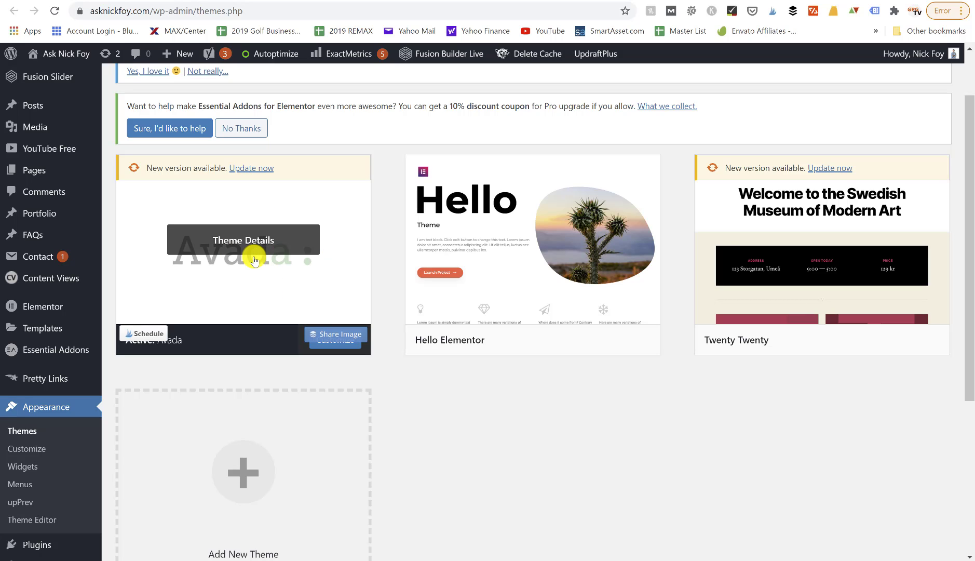
scroll(254, 260, up, 2)
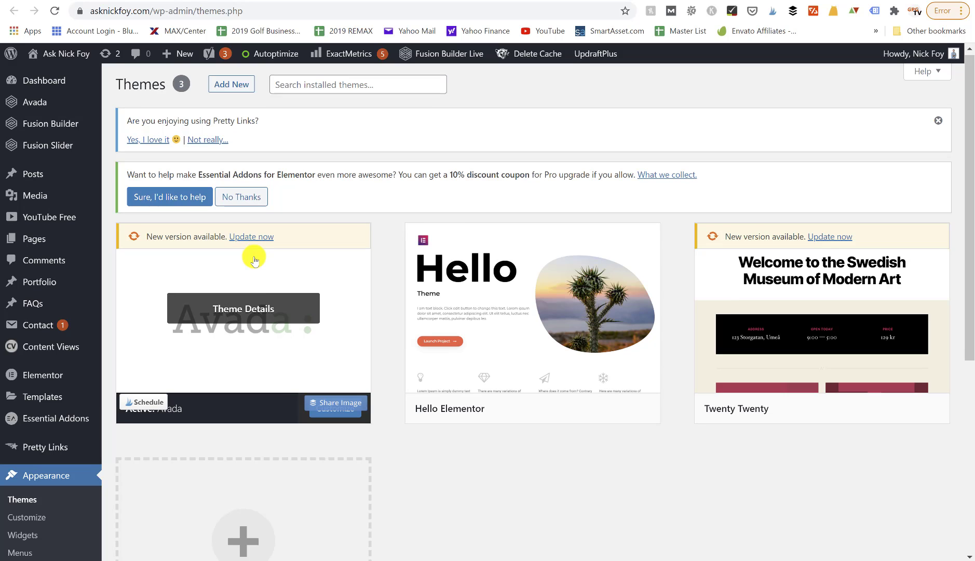
scroll(260, 291, down, 3)
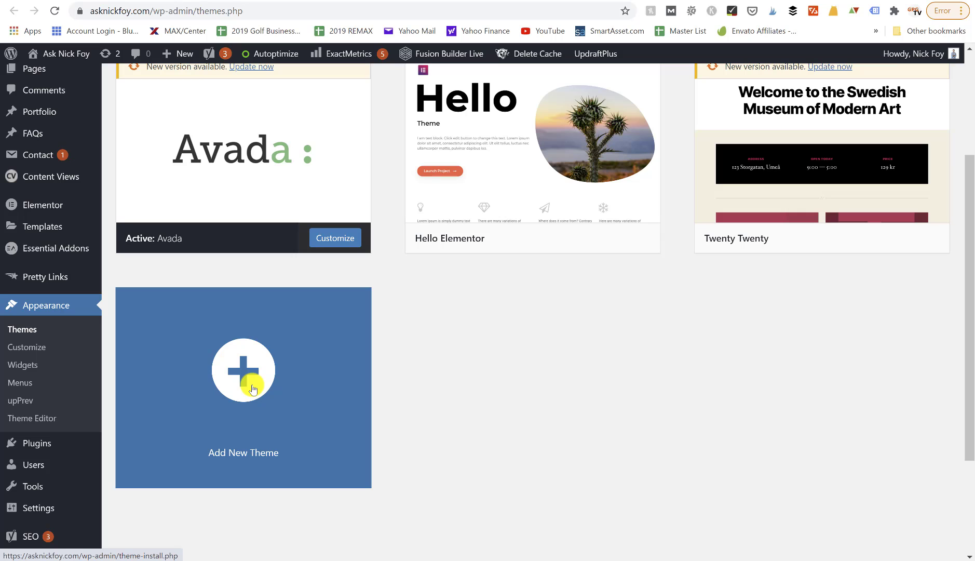
click(253, 390)
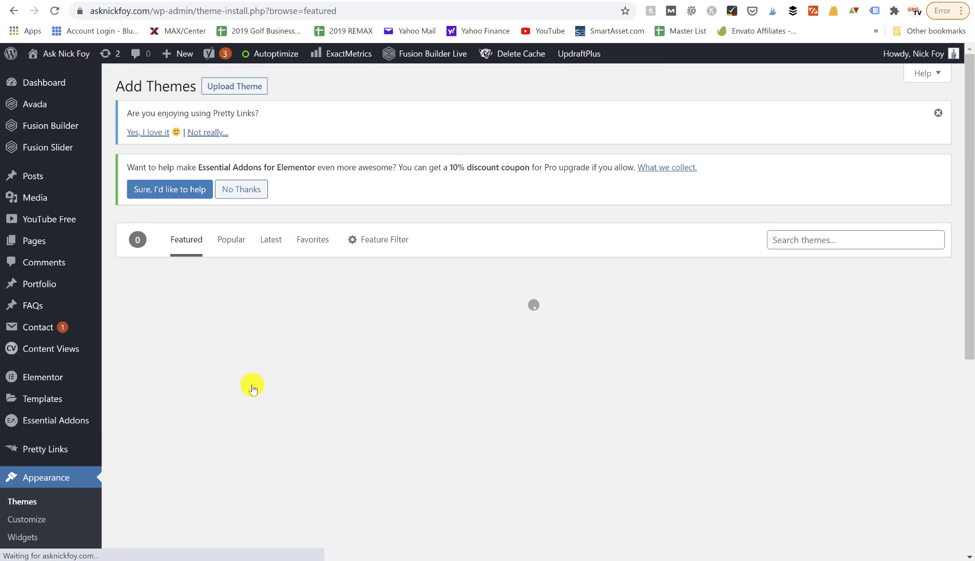
- Search the theme directory for hello elementor, check that theme's entry, and search for astra
scroll(253, 390, down, 1)
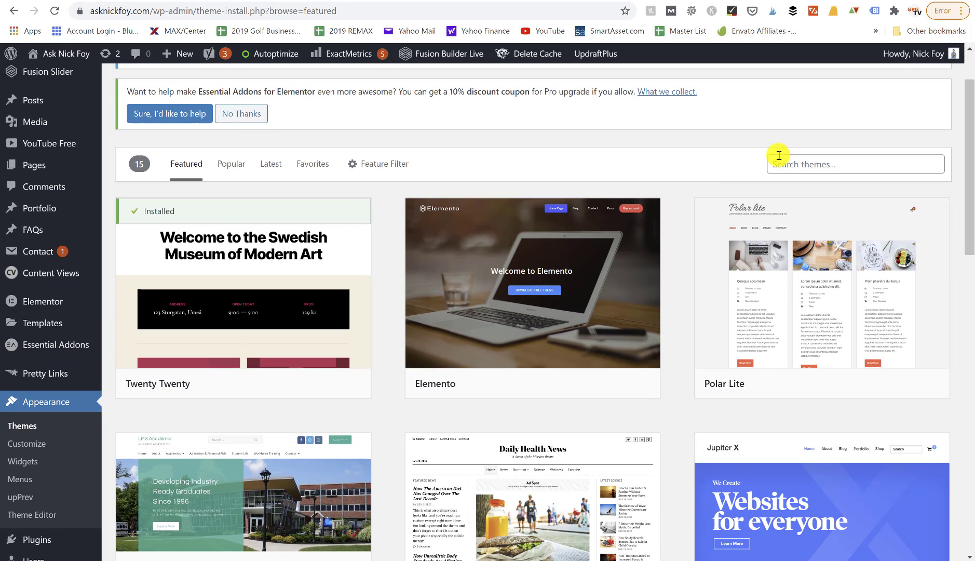
click(781, 159)
text(hel)
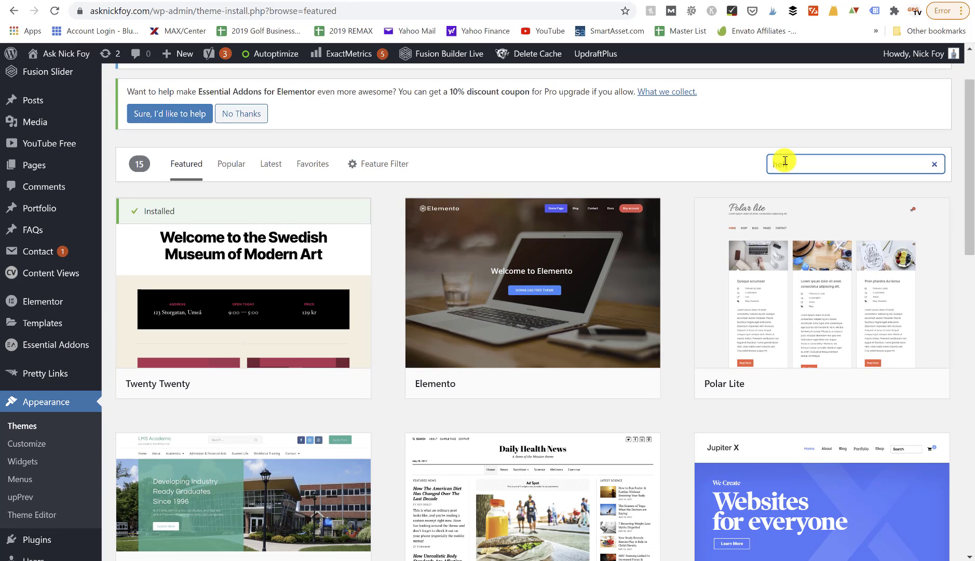
text(lo elementor)
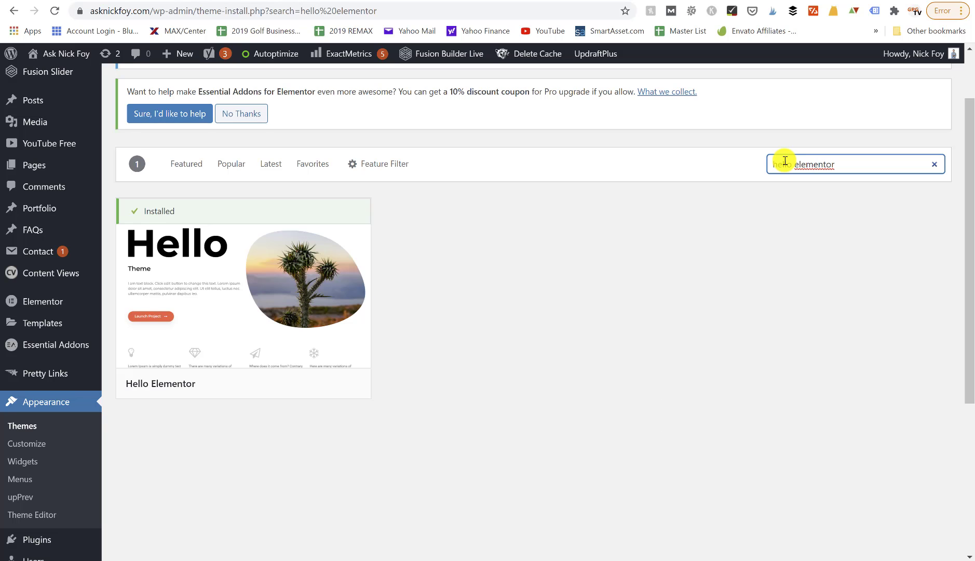
mouse_move(283, 316)
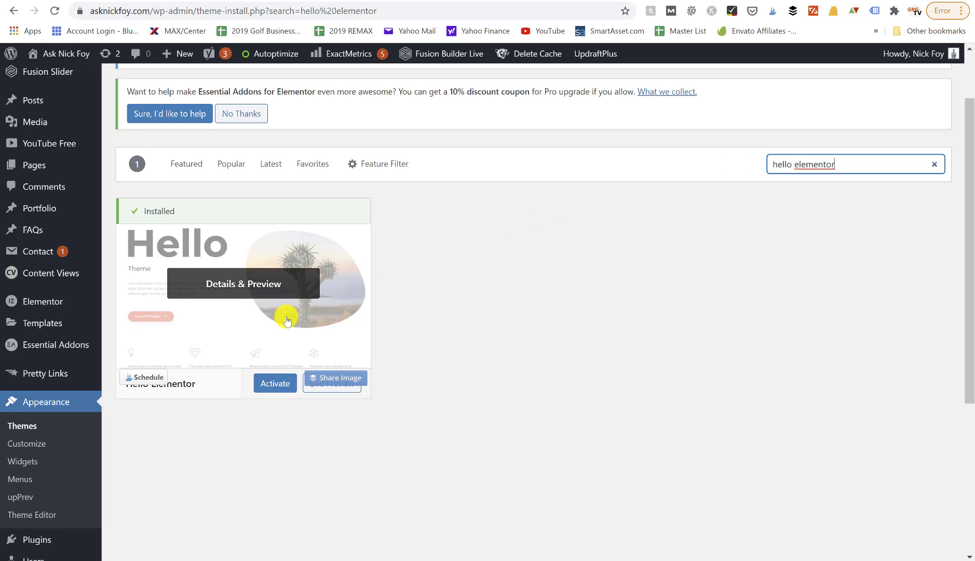
triple_click(841, 172)
text(astra)
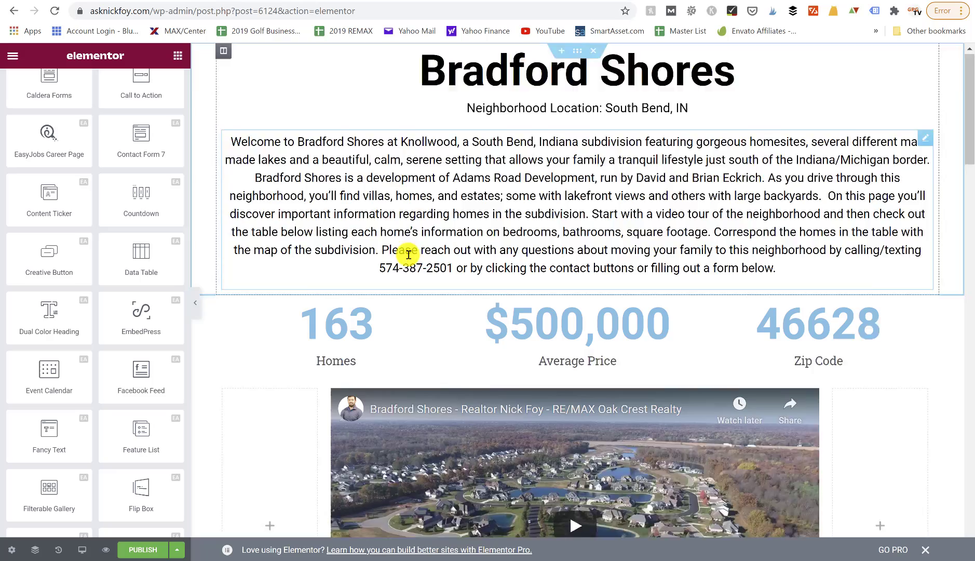
- Go back to the Bradford Shores page editor and review the page's sections from the introduction down to the contact form
scroll(409, 255, down, 4)
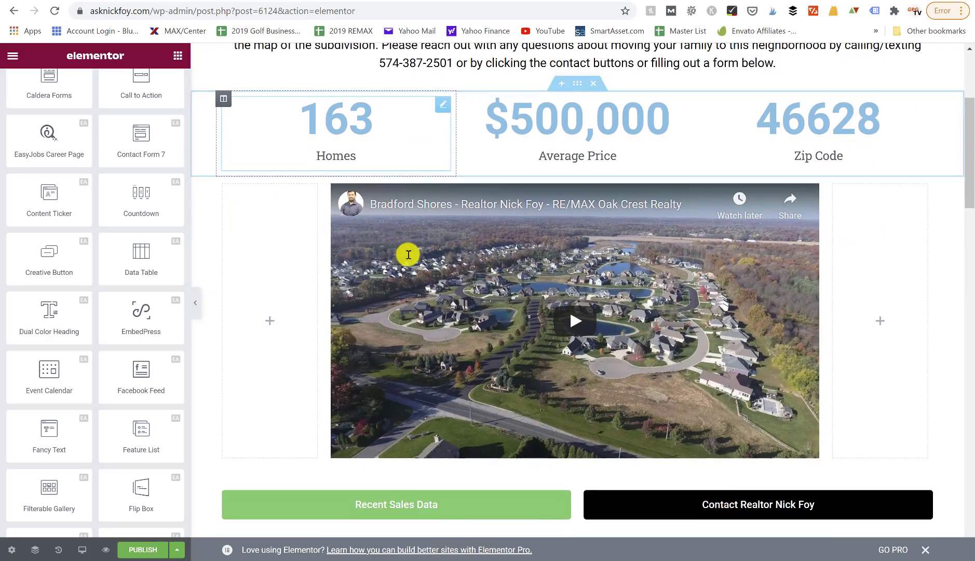
scroll(408, 254, down, 8)
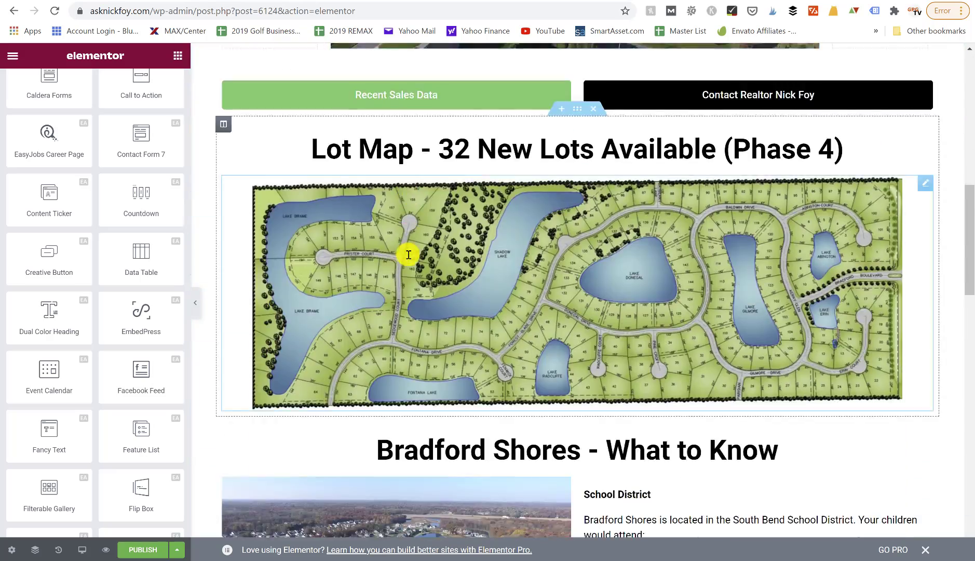
scroll(409, 254, down, 14)
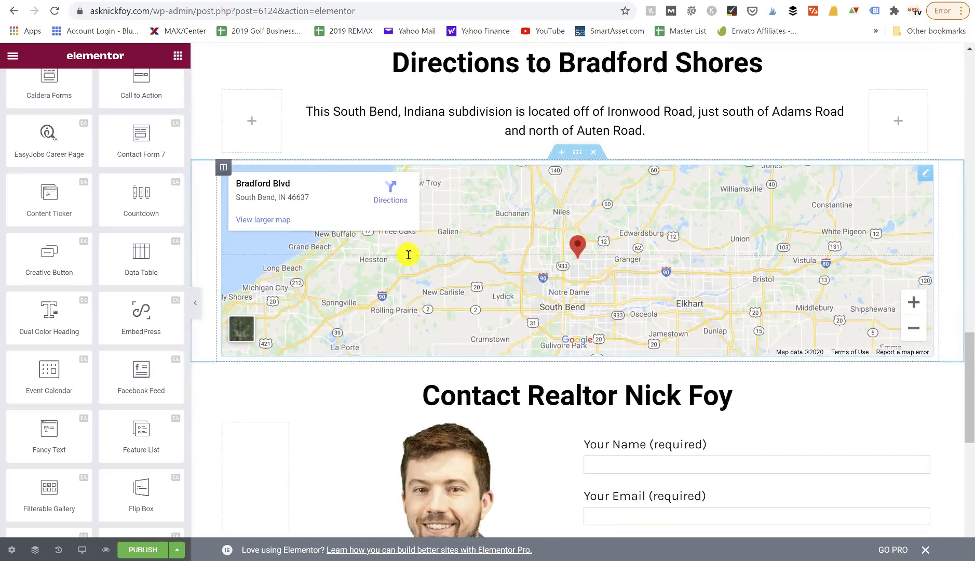
scroll(408, 254, down, 5)
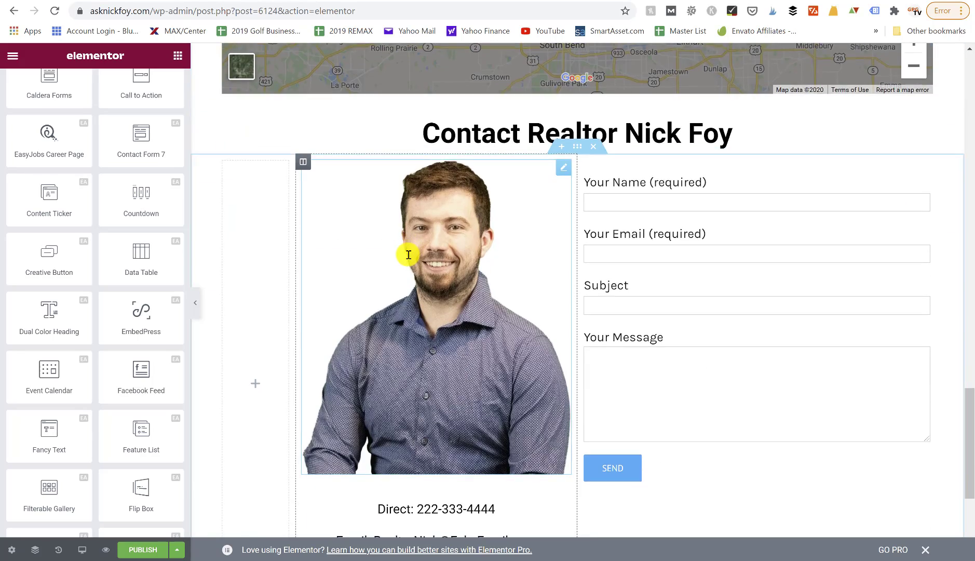
scroll(409, 254, down, 5)
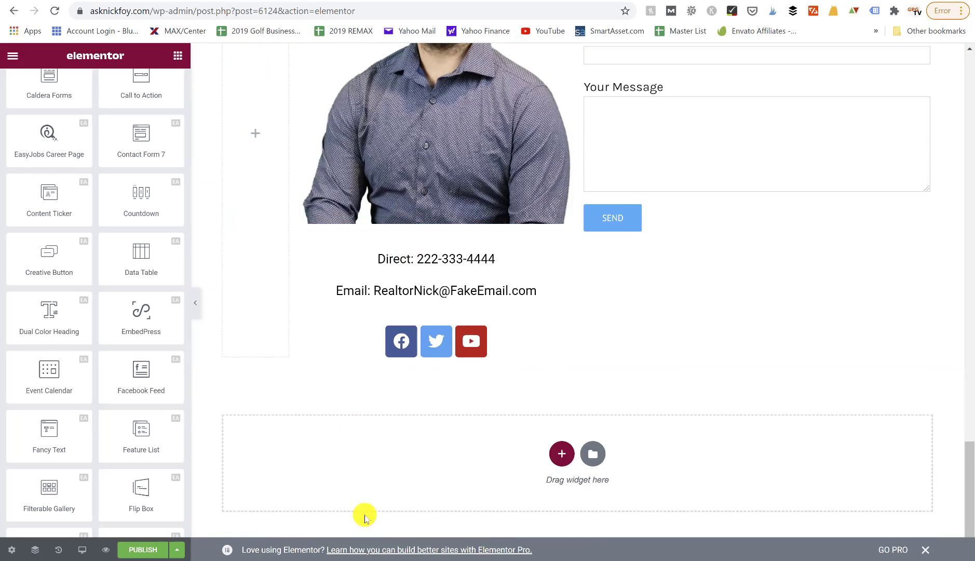
scroll(365, 518, up, 20)
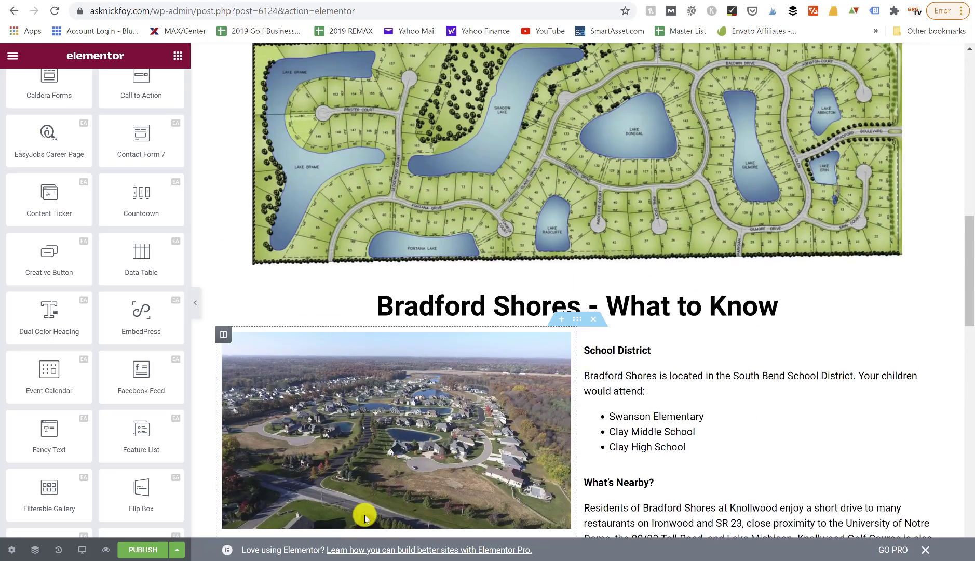
scroll(365, 517, up, 15)
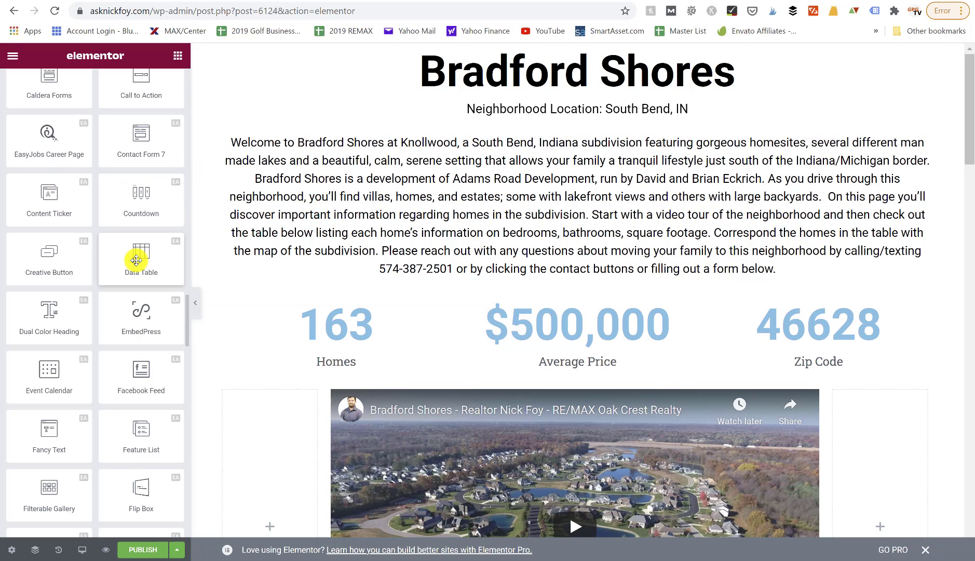
- Look through the remaining Essential Addons widgets down to the end of the widget list
scroll(136, 260, down, 14)
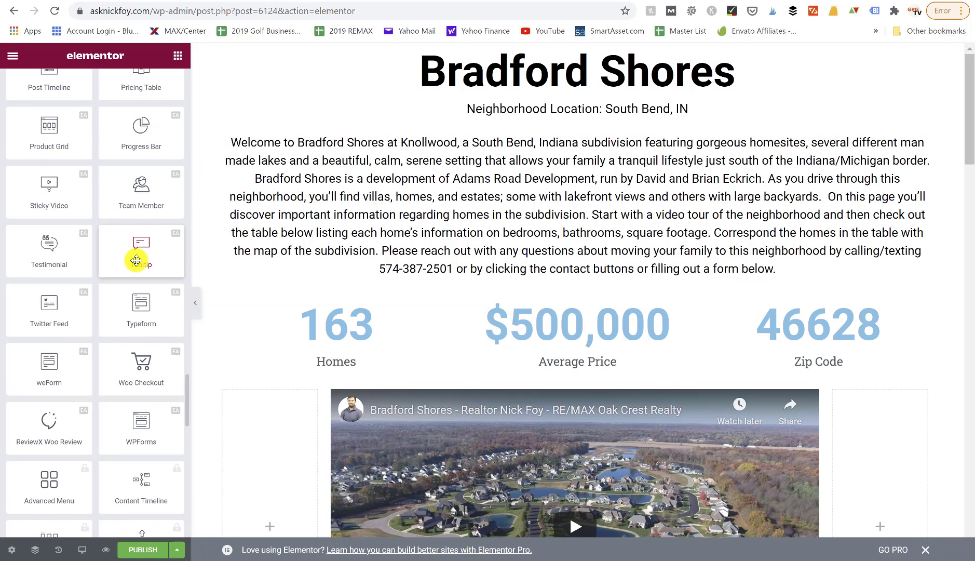
scroll(136, 260, down, 15)
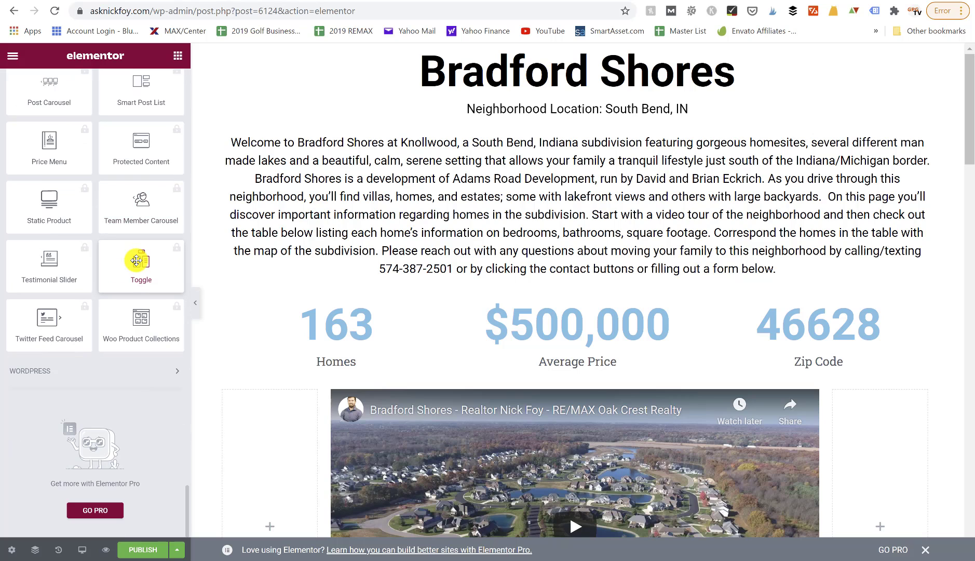
scroll(136, 260, up, 20)
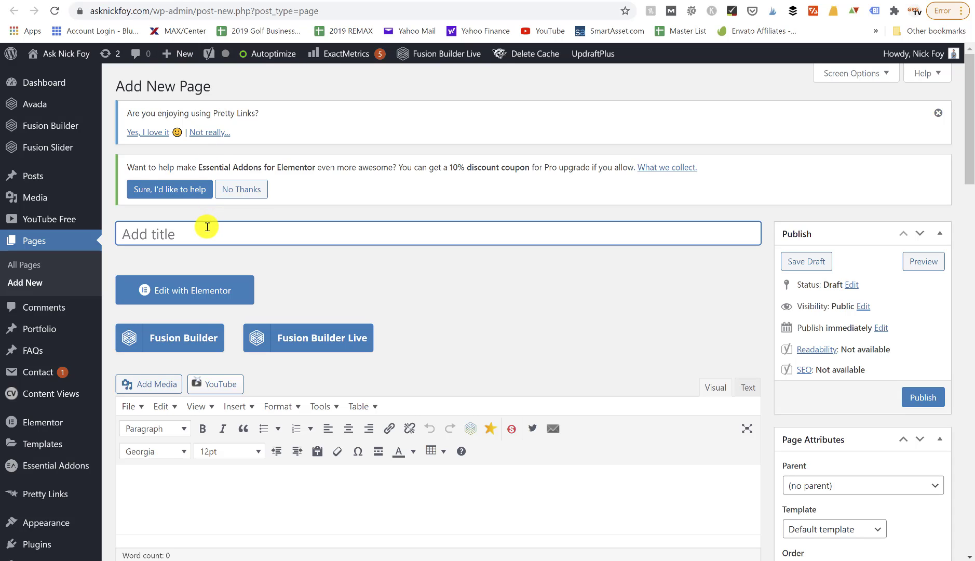
- Title the new WordPress page Test Demo Page
text(Test Demo Pagw)
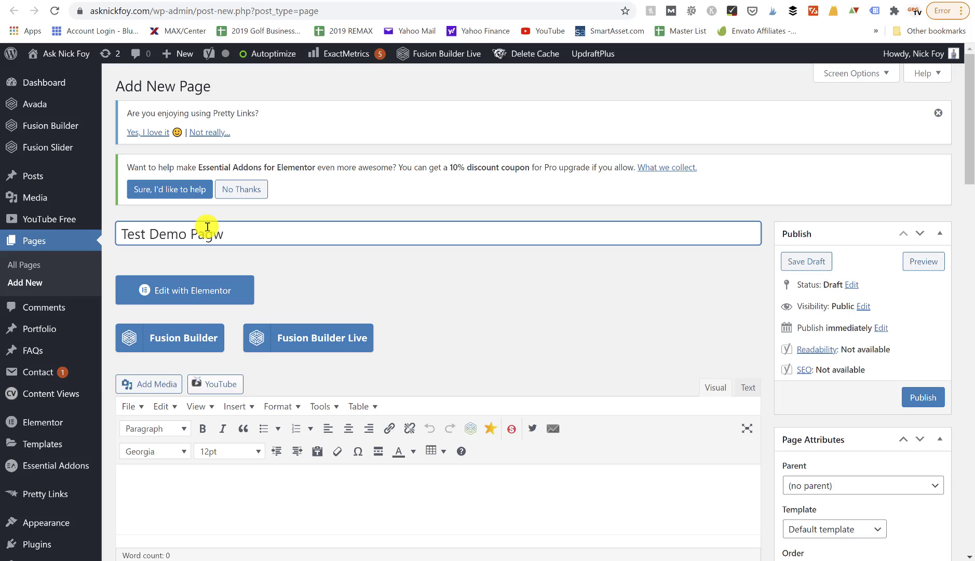
key(BackSpace)
text(e)
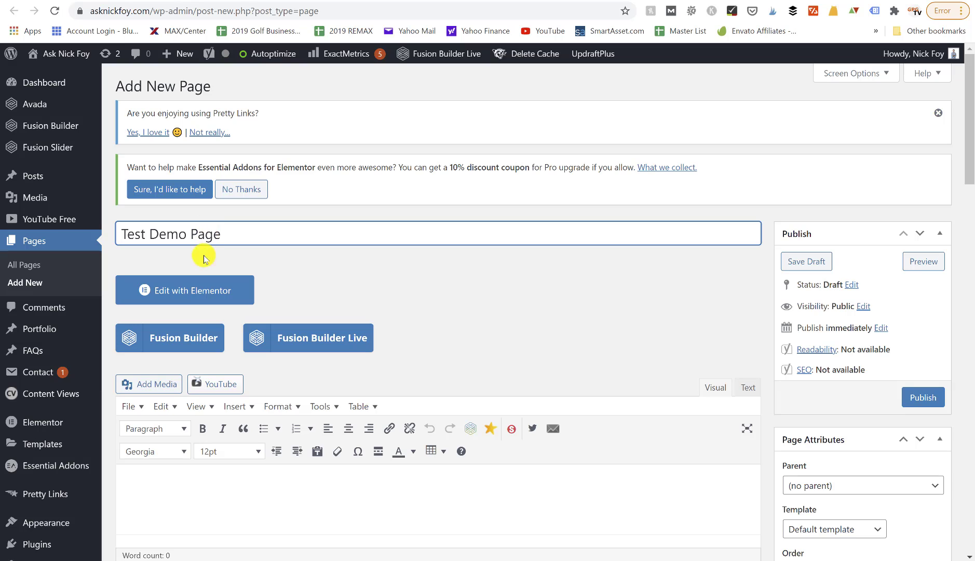
- Open the new page in the Elementor editor and set its page layout to Elementor Canvas
click(190, 292)
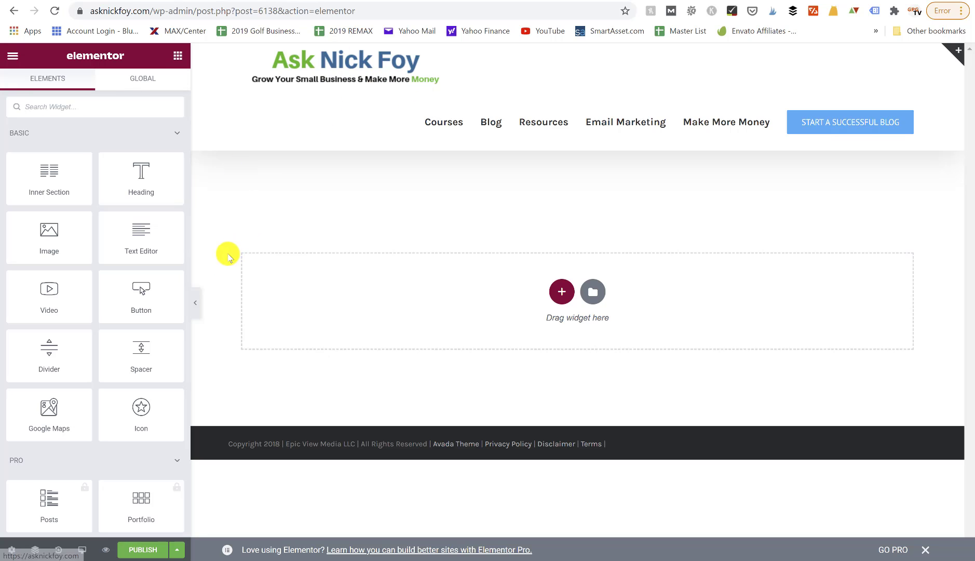
click(195, 302)
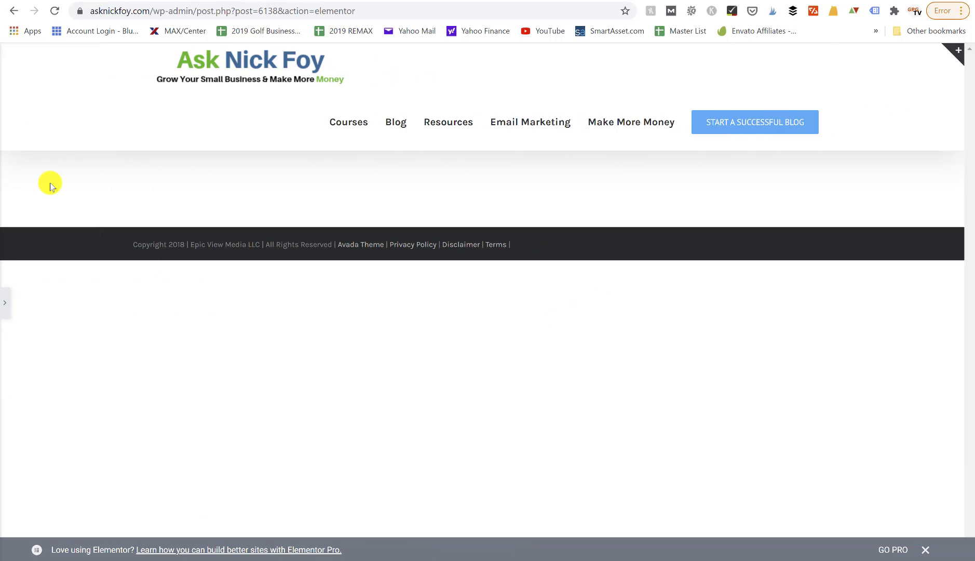
click(9, 308)
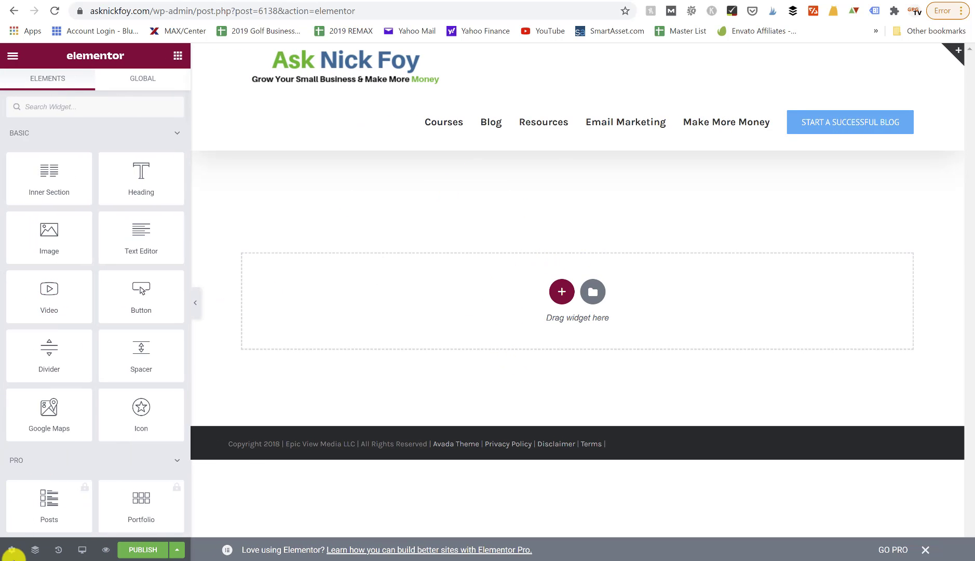
click(12, 549)
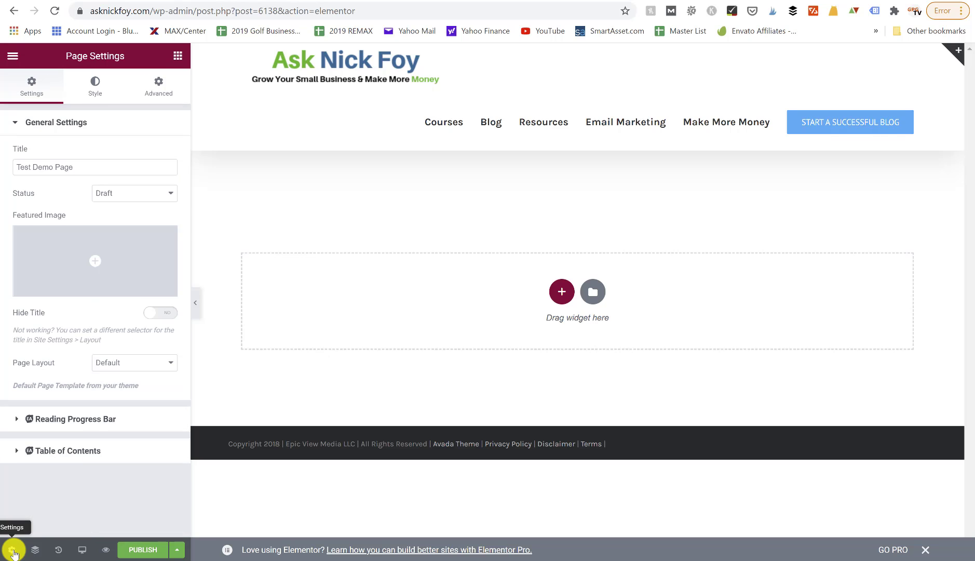
click(112, 366)
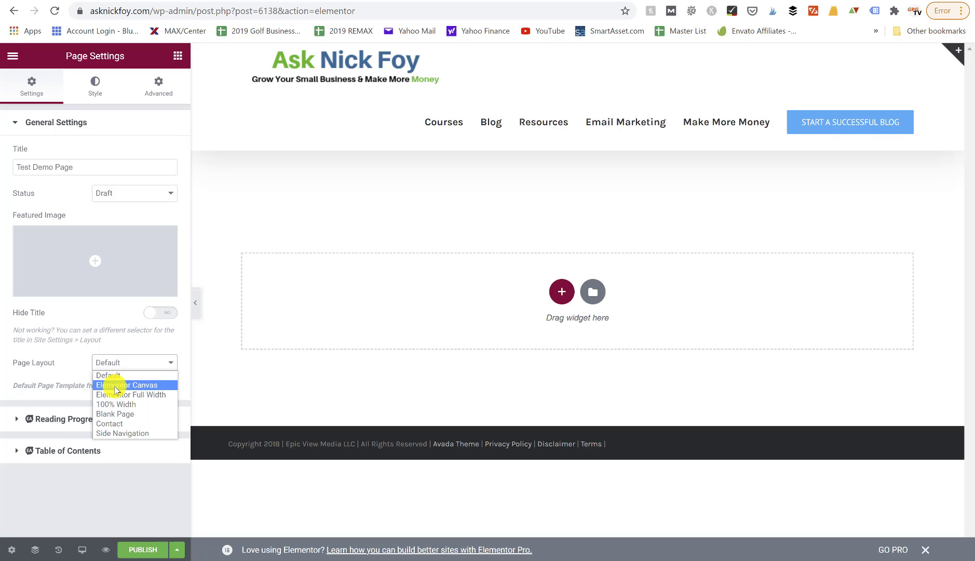
click(116, 386)
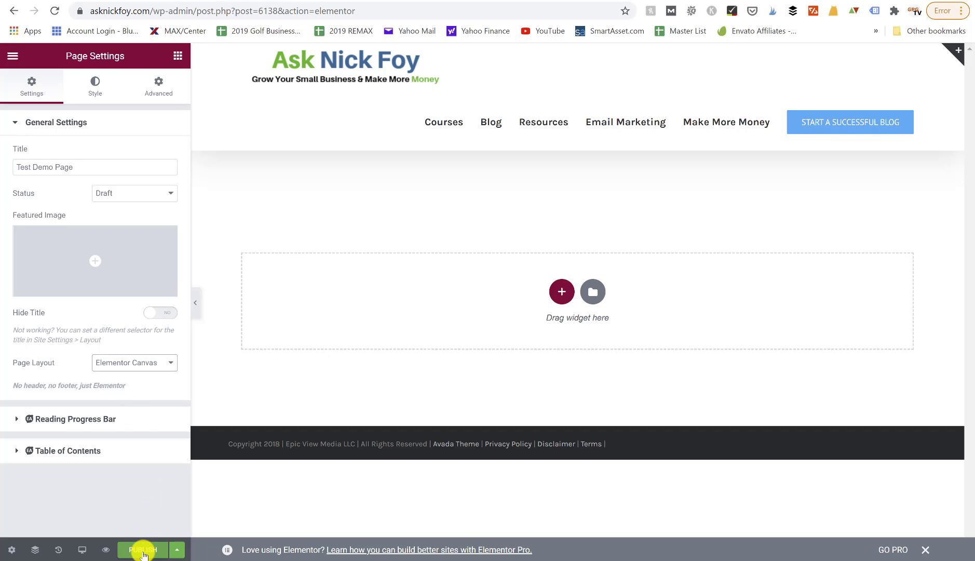
- Save the Test Demo Page as a draft and reload the editor to apply the new layout
click(177, 549)
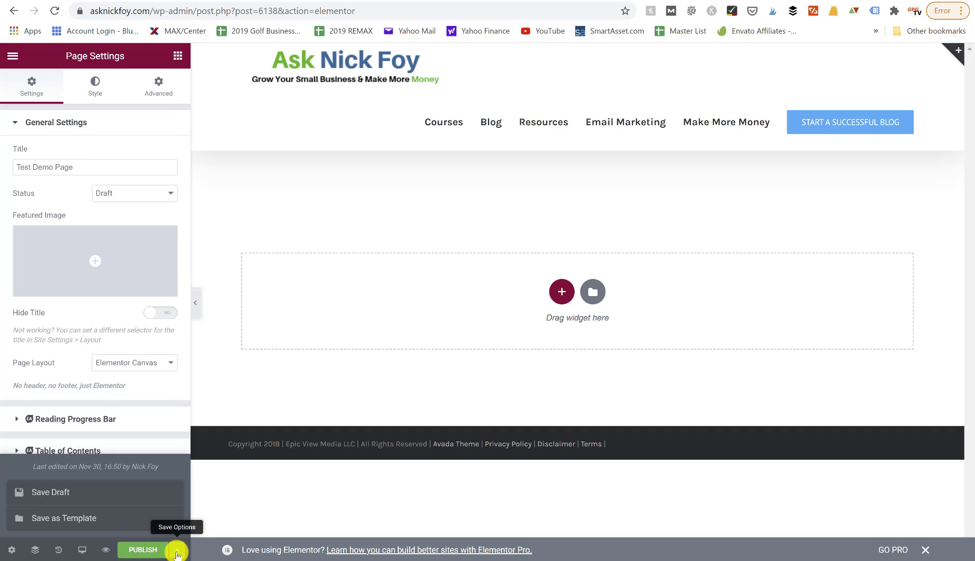
click(144, 492)
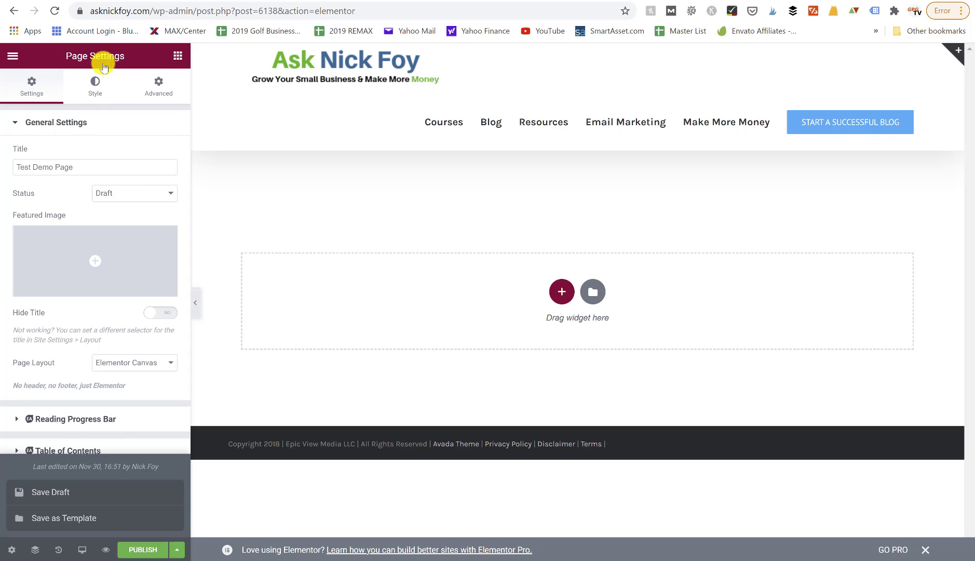
click(55, 11)
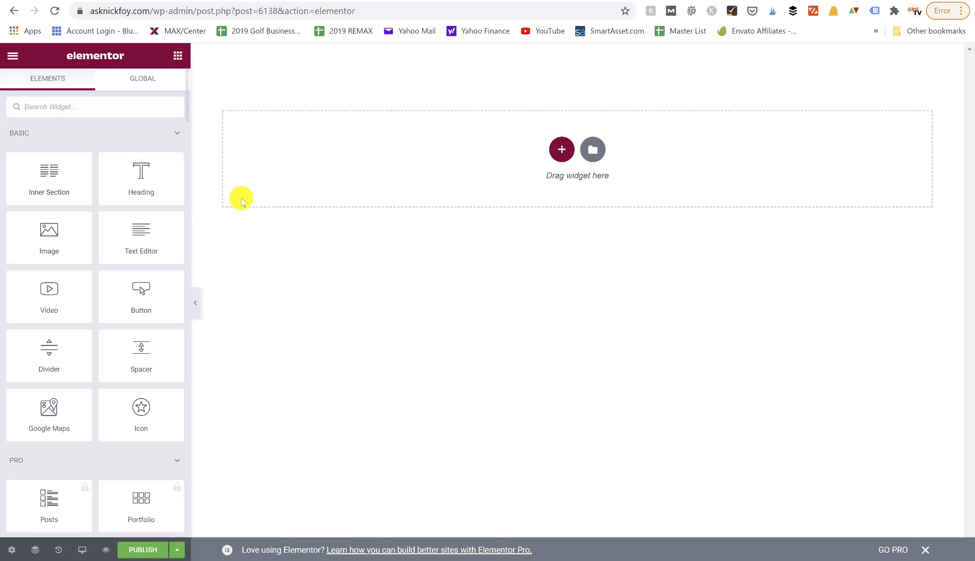
- Add a single-column section to the empty page and place a two-column Inner Section inside it
click(564, 150)
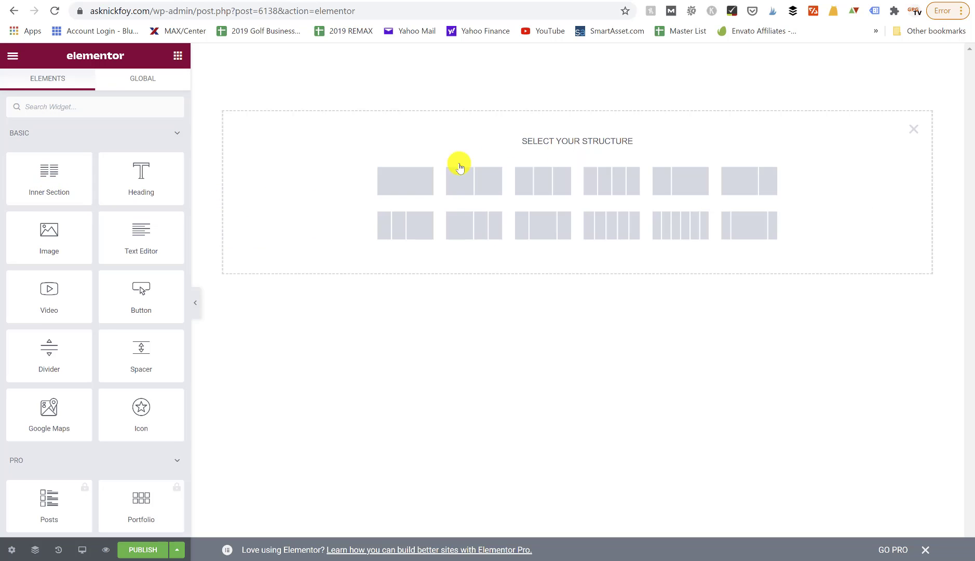
click(418, 179)
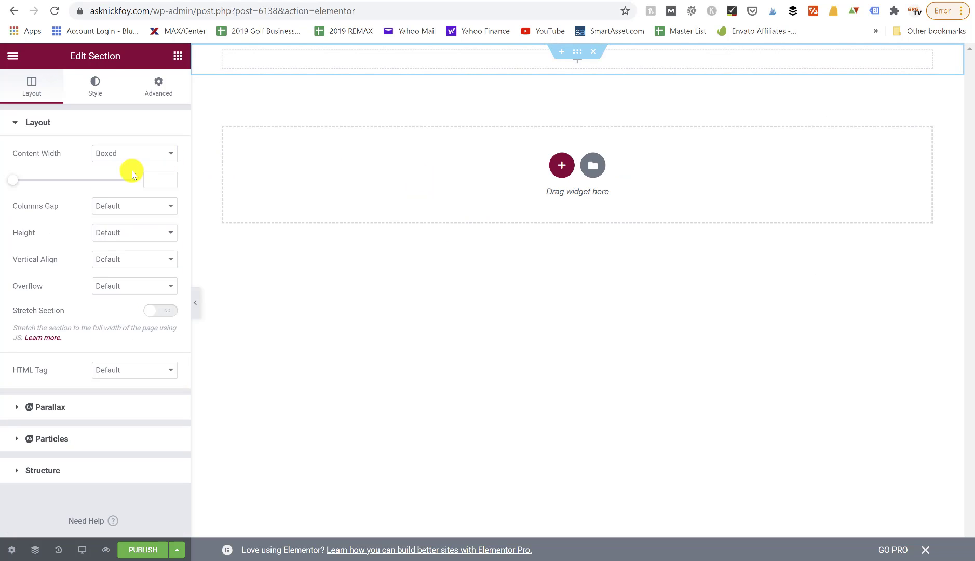
click(174, 60)
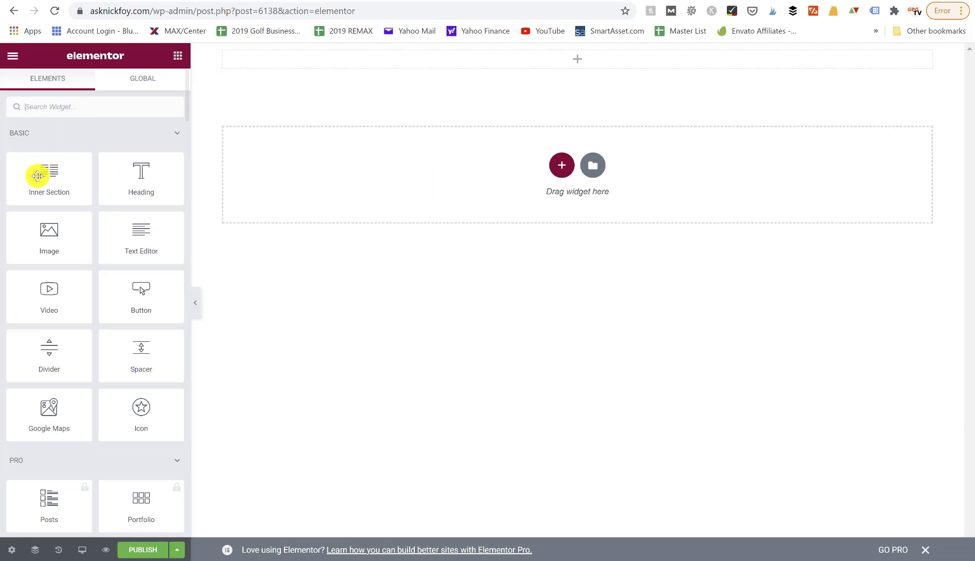
drag(34, 176, 488, 65)
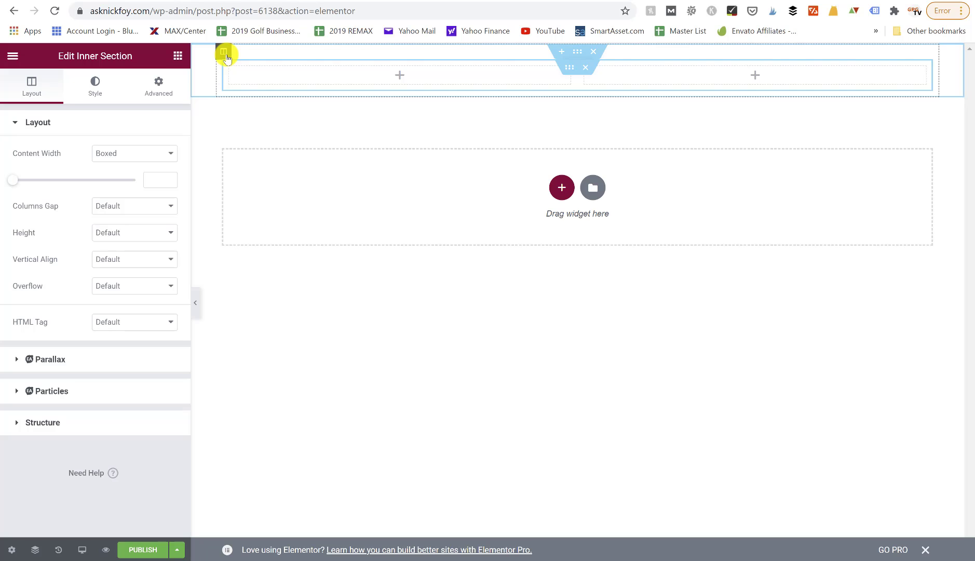
click(562, 187)
click(475, 231)
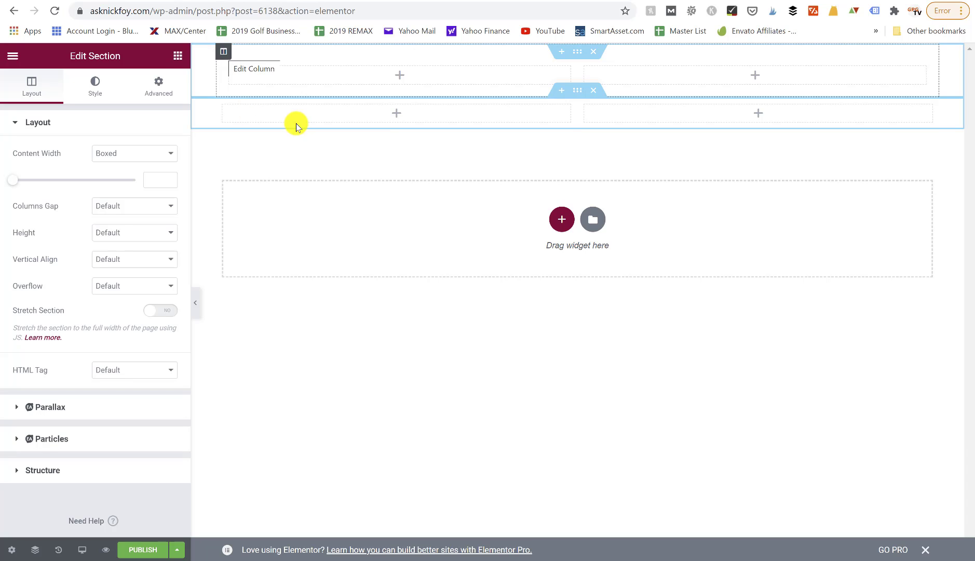
click(562, 228)
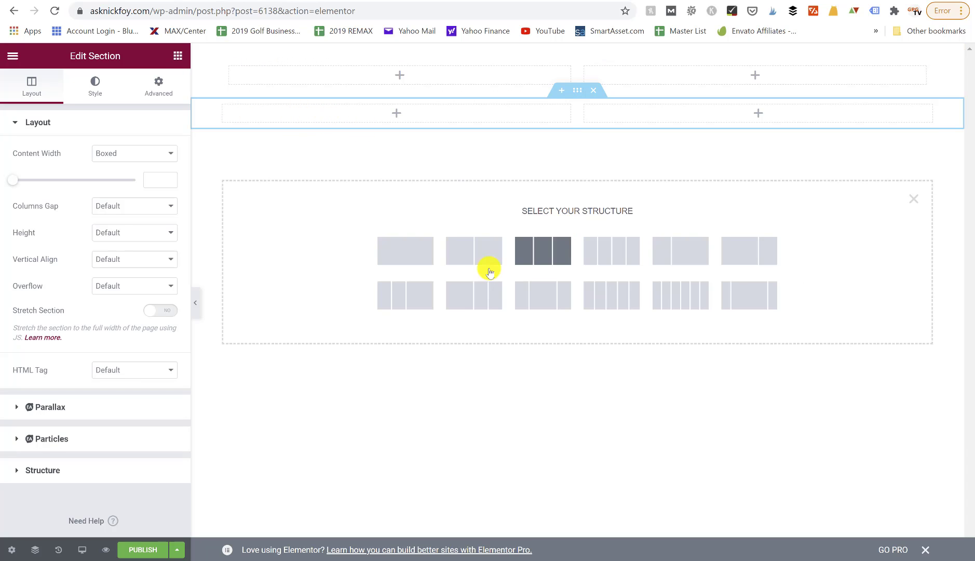
click(595, 94)
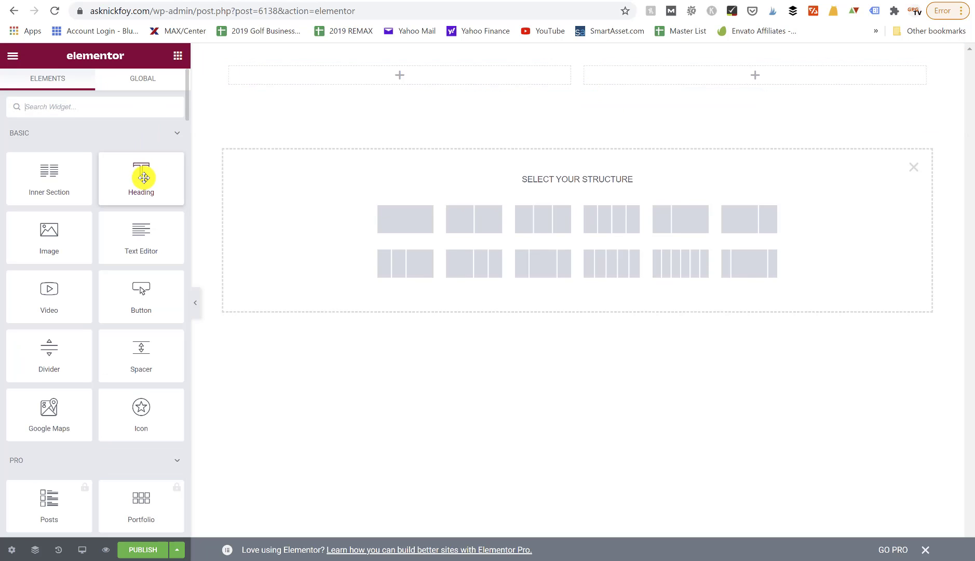
- Add a center-aligned Heading widget above the inner section and place an Image widget directly below the heading
drag(144, 178, 385, 65)
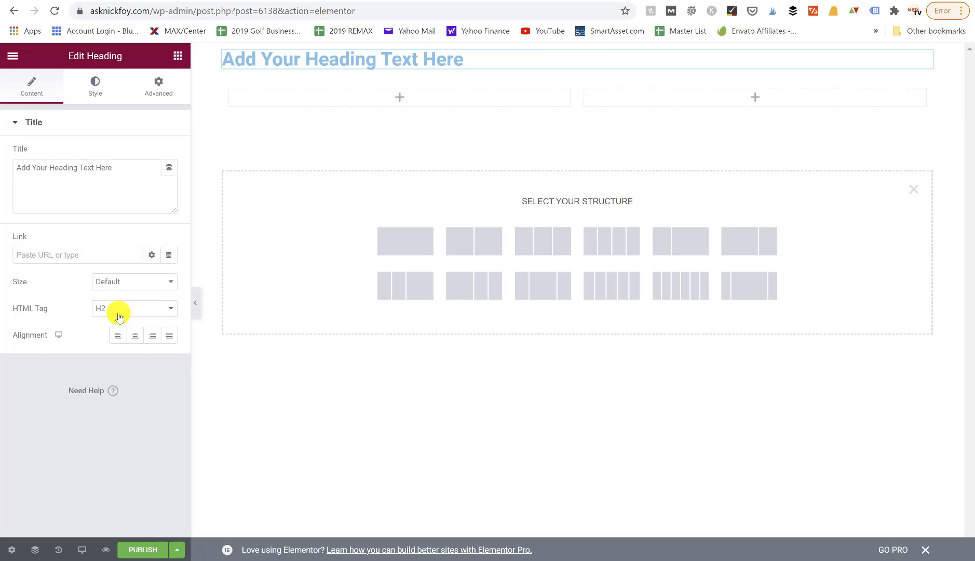
click(134, 337)
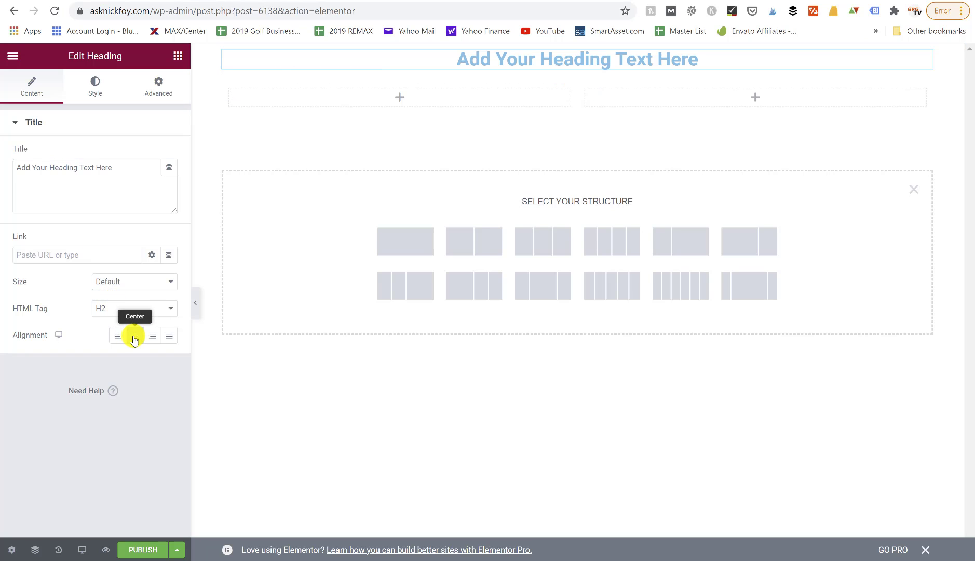
click(178, 56)
drag(70, 244, 460, 63)
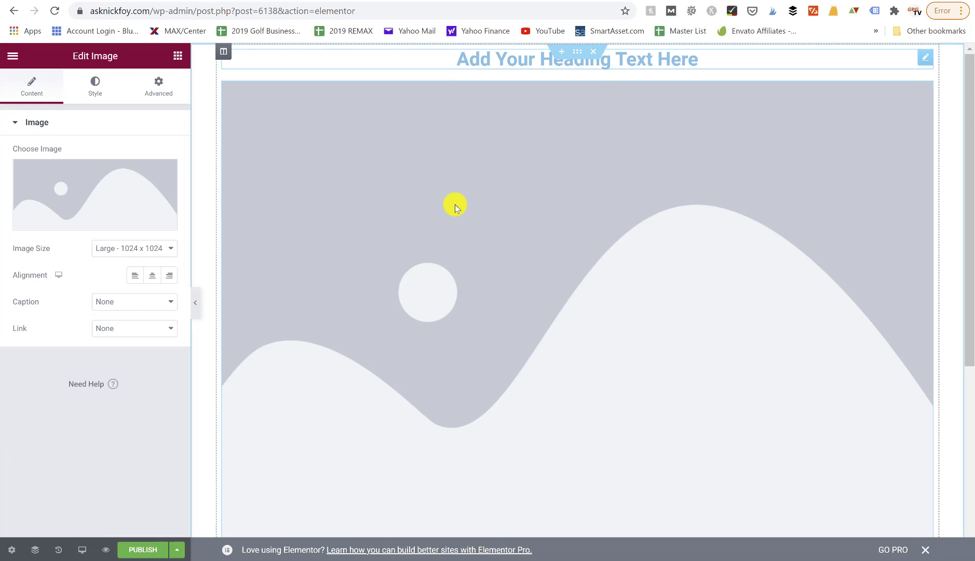
- Place a Text Editor widget in each of the two inner section columns below the image
scroll(455, 204, down, 6)
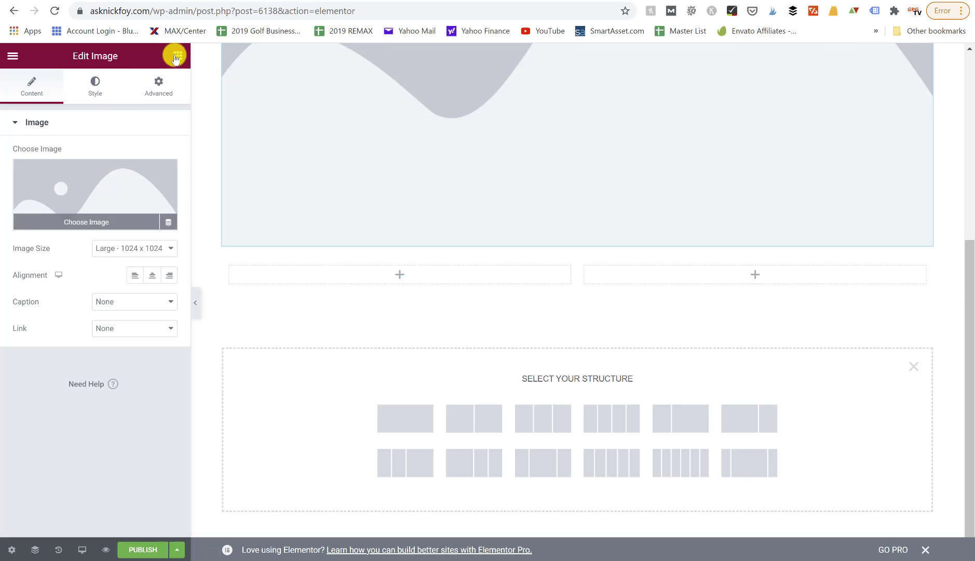
click(175, 56)
drag(131, 237, 365, 270)
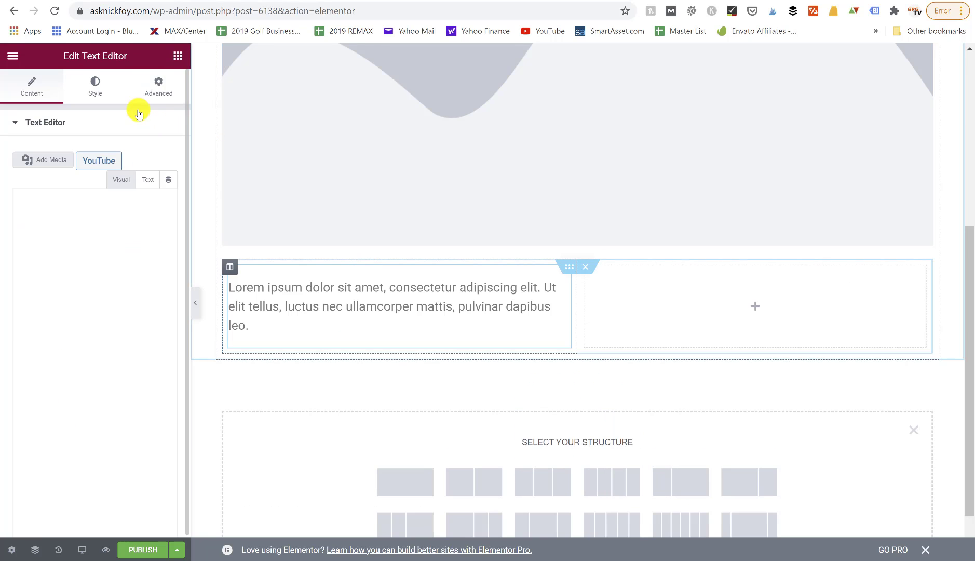
click(177, 55)
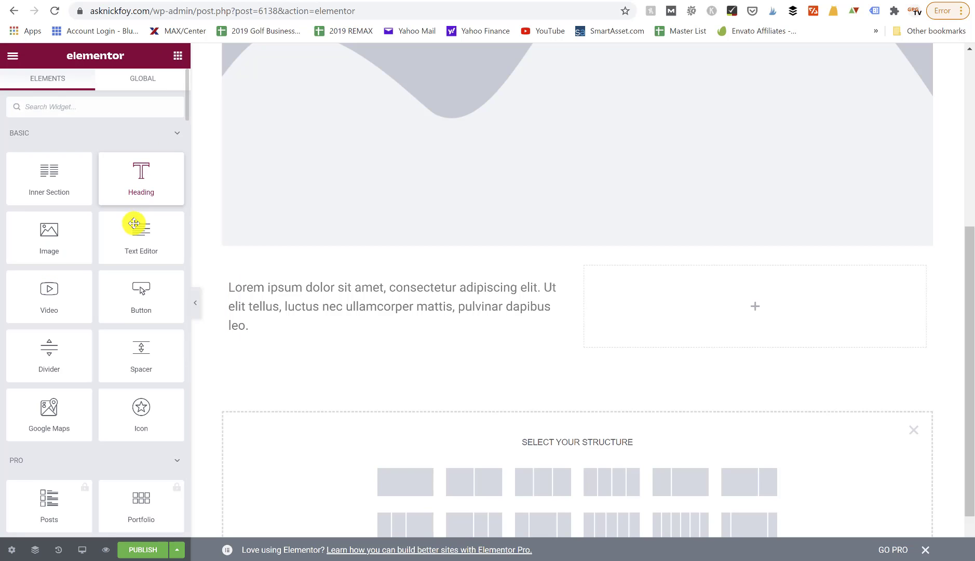
drag(134, 223, 714, 311)
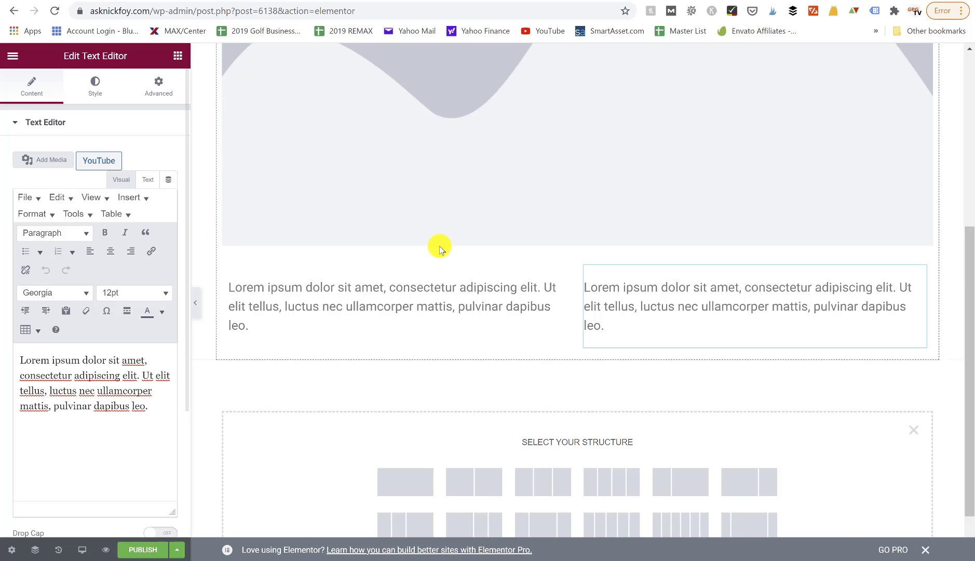
- Review the demo section from the heading down to the two text columns, including the options for saving the section as a template
scroll(439, 248, up, 6)
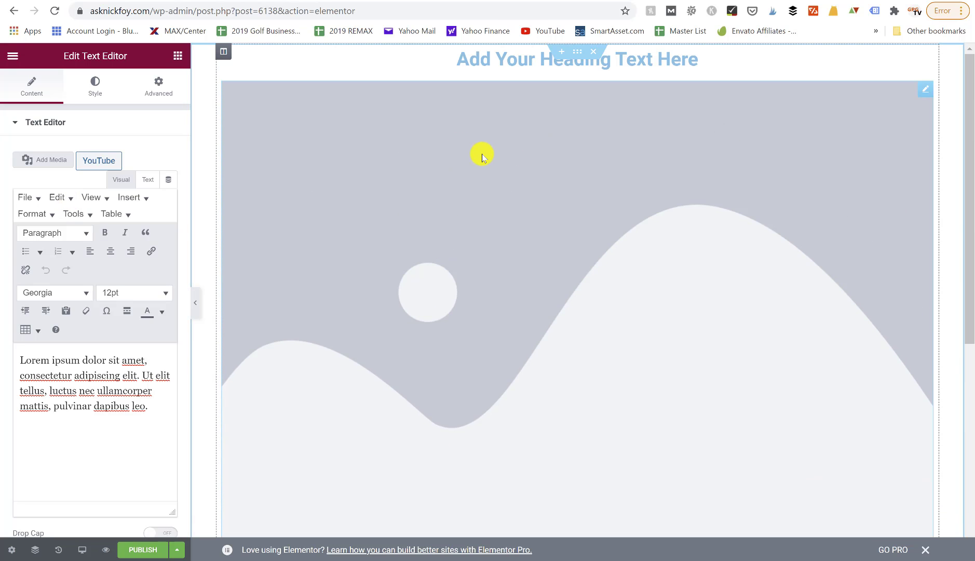
scroll(482, 154, down, 4)
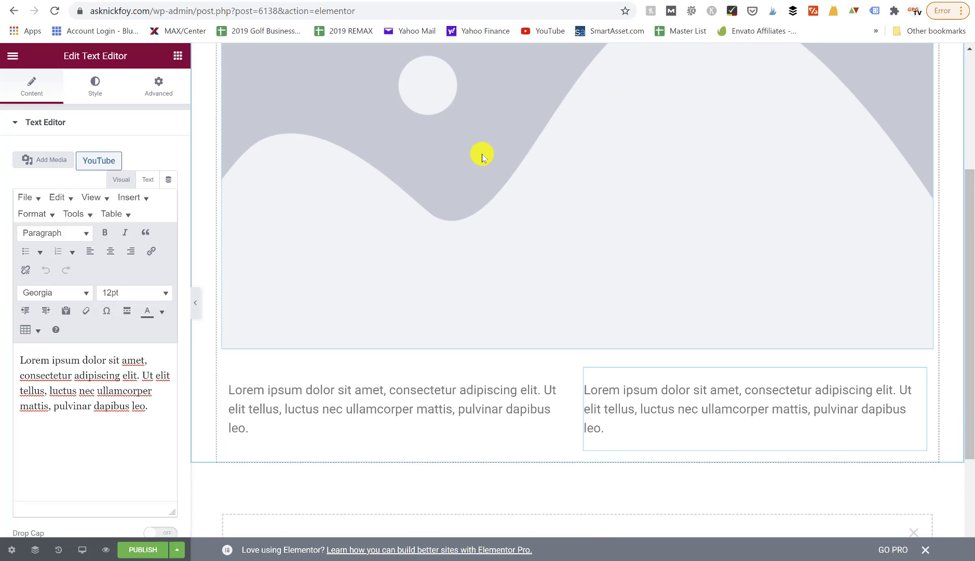
scroll(482, 154, up, 4)
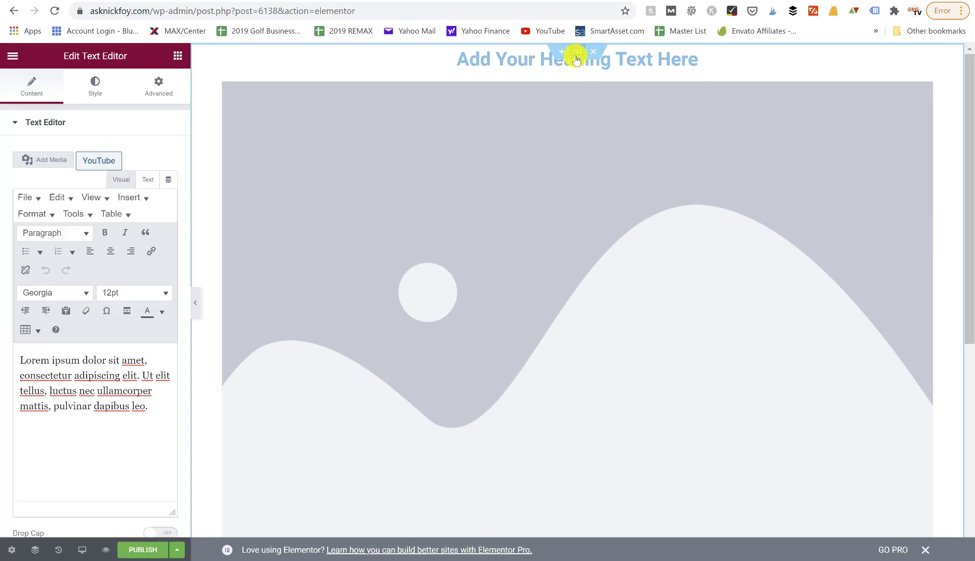
right_click(576, 61)
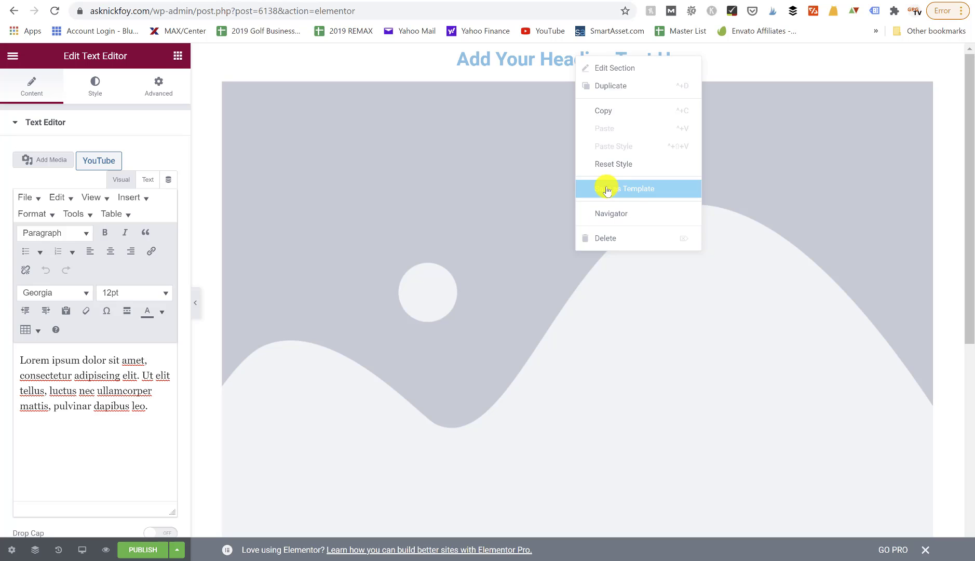
click(402, 60)
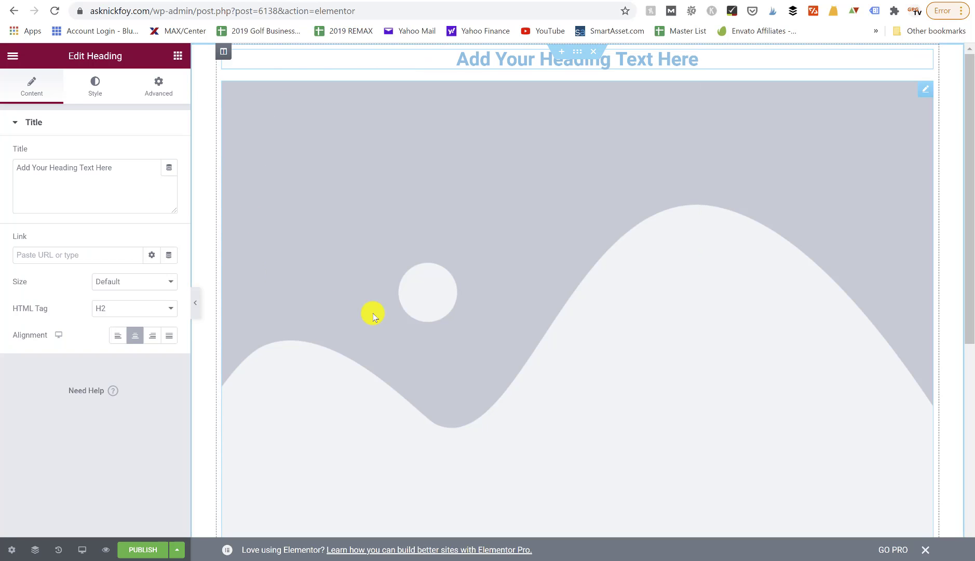
scroll(372, 316, down, 5)
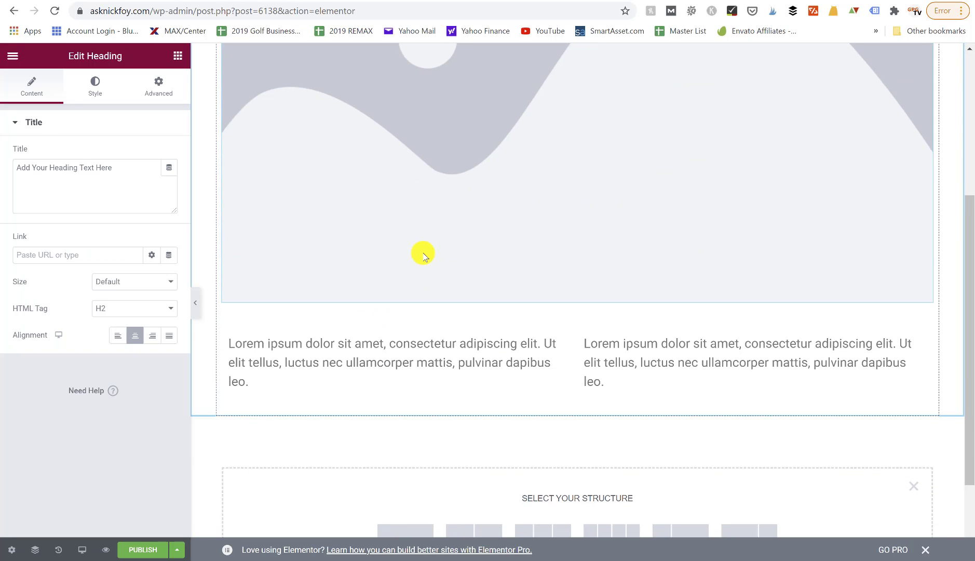
scroll(423, 255, up, 5)
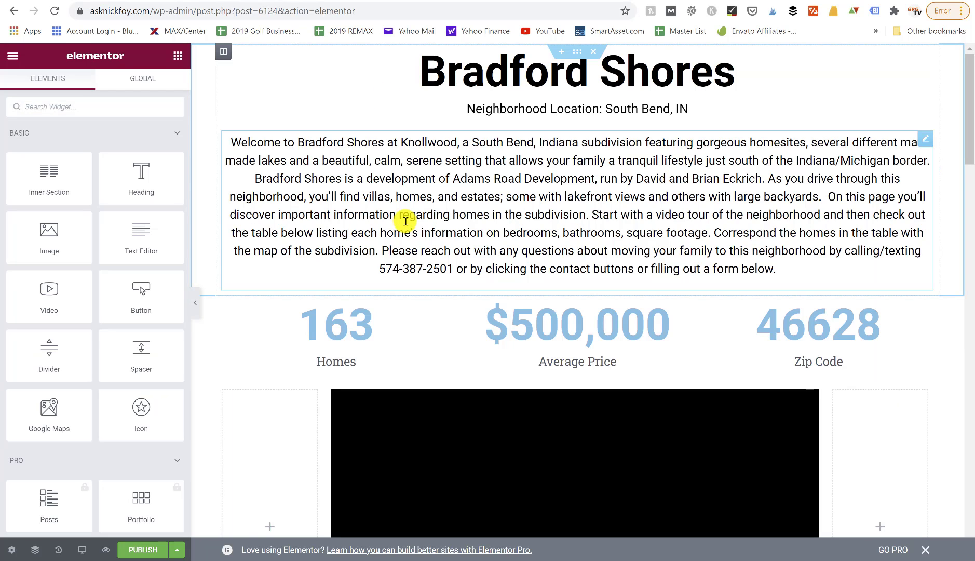
- Switch to the Bradford Shores page editor and compare how its video, lot map, information, directions and contact sections are laid out
scroll(405, 221, down, 15)
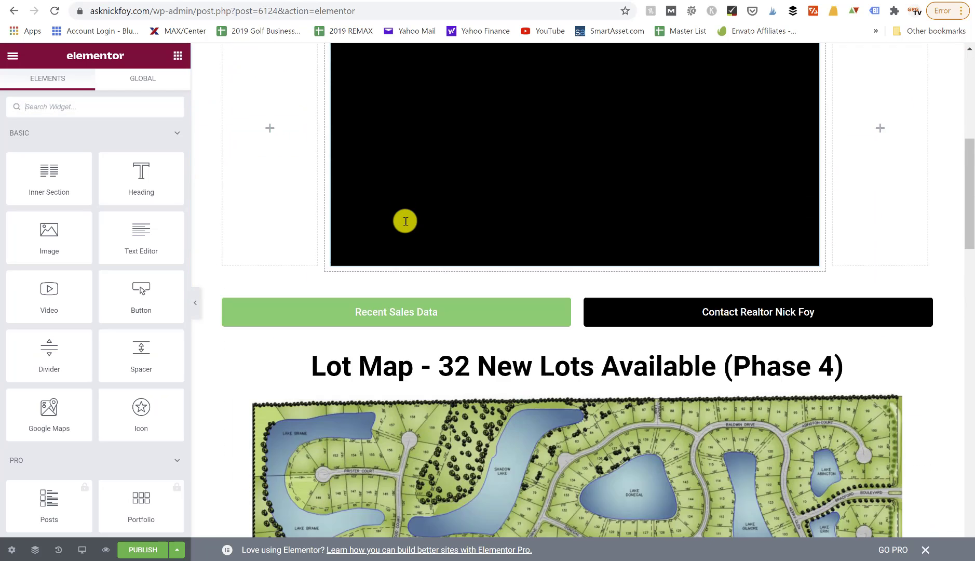
scroll(405, 221, down, 10)
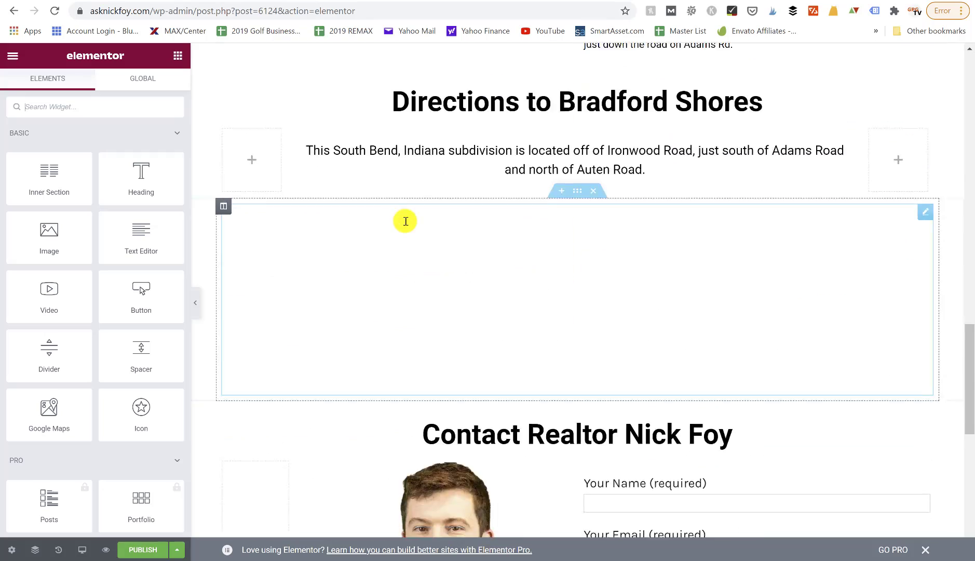
scroll(406, 221, up, 16)
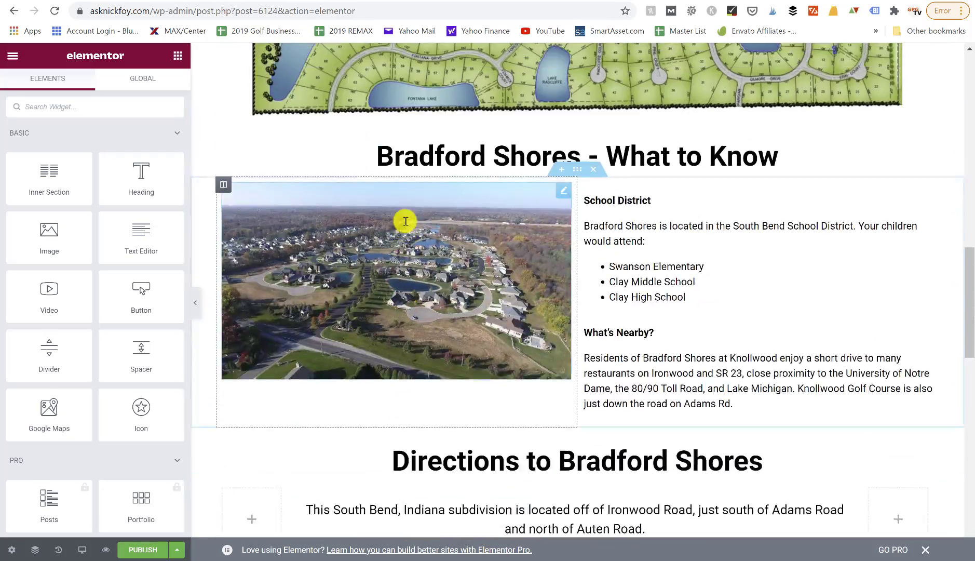
scroll(406, 221, up, 12)
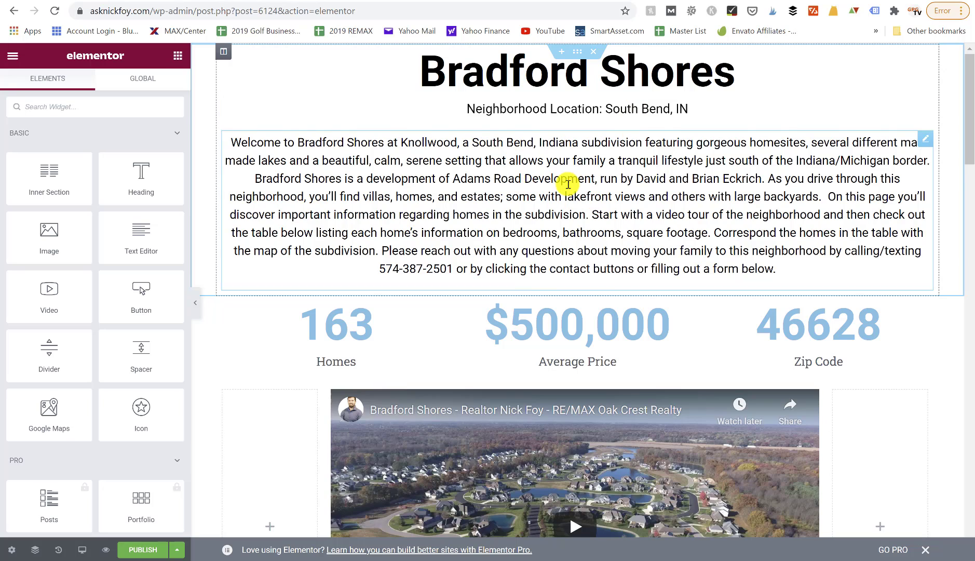
scroll(568, 184, down, 5)
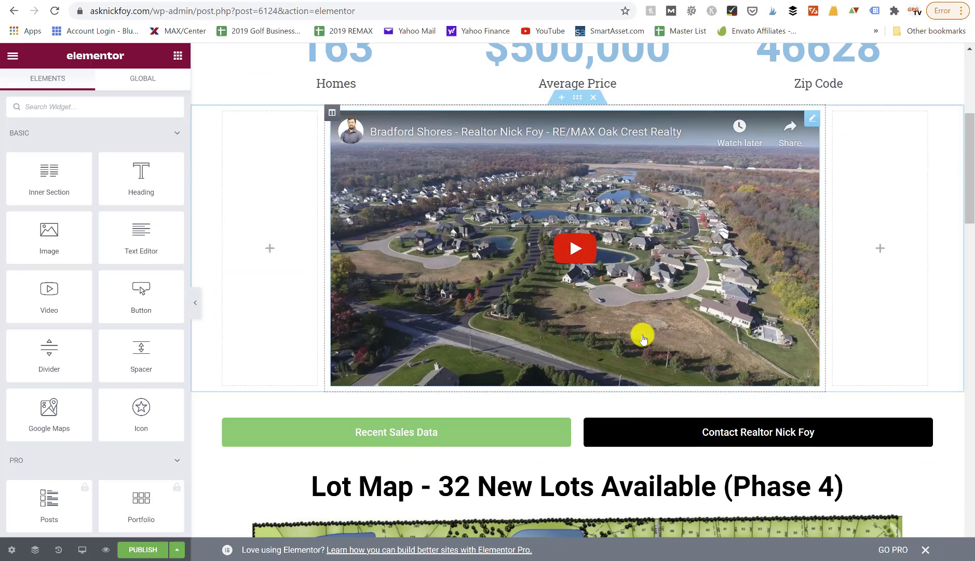
- Review the Bradford Shores page from its introduction and statistics through the video and lot map to the contact section
scroll(642, 338, down, 4)
scroll(643, 338, up, 5)
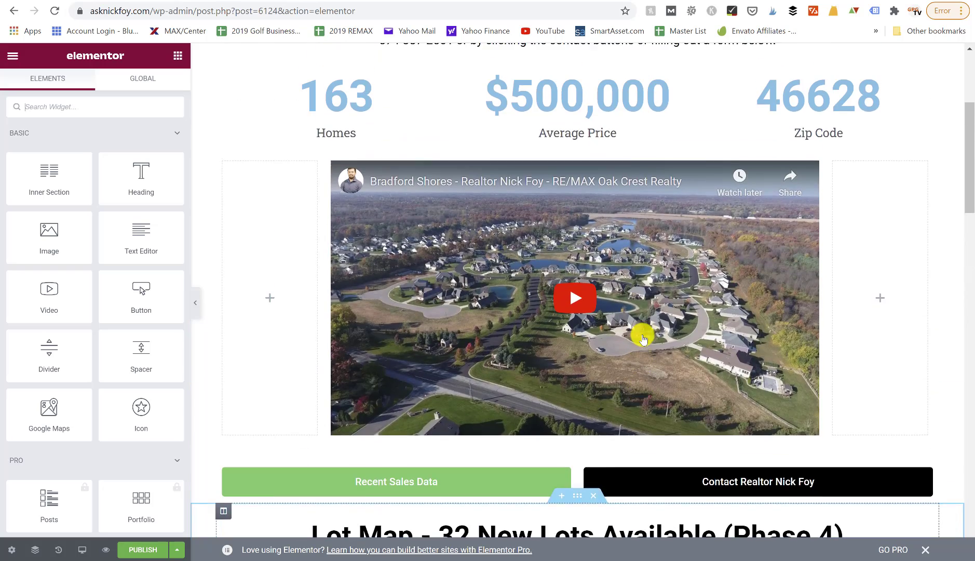
scroll(643, 338, up, 4)
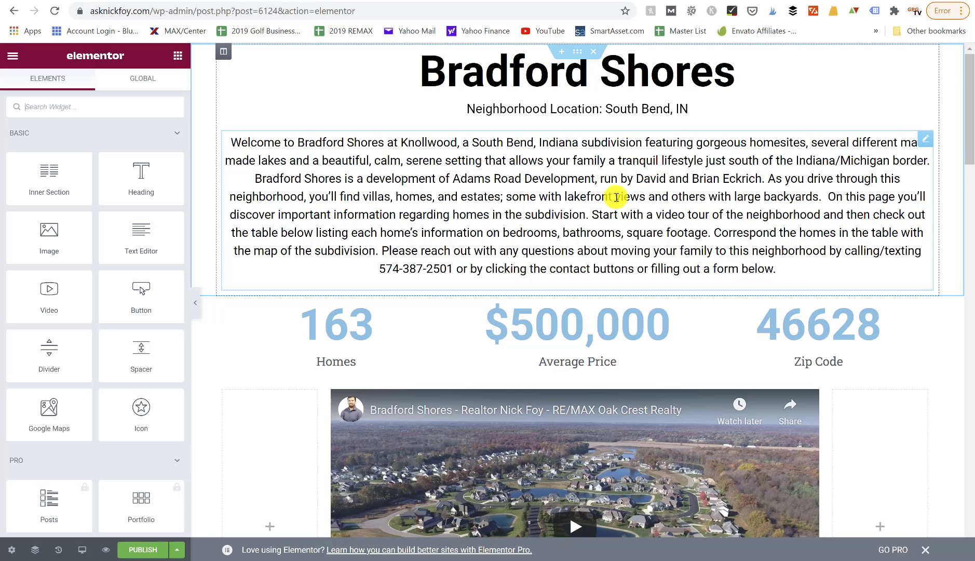
scroll(616, 197, down, 6)
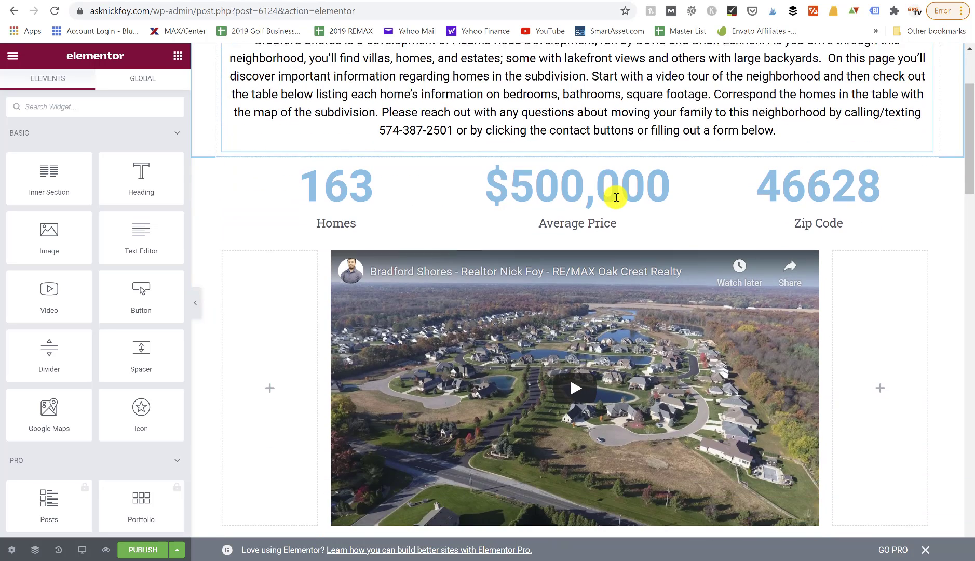
scroll(616, 197, down, 2)
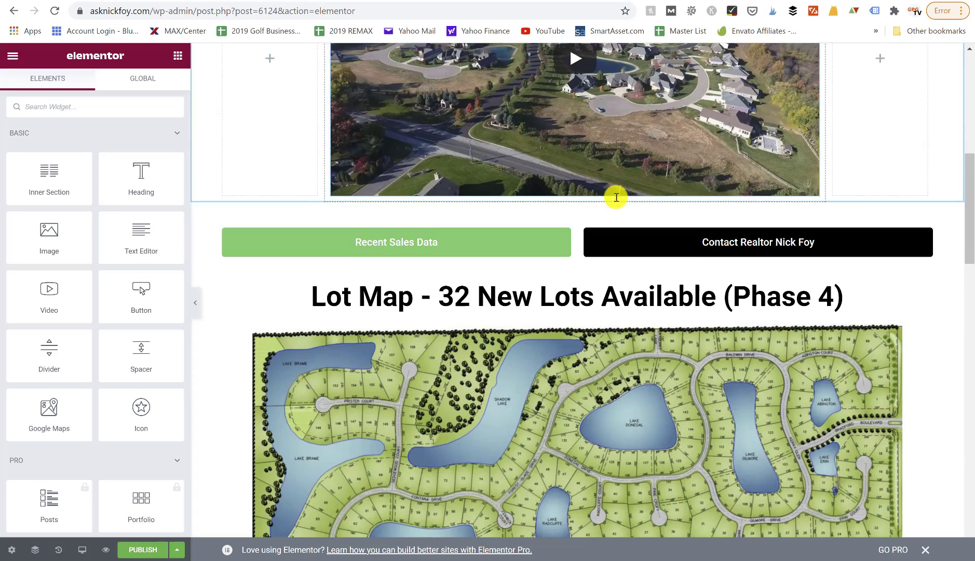
scroll(595, 232, down, 14)
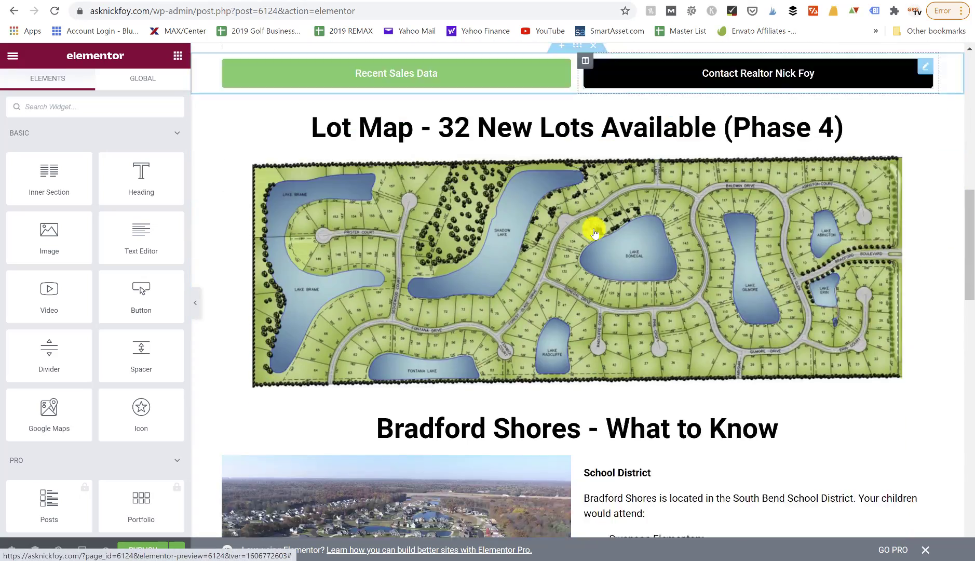
scroll(595, 232, down, 7)
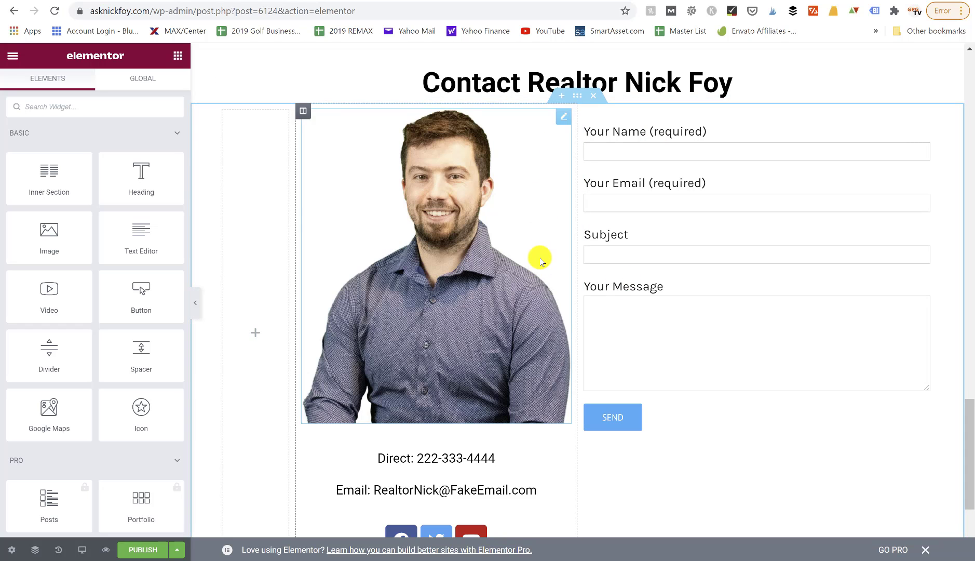
scroll(538, 257, up, 2)
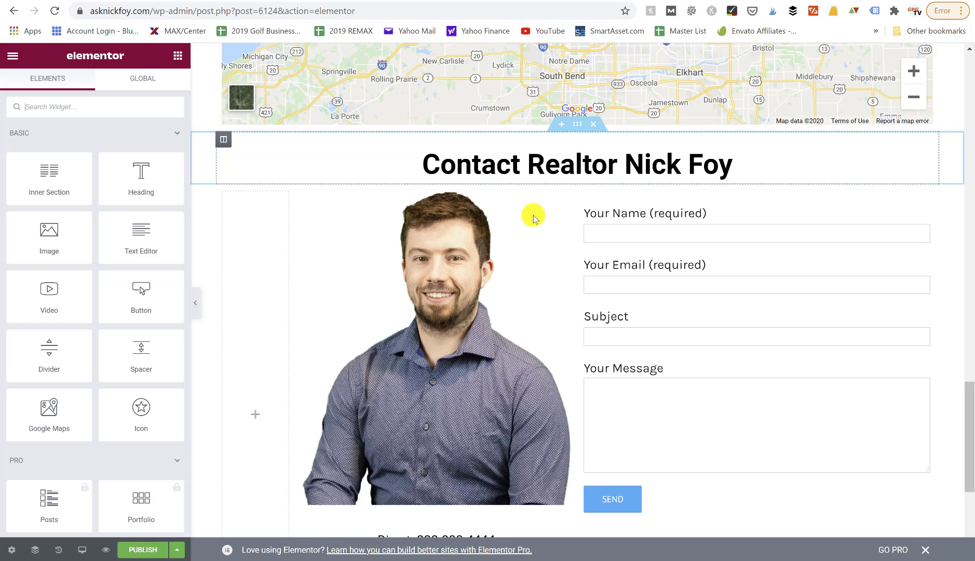
scroll(607, 291, down, 1)
scroll(519, 364, down, 3)
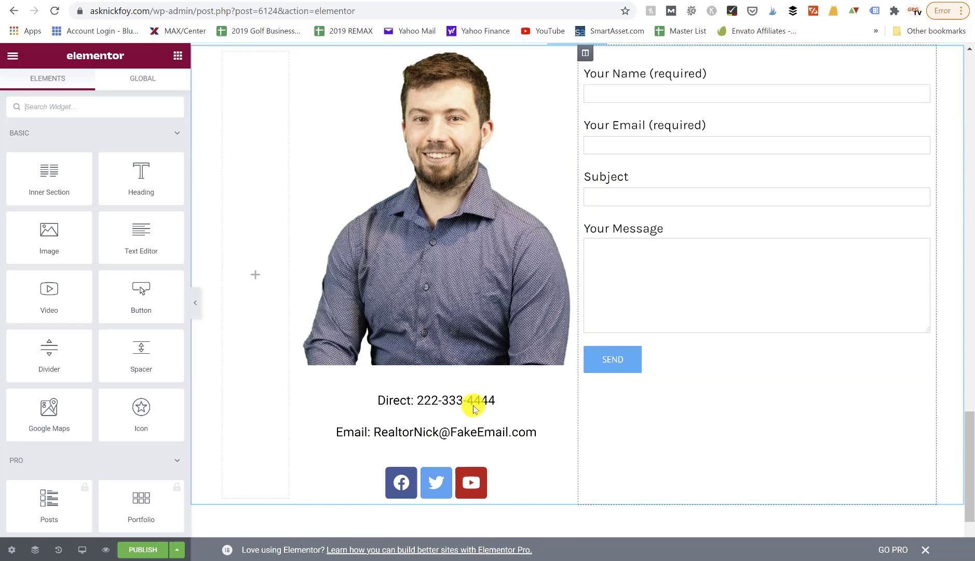
scroll(564, 329, up, 3)
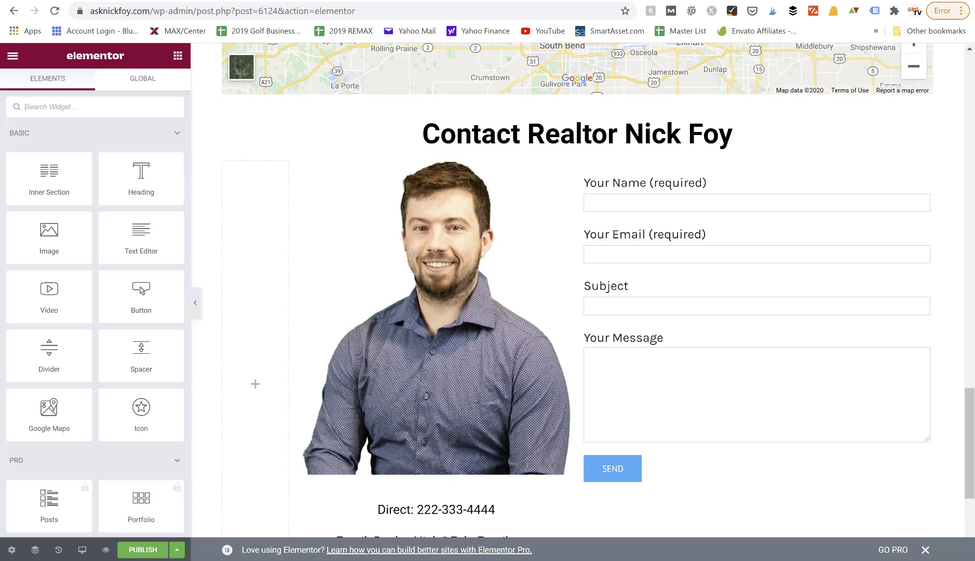
- Switch back to the demo page editor and open the left column's Text Editor widget below the image for editing
click(127, 1)
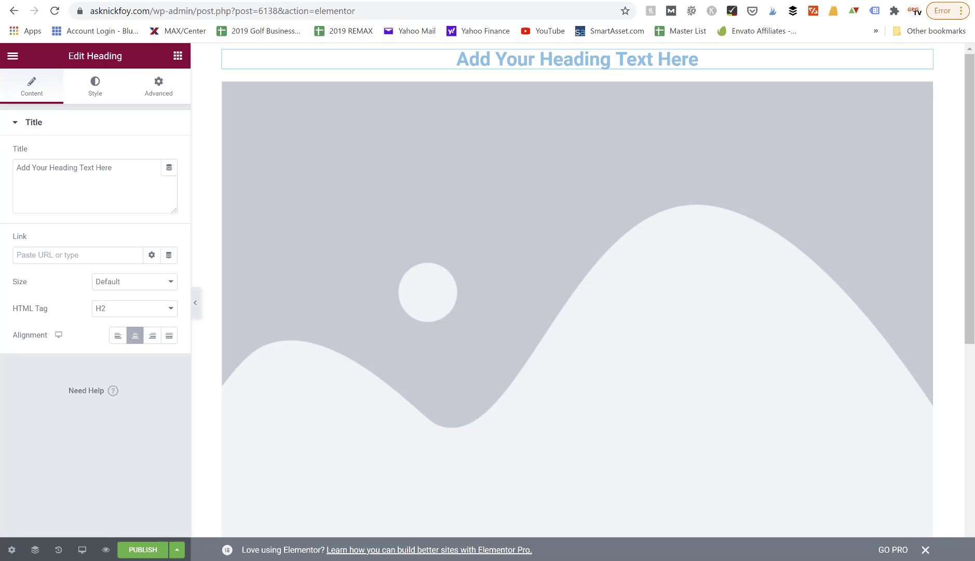
scroll(482, 188, down, 8)
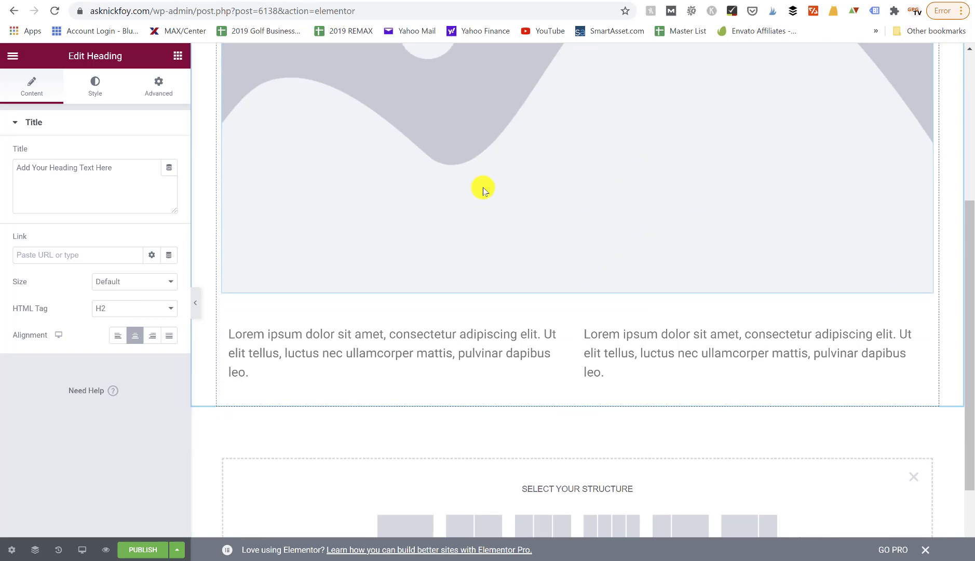
click(339, 219)
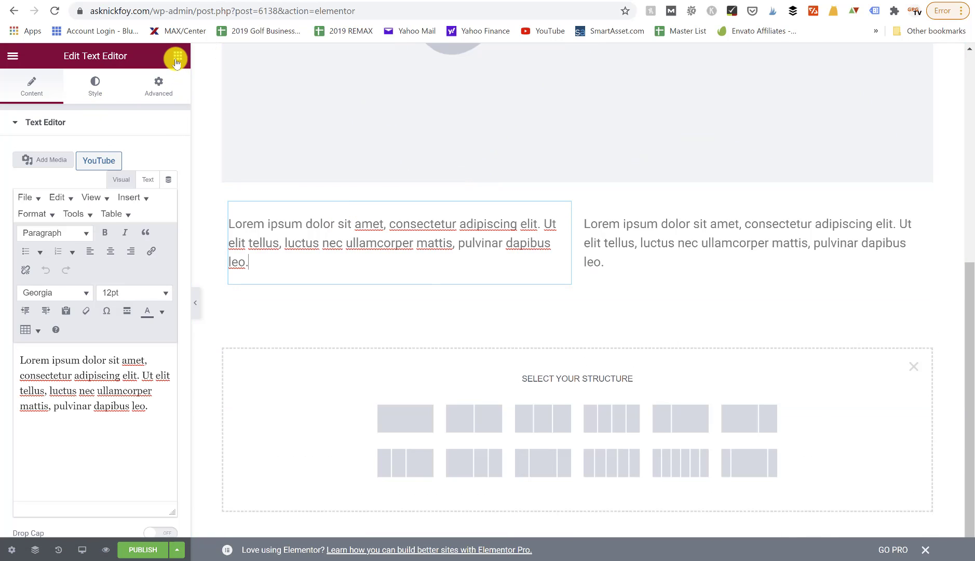
scroll(652, 229, up, 4)
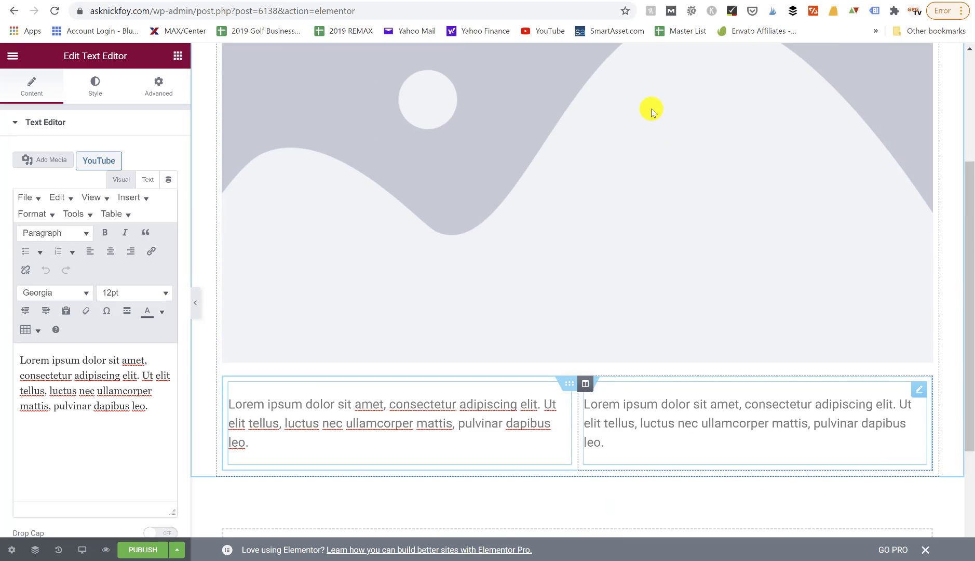
scroll(594, 232, down, 4)
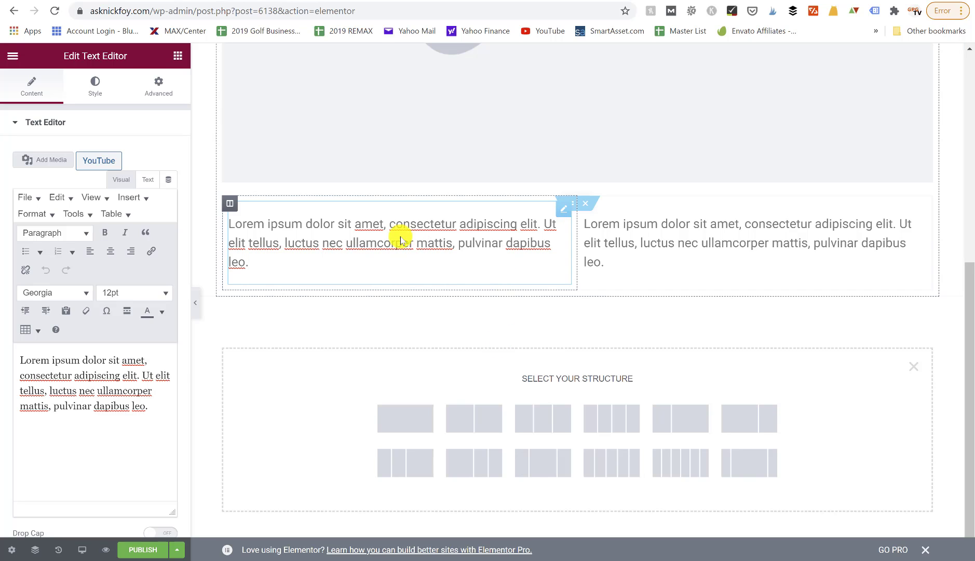
- Change the font family of the left column's text to Roboto Condensed in its typography settings
click(335, 227)
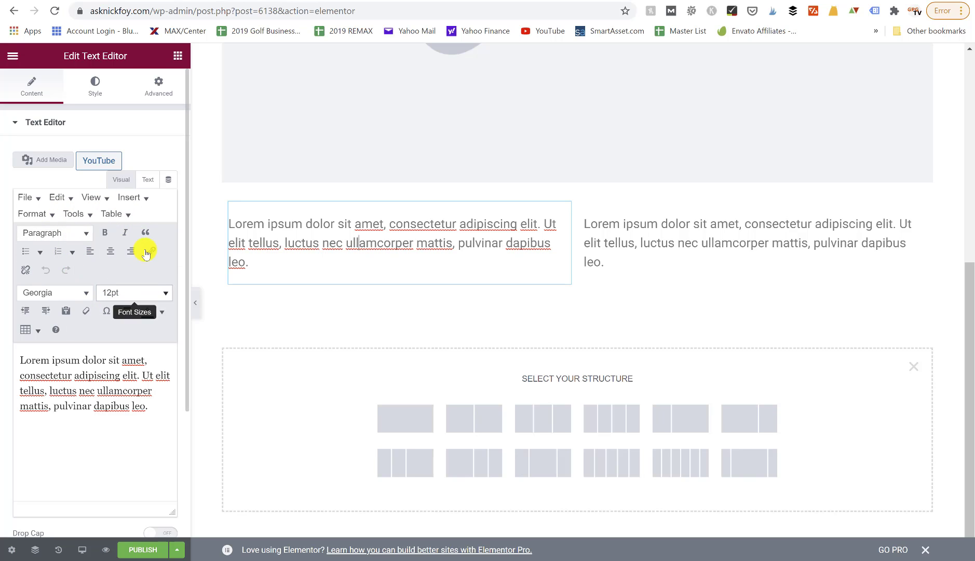
click(97, 90)
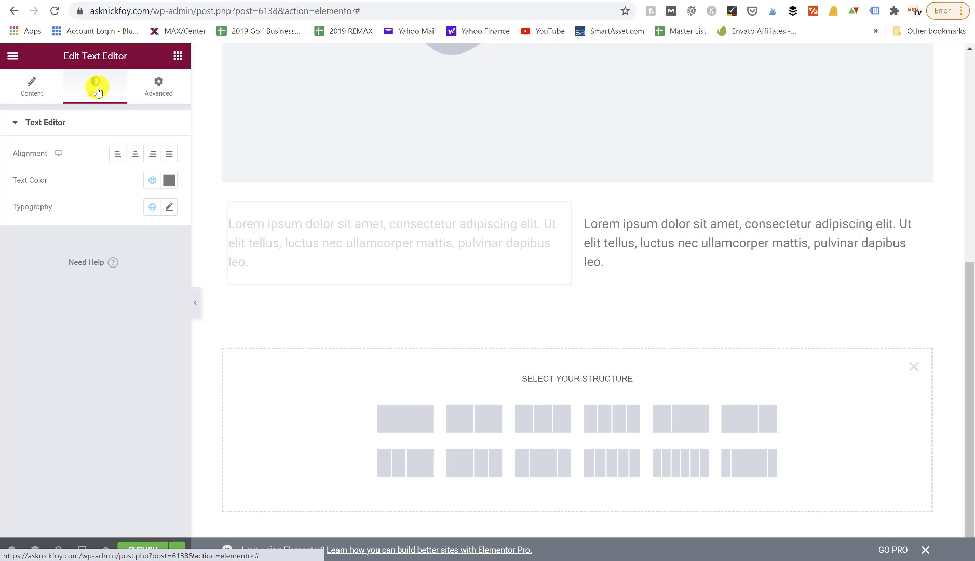
click(169, 208)
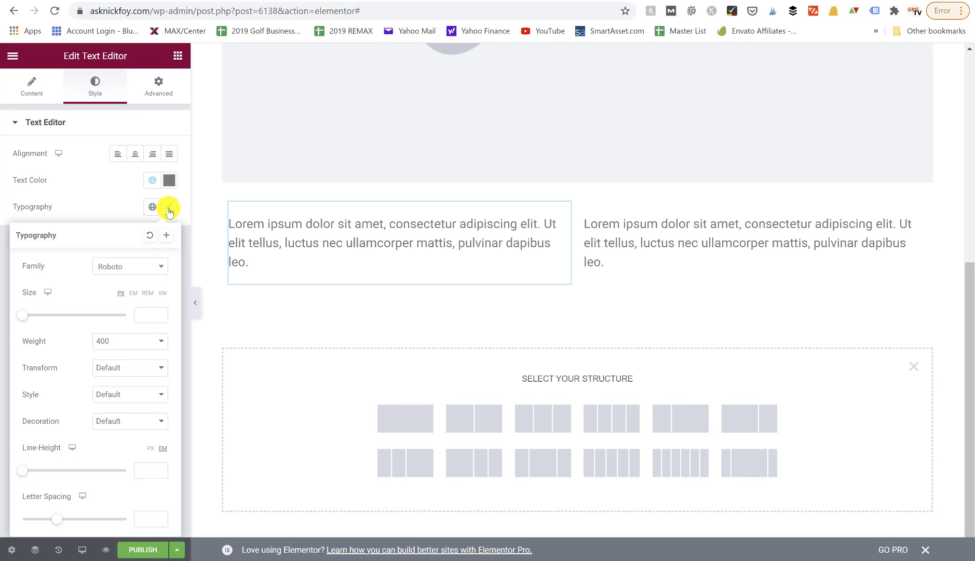
click(154, 270)
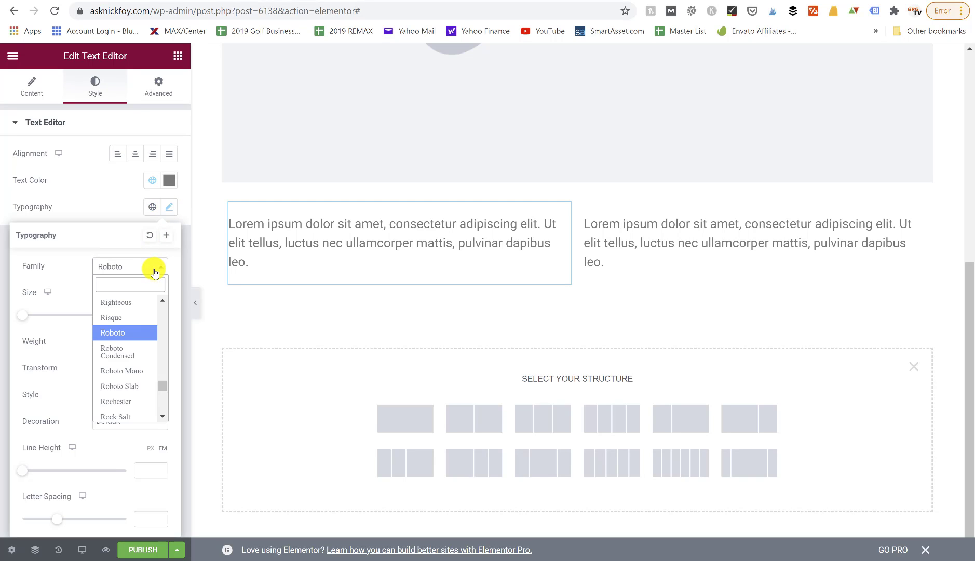
click(128, 356)
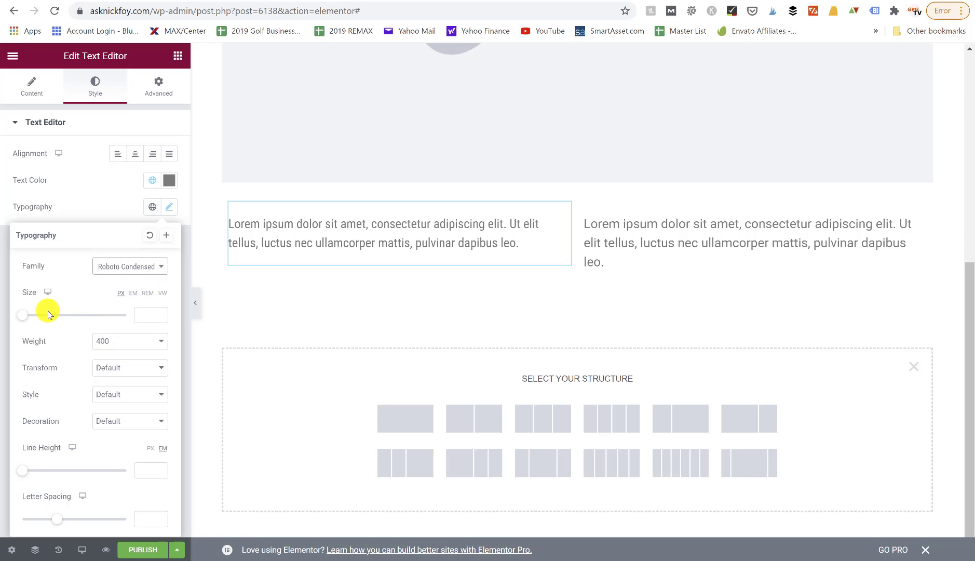
- Set the font size of the left column's text to 22 px
drag(22, 315, 48, 317)
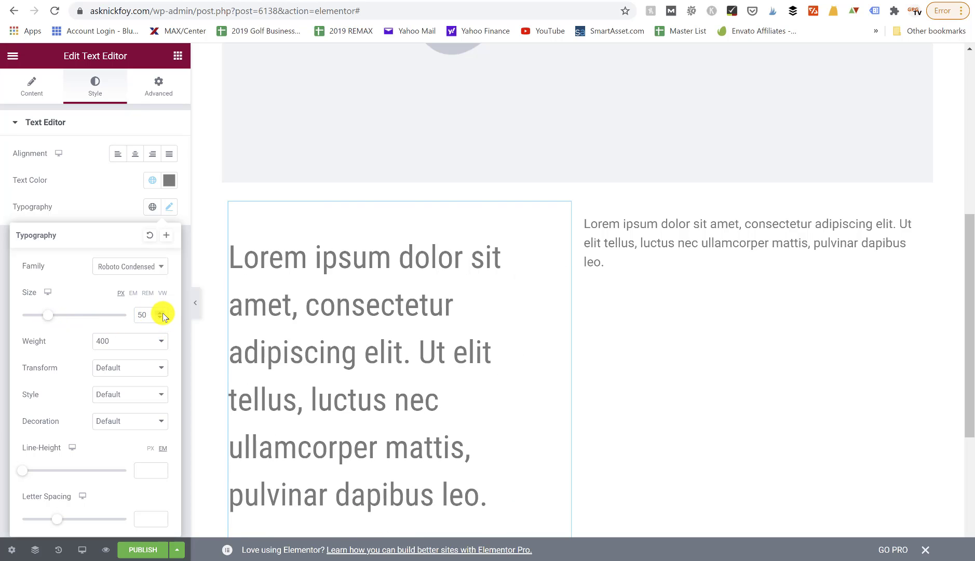
click(162, 312)
click(161, 312)
click(161, 312)
click(161, 312)
click(162, 312)
drag(159, 317, 159, 318)
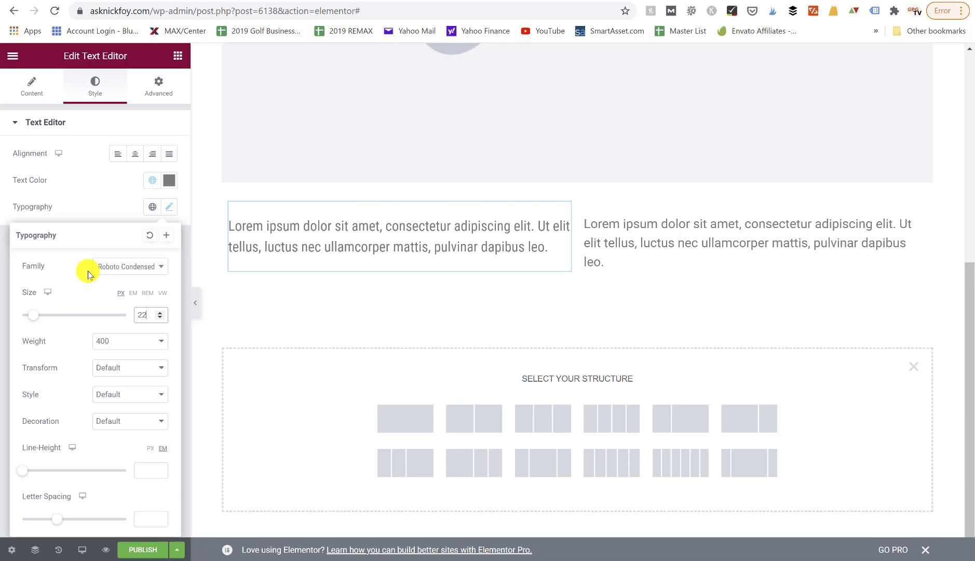
- Try font weights 700 and 900 on the left column's text and set the weight back to 400
click(104, 343)
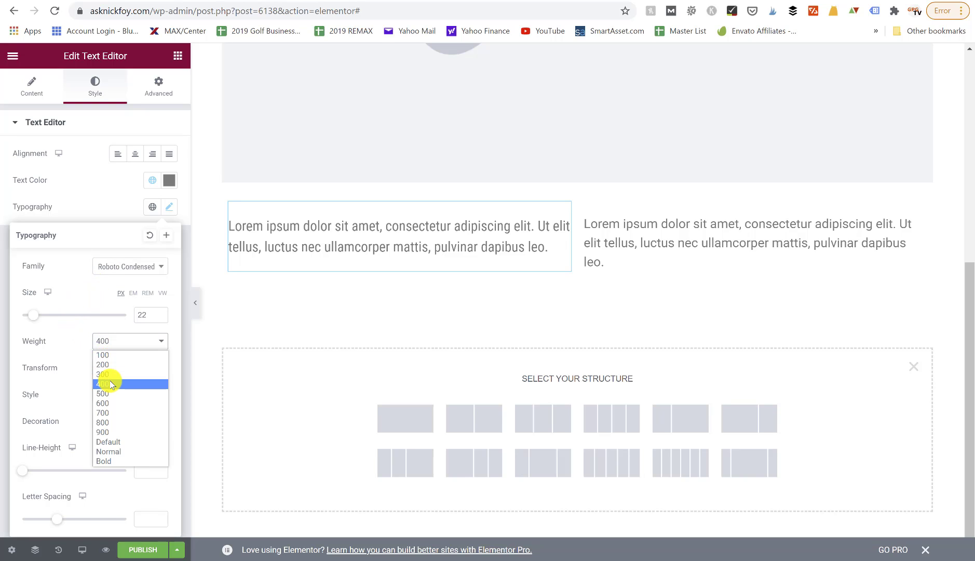
click(119, 412)
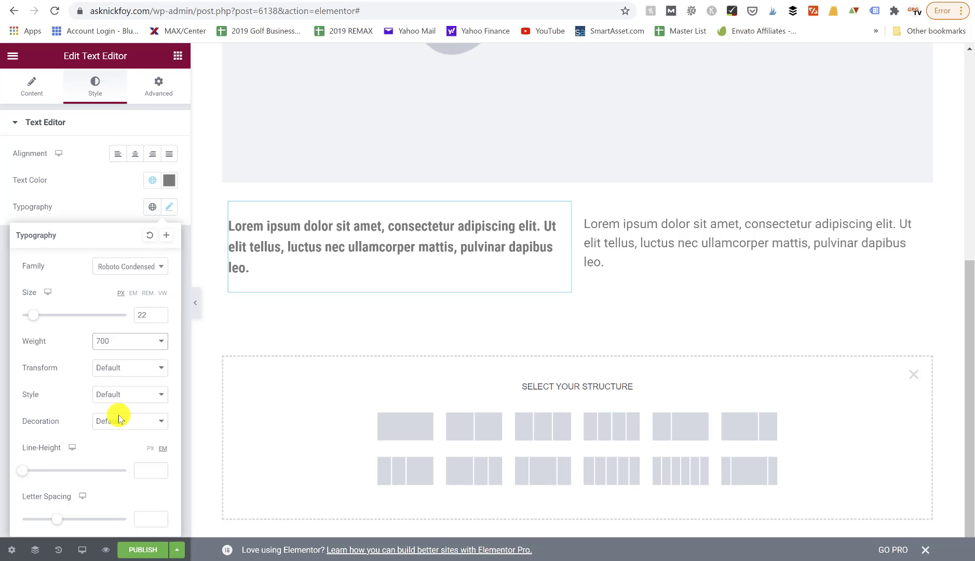
click(113, 342)
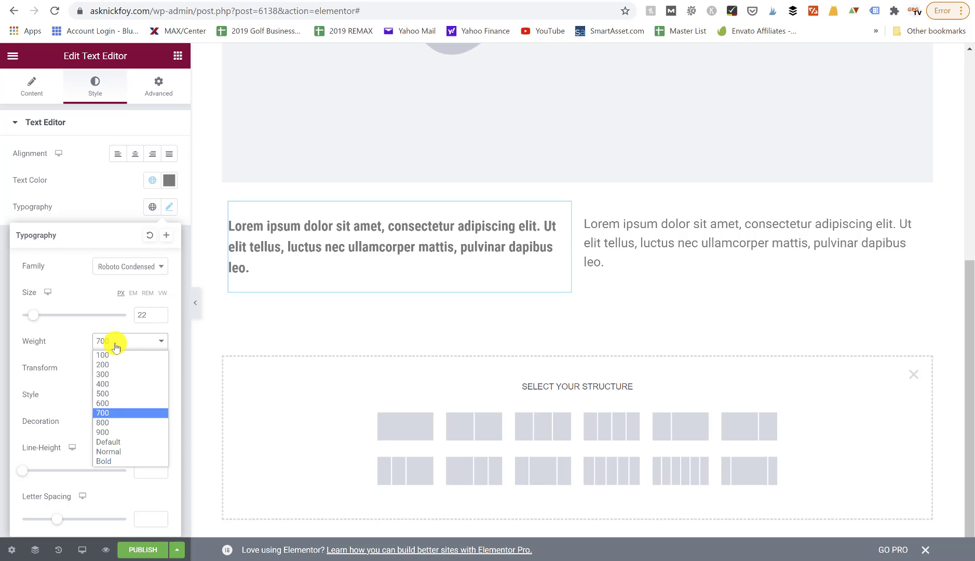
click(119, 436)
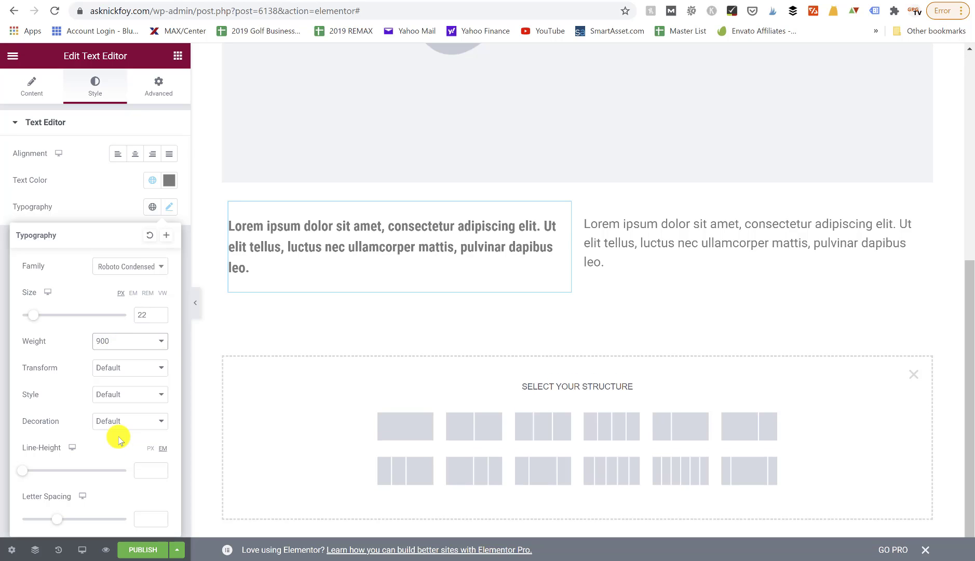
click(126, 341)
click(125, 384)
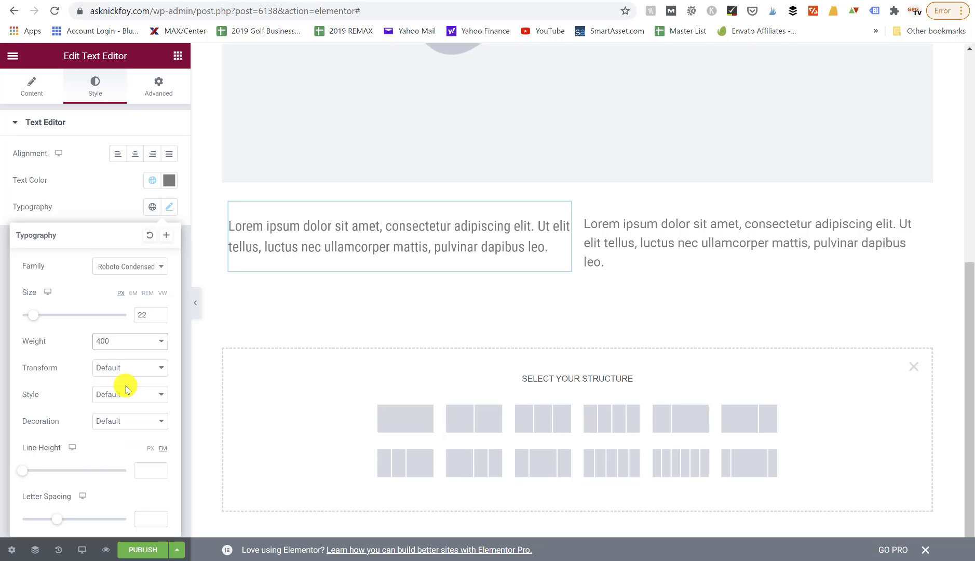
- Try the Lowercase and Uppercase transforms on the left column's text and restore the Default transform
click(122, 369)
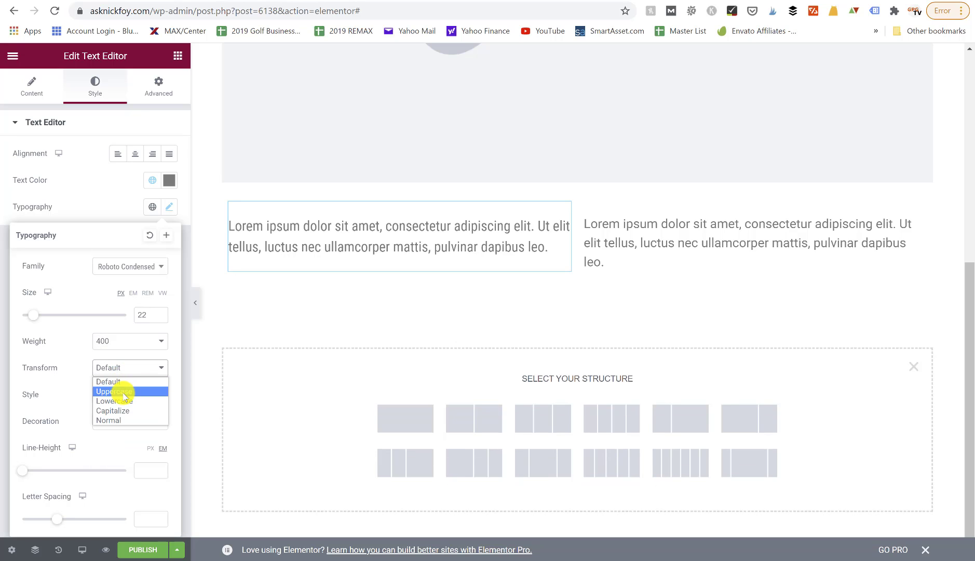
click(125, 404)
click(129, 367)
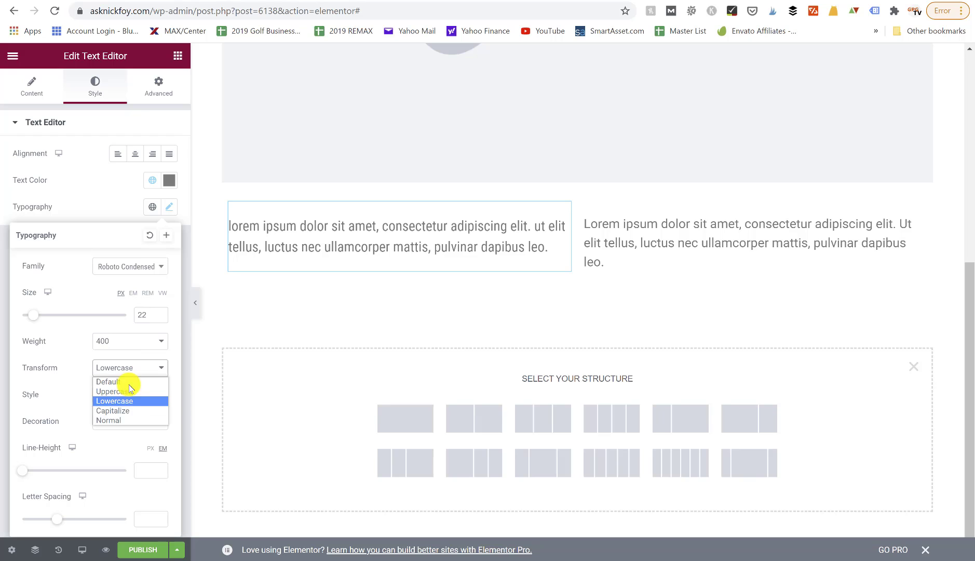
click(129, 392)
click(130, 370)
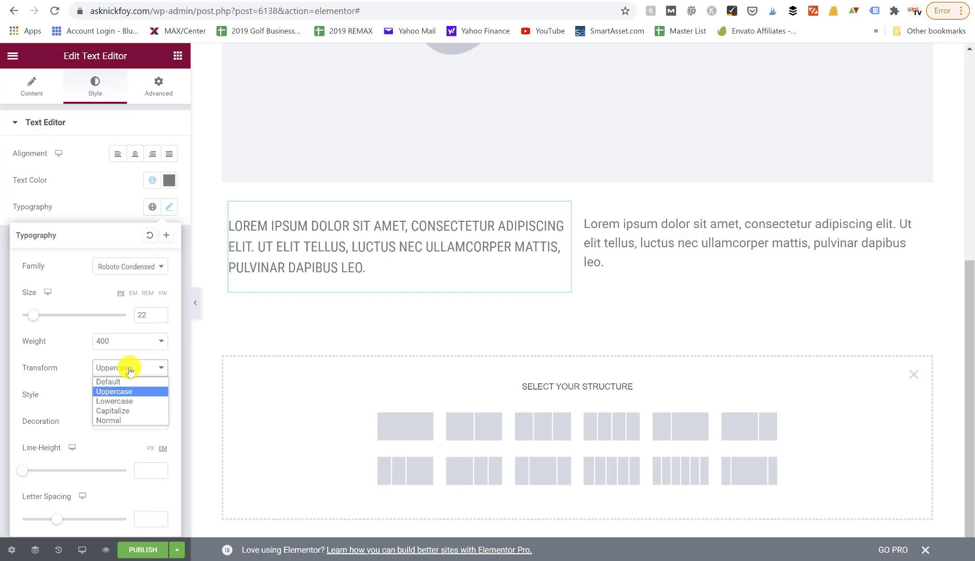
click(127, 382)
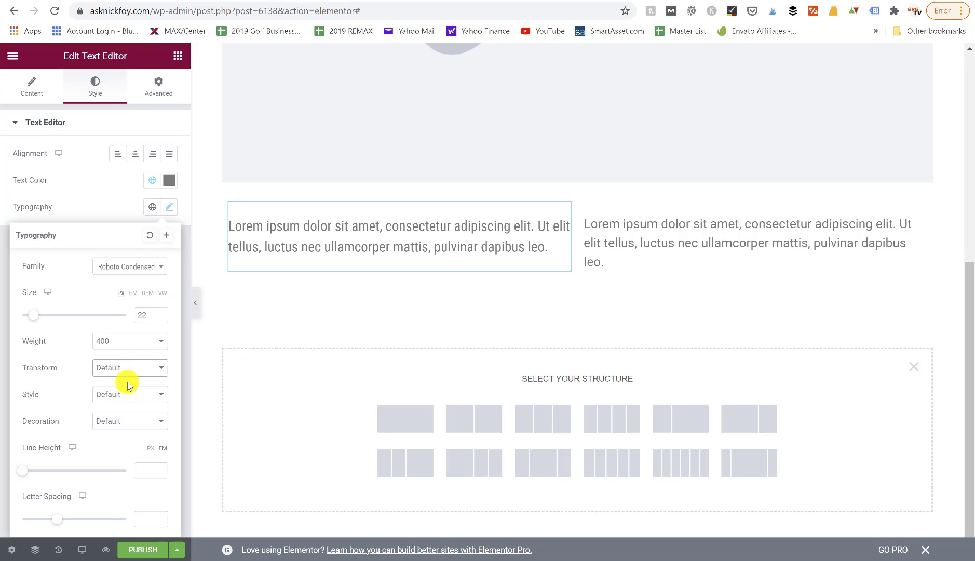
- Try the Italic and Oblique font styles on the left column's text and restore the Default style
click(128, 392)
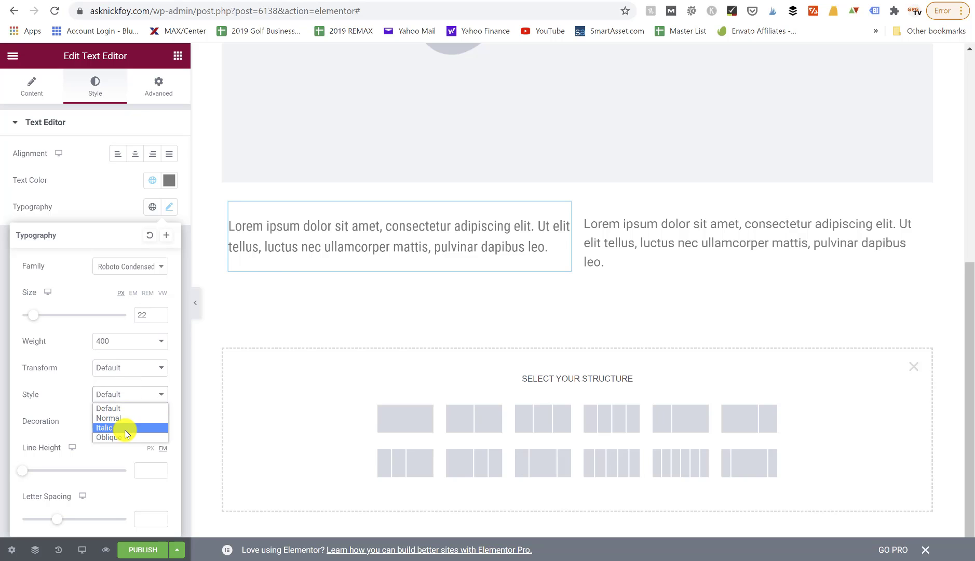
click(126, 428)
click(135, 396)
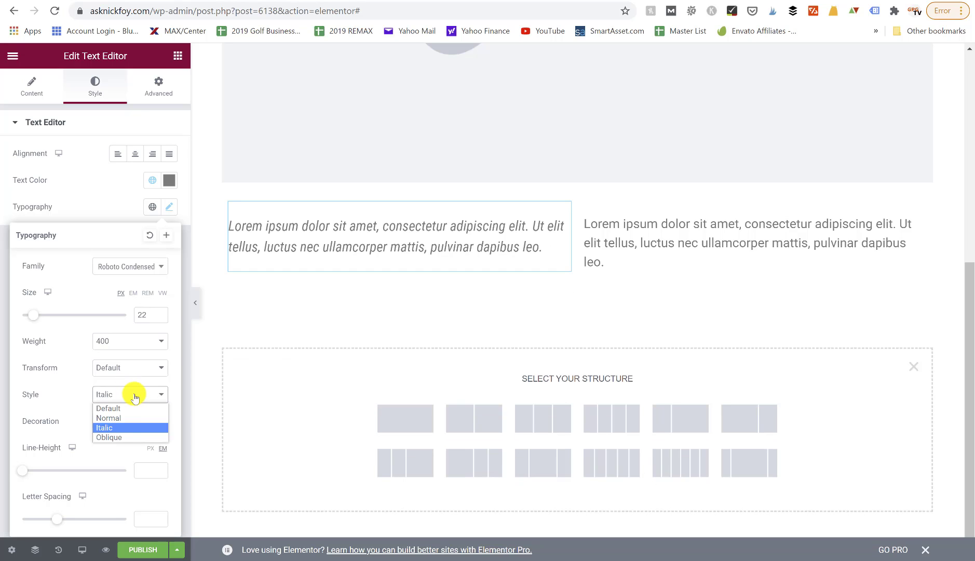
click(127, 438)
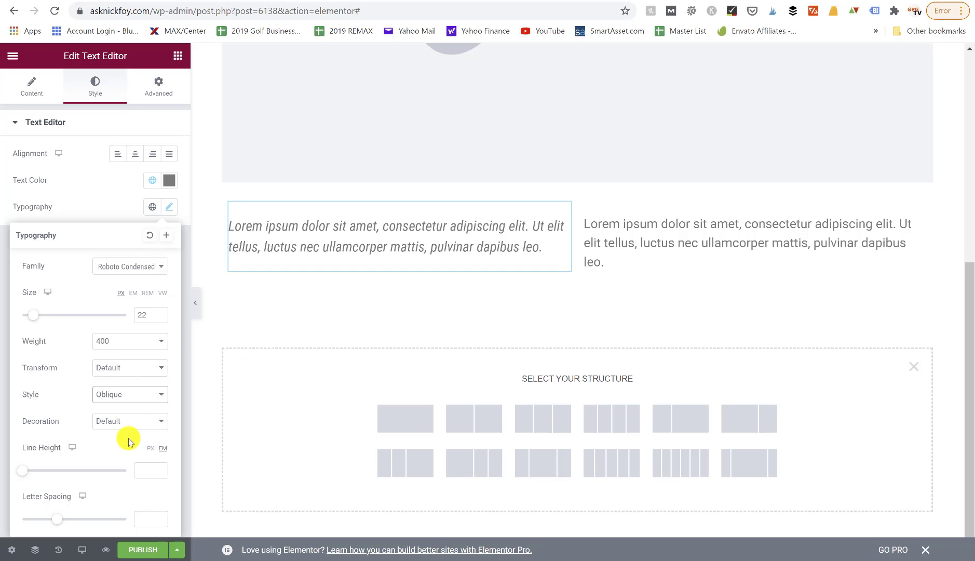
click(130, 393)
click(134, 405)
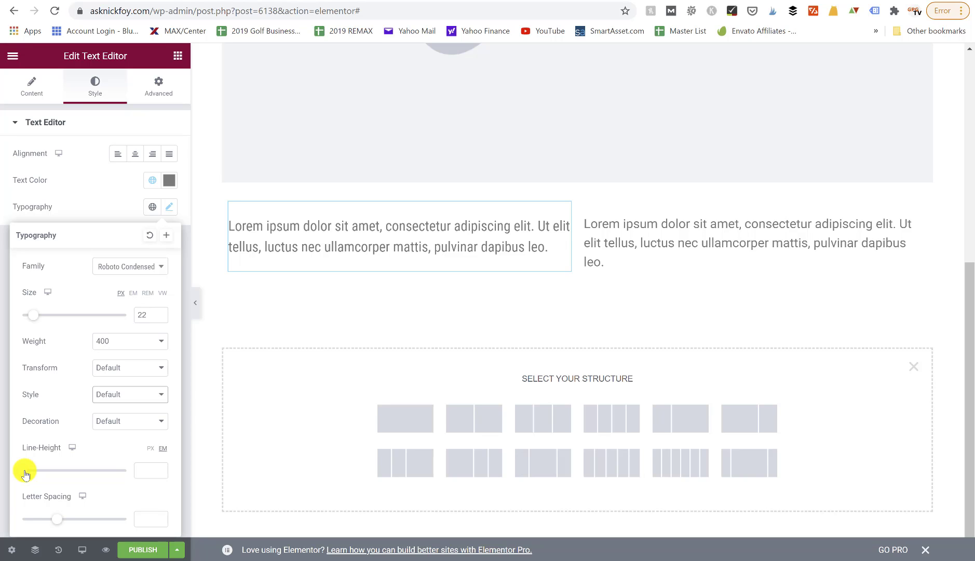
- Set the line height of the left column's text to 1.1 em
mouse_move(27, 474)
mouse_down()
mouse_move(71, 481)
mouse_move(36, 483)
mouse_up()
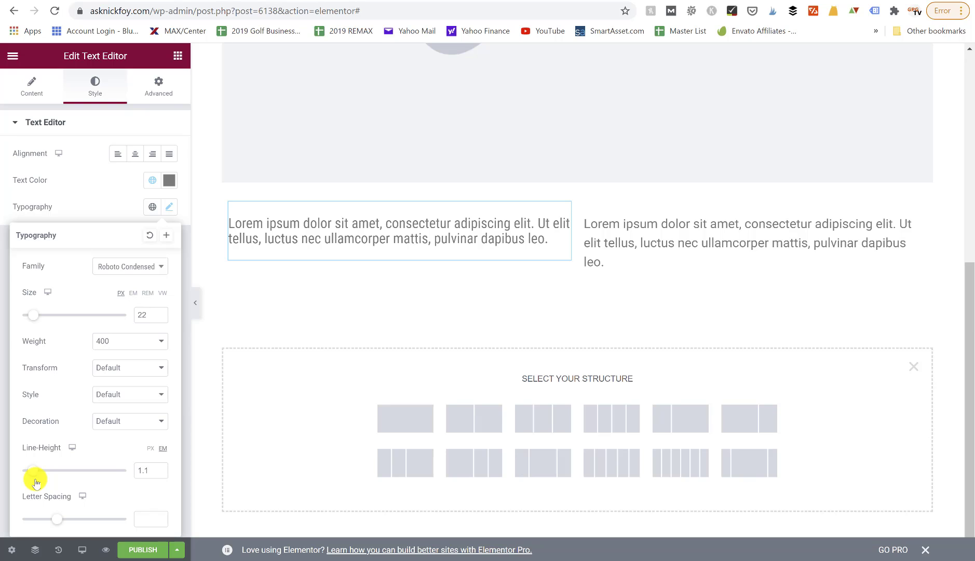
- Set the line height of the left column's text to 1.8 em and try adjusting its letter spacing
drag(36, 478, 43, 484)
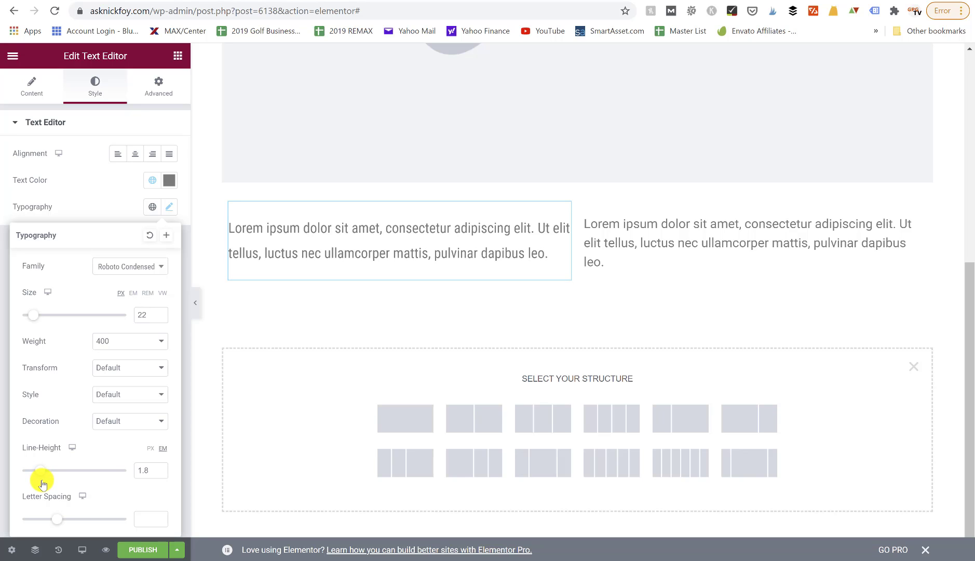
mouse_move(57, 525)
mouse_down()
mouse_move(85, 529)
mouse_move(48, 525)
mouse_move(44, 533)
mouse_move(55, 537)
mouse_move(59, 520)
mouse_up()
- Try a linked margin of up to 44 px around the left column's text and clear it
click(160, 89)
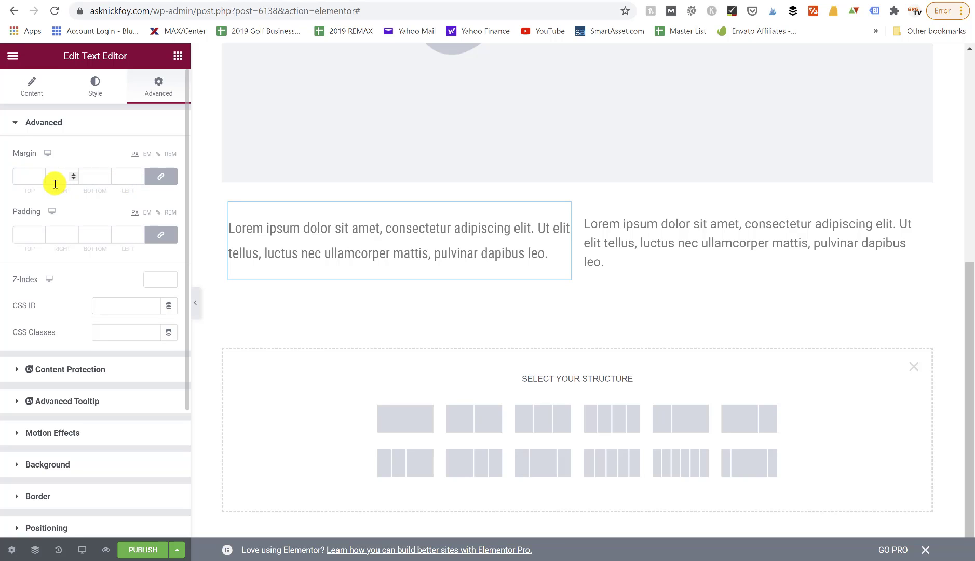
click(41, 176)
text(5)
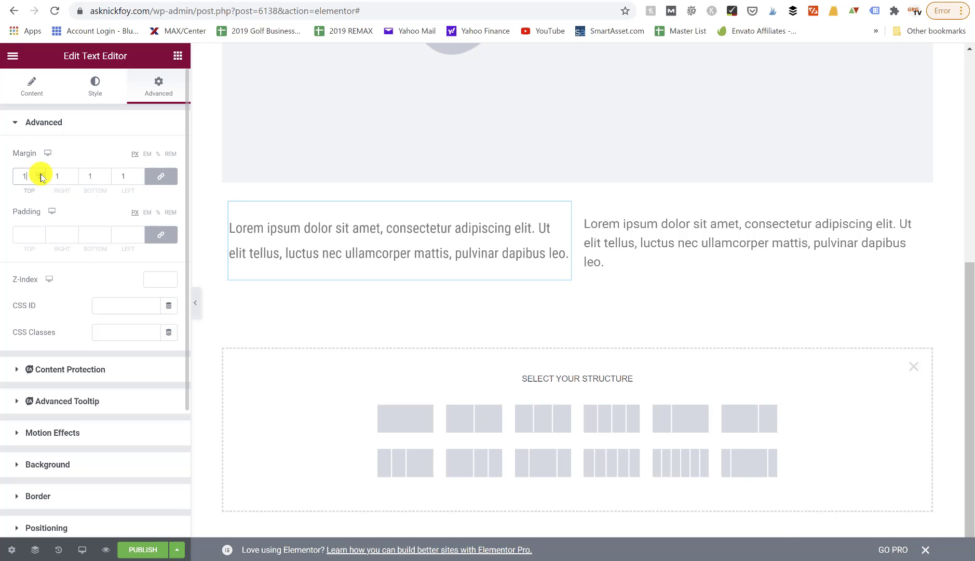
scroll(40, 175, up, 11)
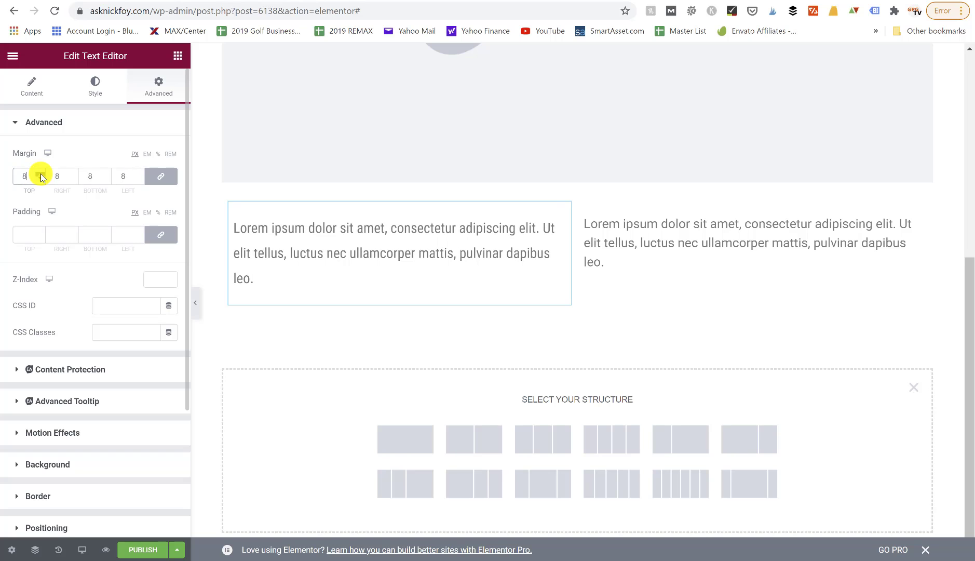
scroll(41, 176, up, 11)
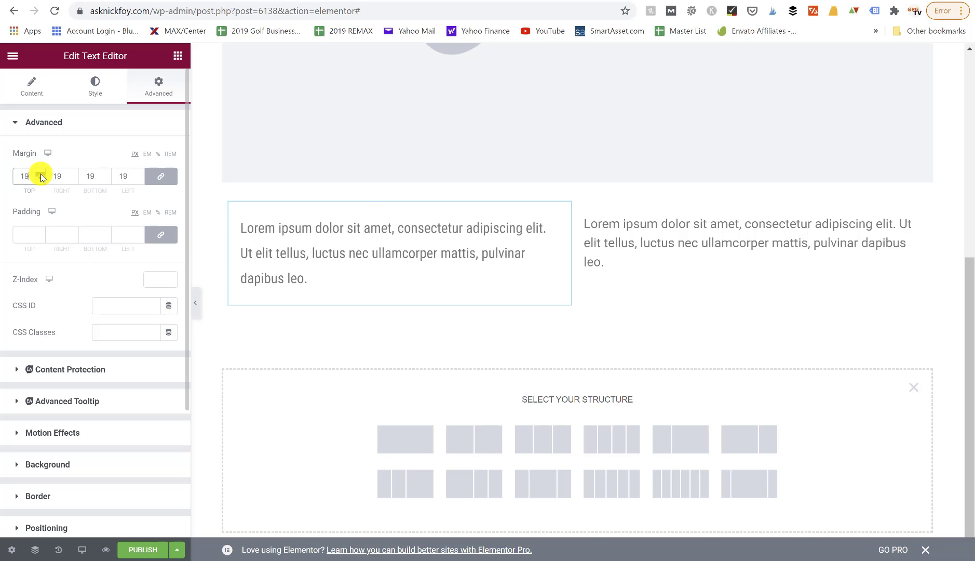
scroll(41, 175, up, 17)
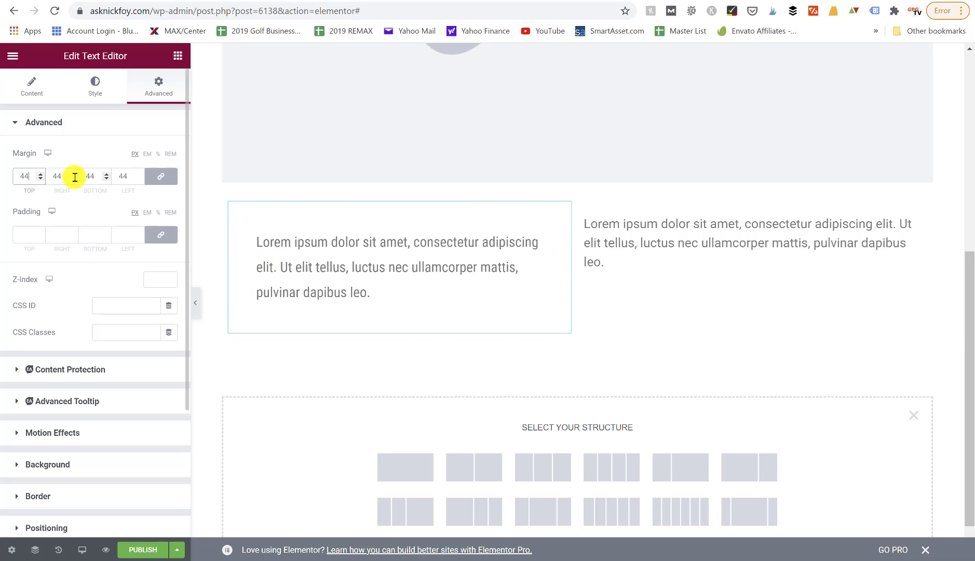
double_click(40, 183)
key(BackSpace)
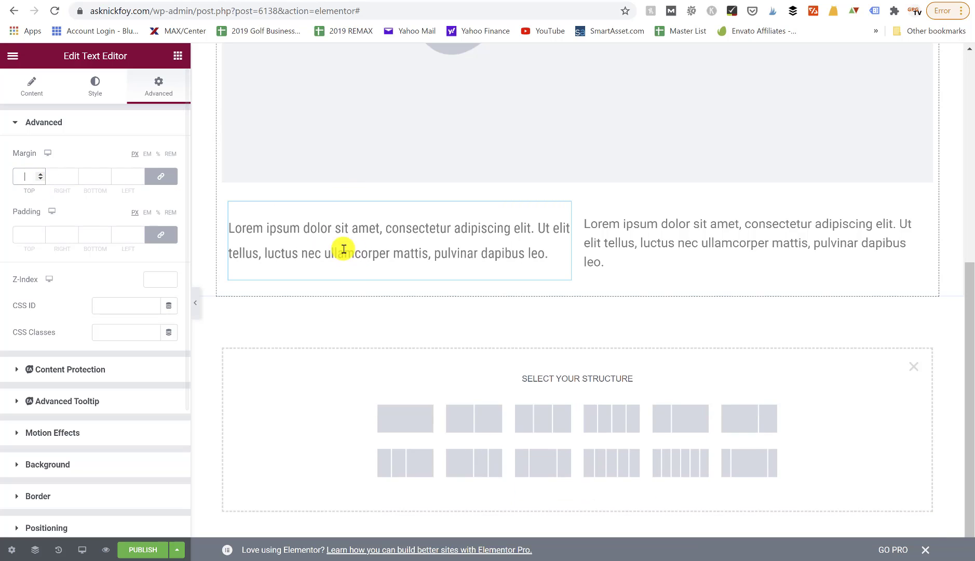
- Unlink the left text's margin values, try a top margin of -1 px and restore it to 0
click(161, 176)
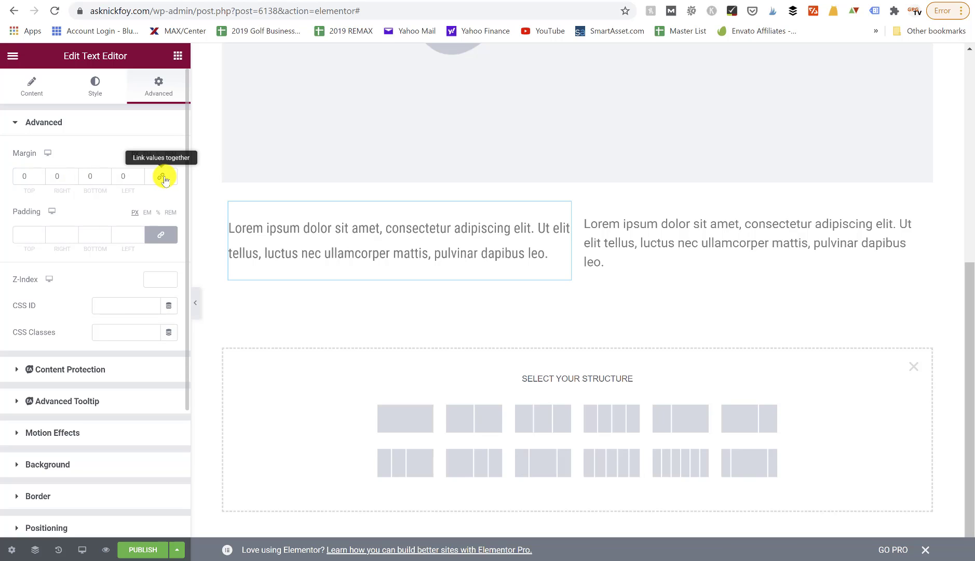
click(39, 179)
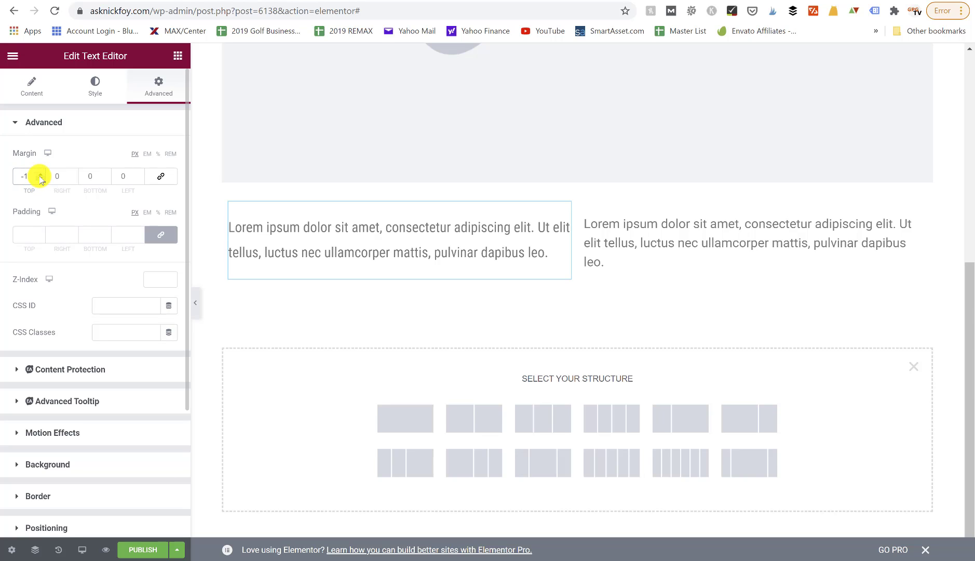
click(40, 174)
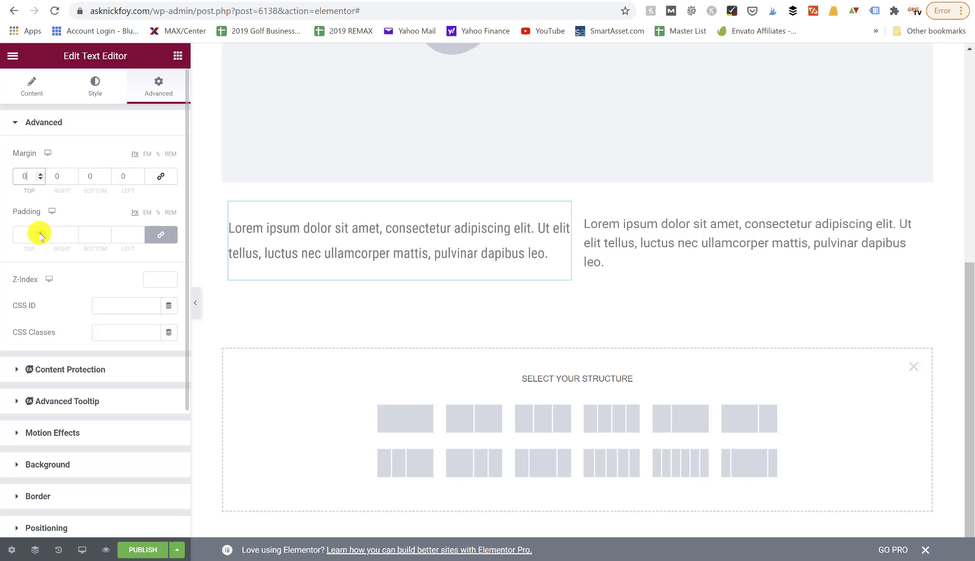
- Unlink the left text's padding values and set only the top padding to 17 px
click(156, 235)
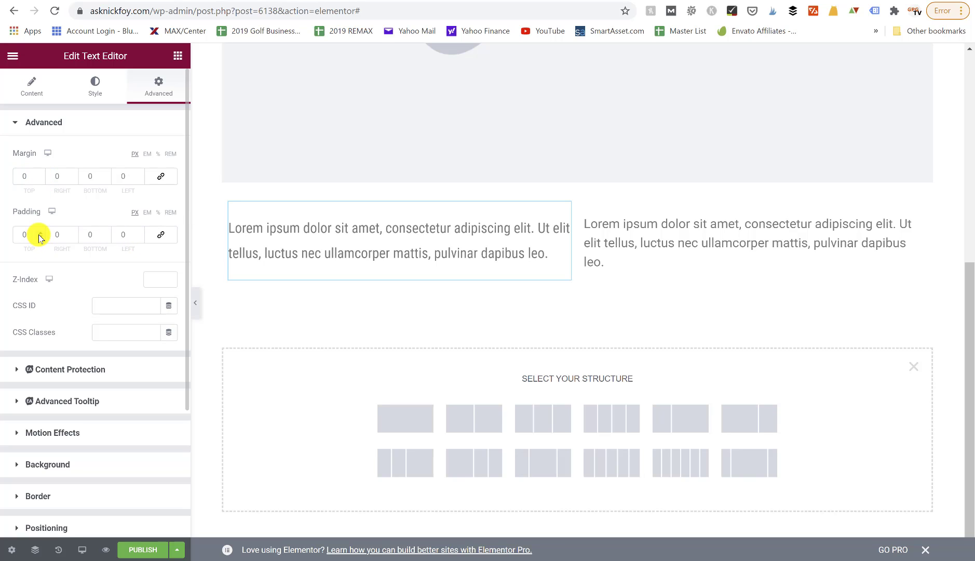
click(38, 232)
click(38, 231)
click(38, 232)
click(38, 232)
click(38, 232)
click(38, 231)
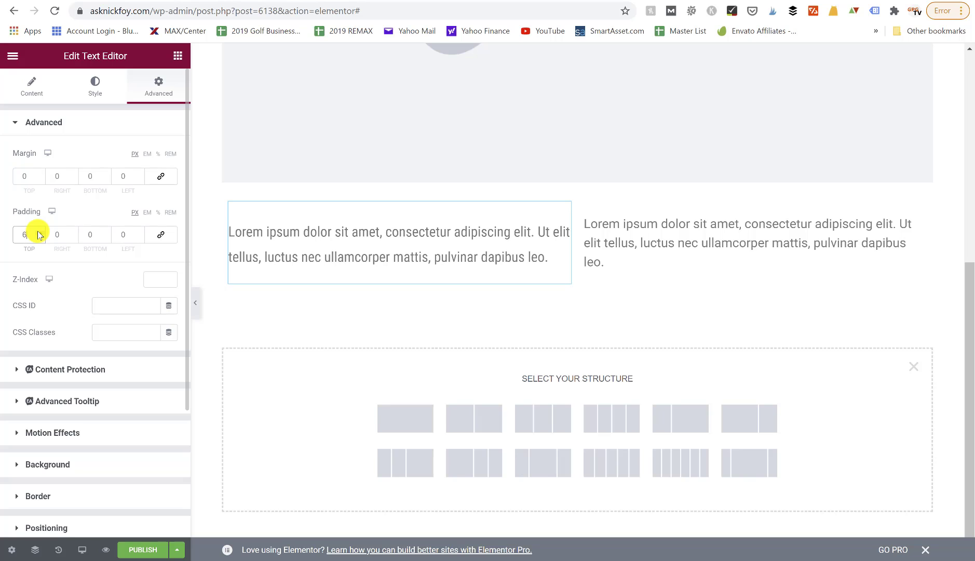
click(38, 232)
click(38, 232)
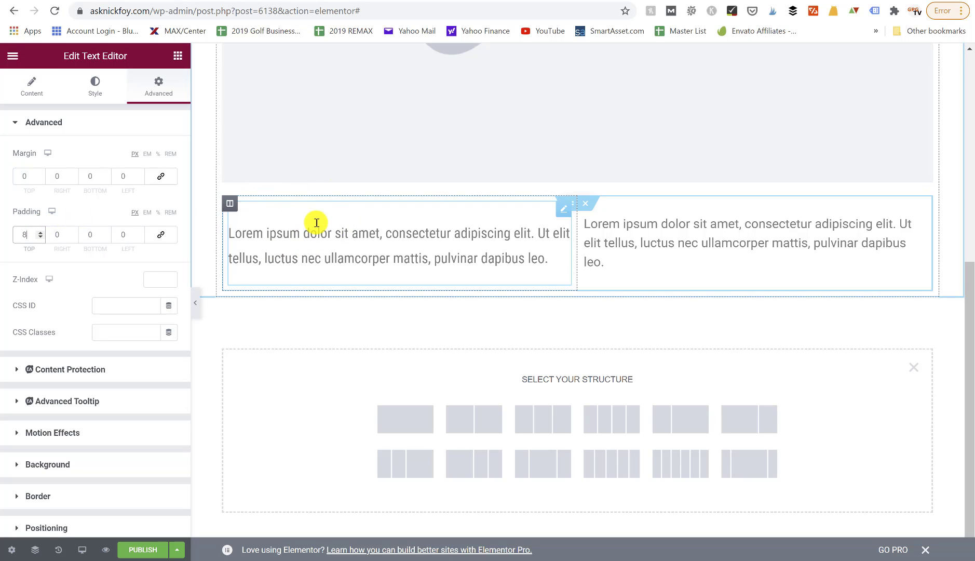
click(40, 231)
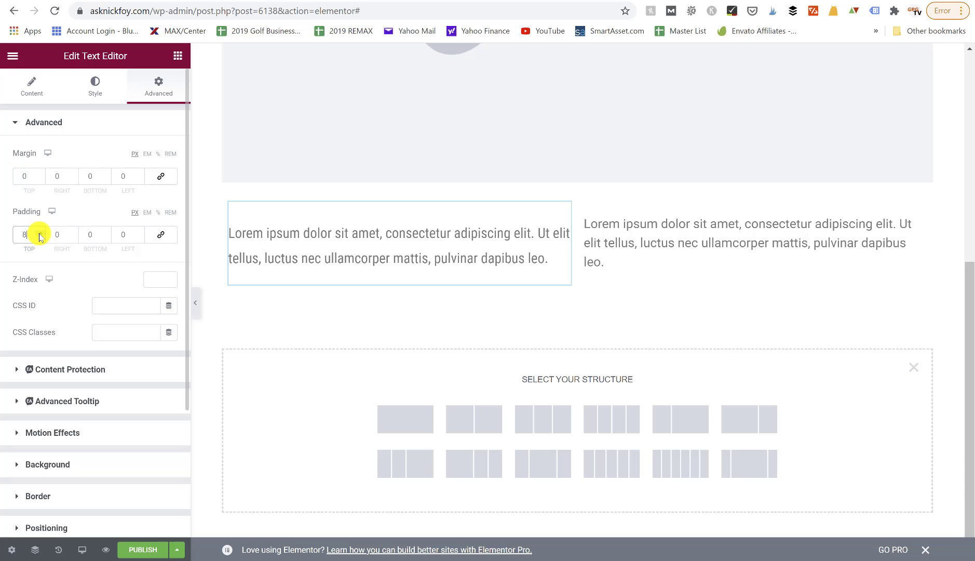
drag(40, 232, 40, 232)
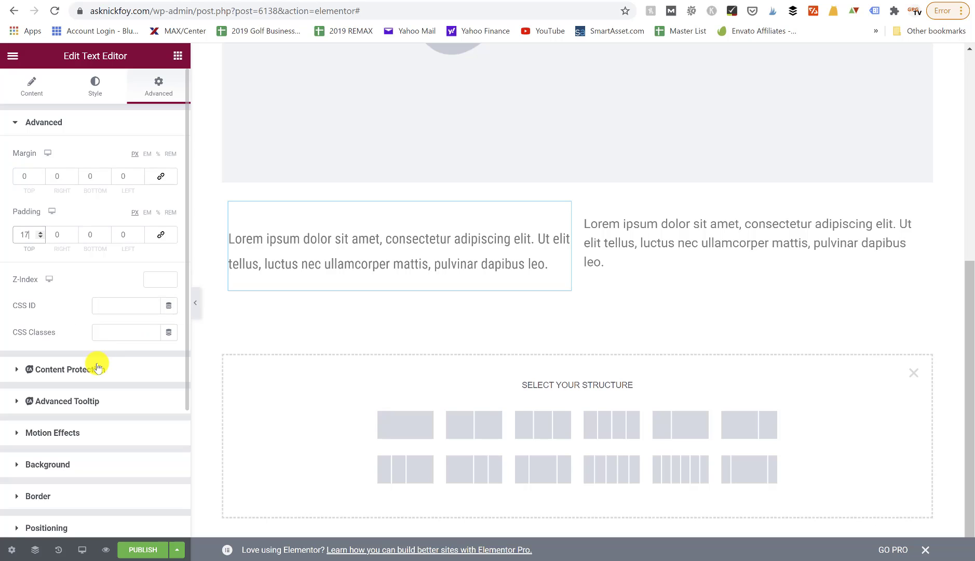
- Give the left column's text the Slide In Left entrance animation
scroll(95, 365, down, 3)
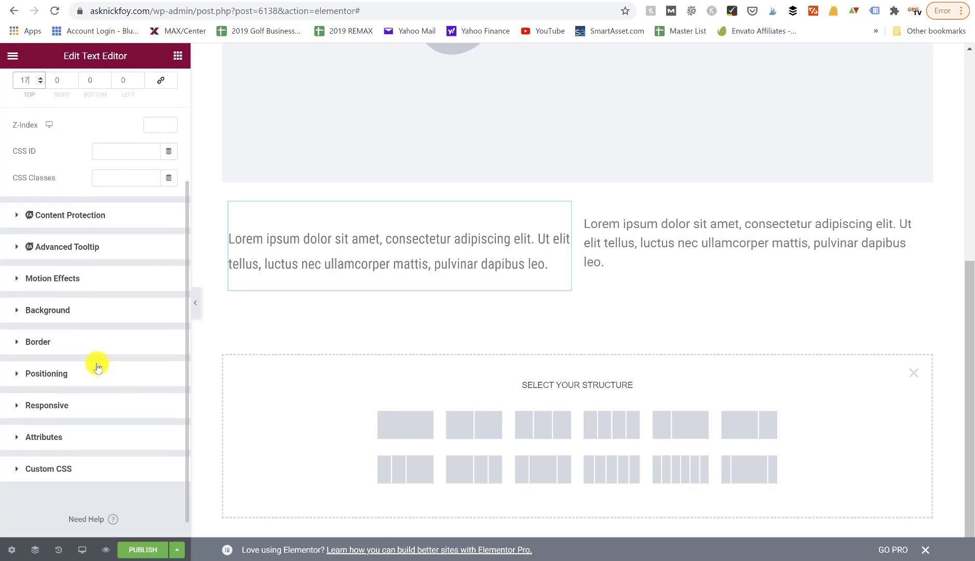
click(67, 276)
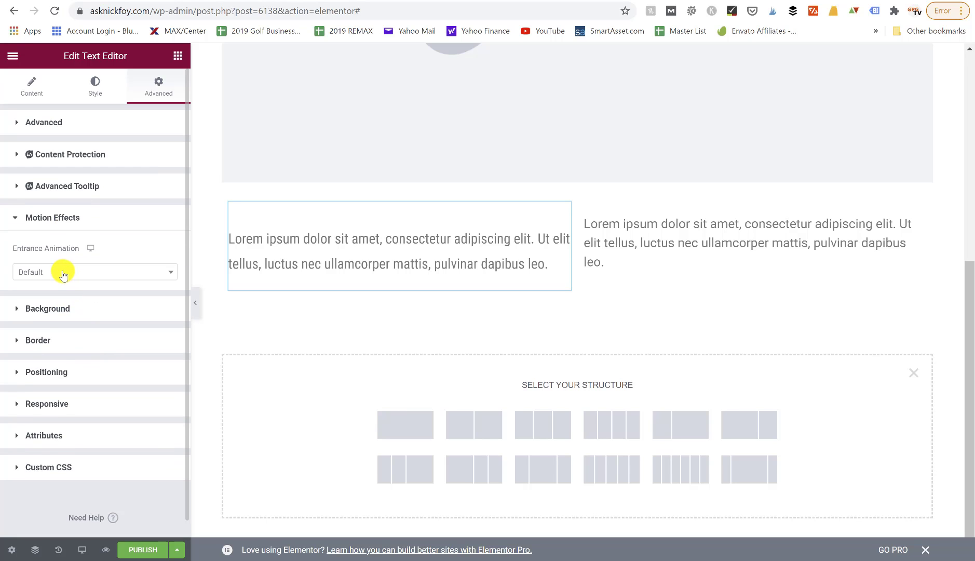
click(127, 272)
scroll(94, 370, down, 5)
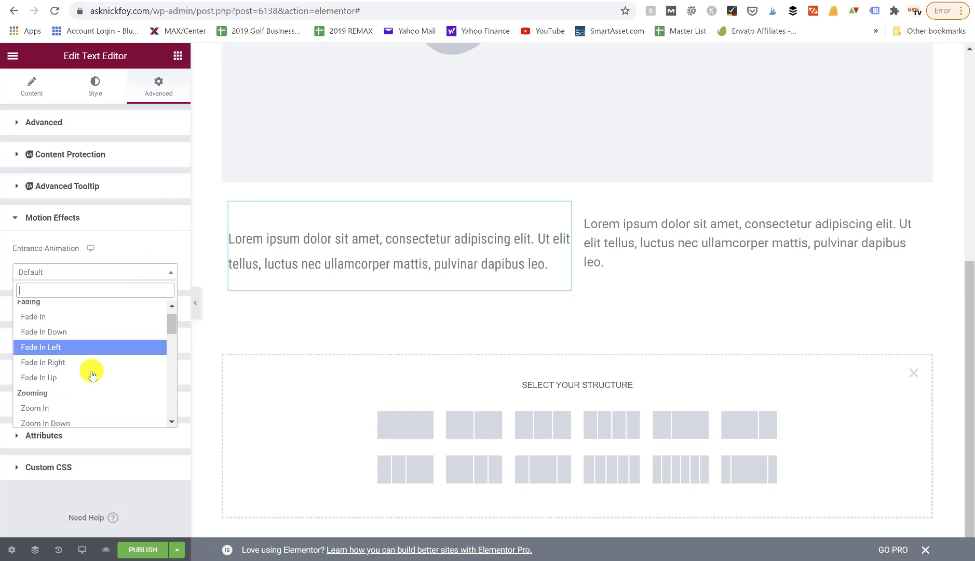
scroll(92, 374, down, 2)
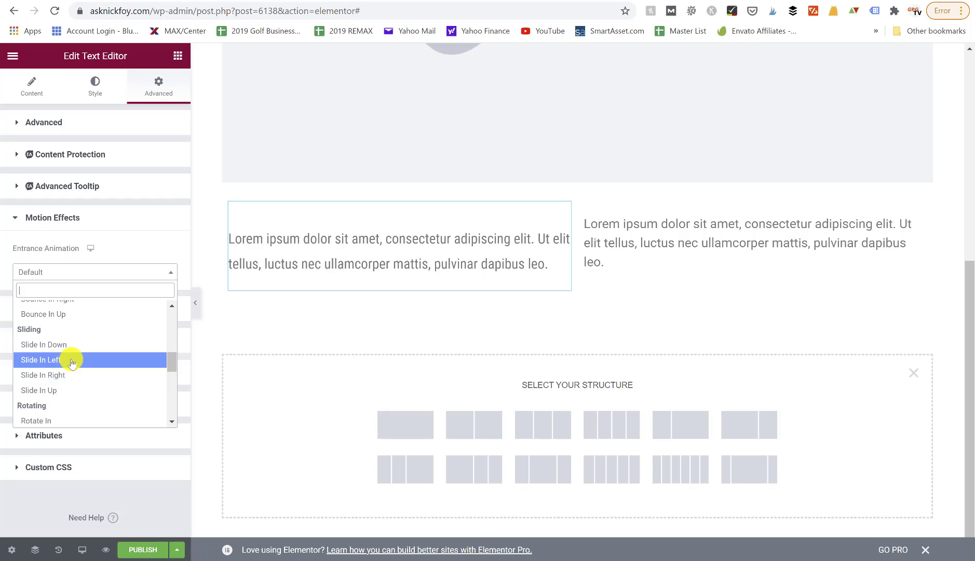
click(71, 362)
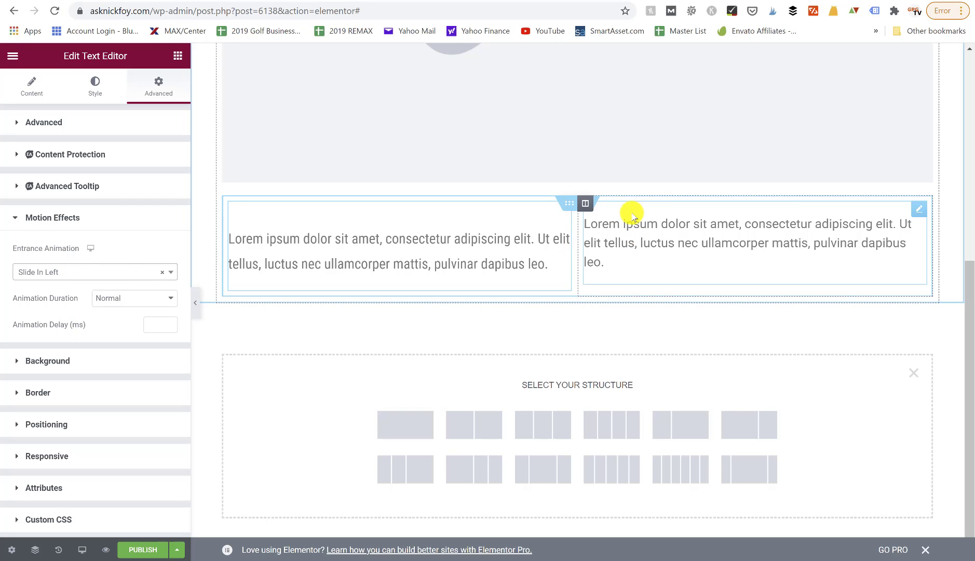
- Apply the Slide In Left entrance animation to the right column's text
click(918, 209)
click(167, 86)
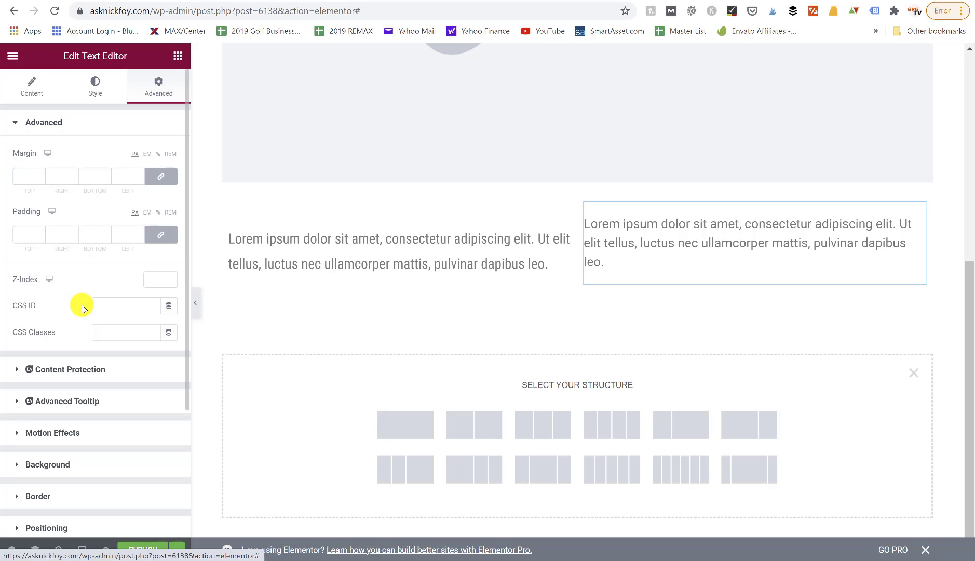
scroll(78, 260, down, 3)
click(52, 268)
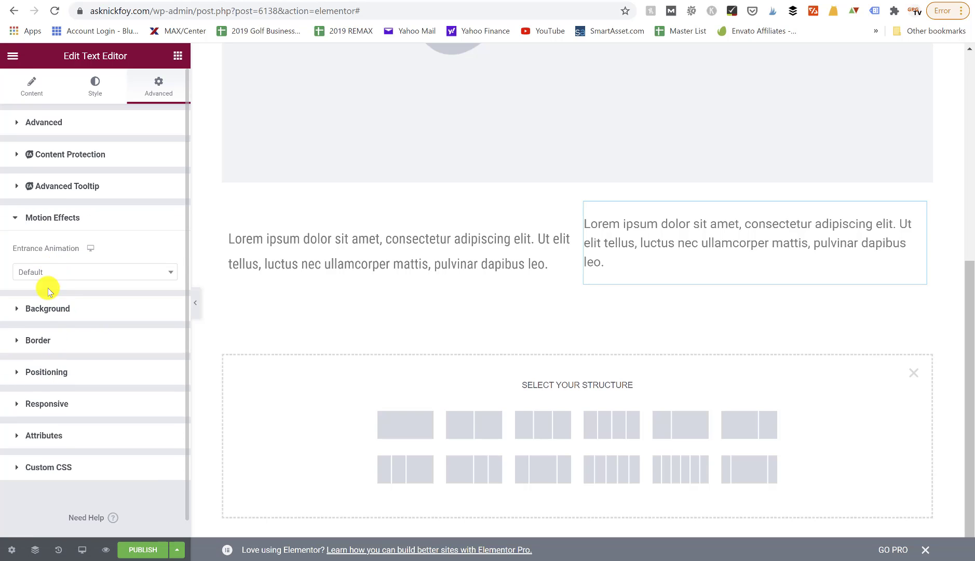
click(48, 271)
scroll(48, 374, down, 5)
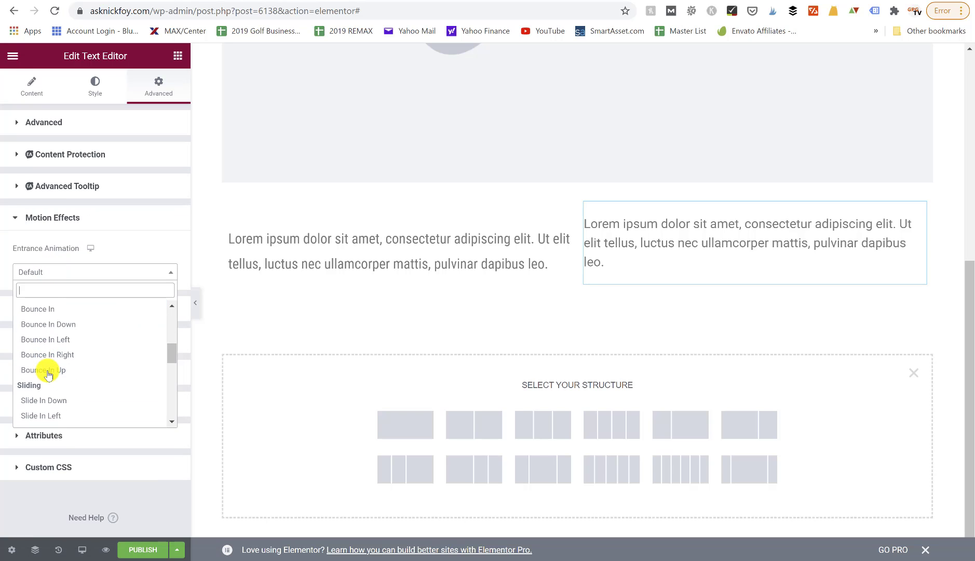
click(51, 399)
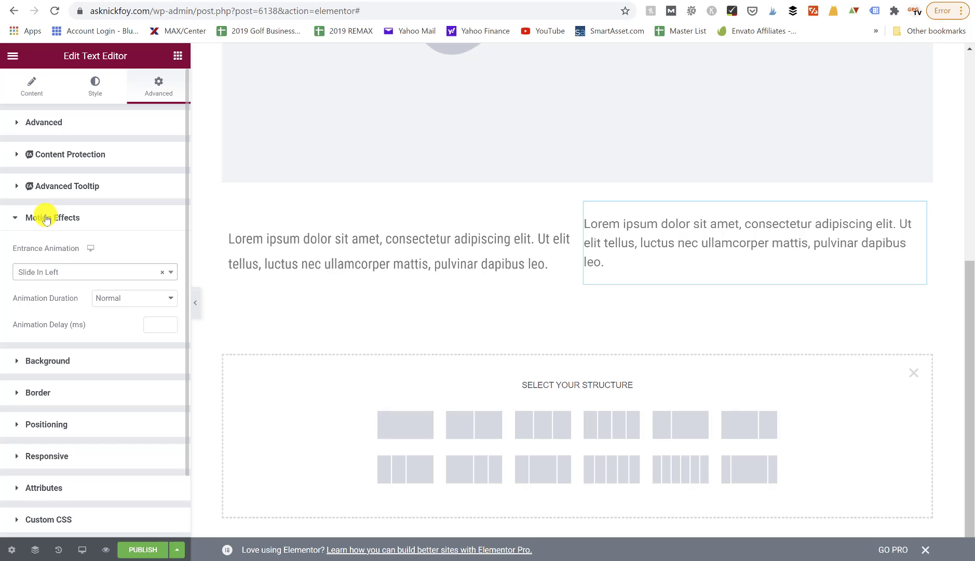
- Look through the right text's positioning, responsive visibility, content and style settings, check the left text's spacing settings and return to the widget list
scroll(37, 394, down, 2)
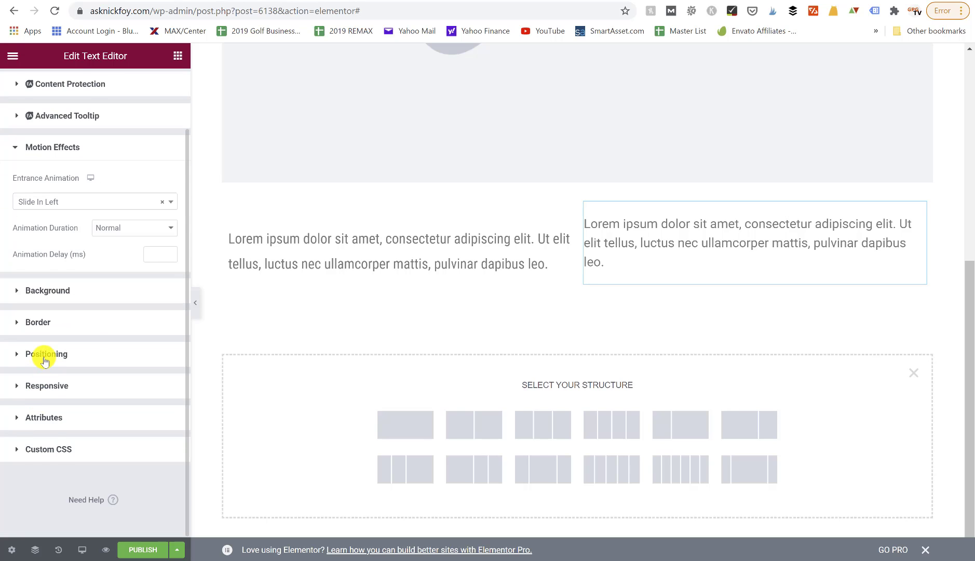
click(44, 358)
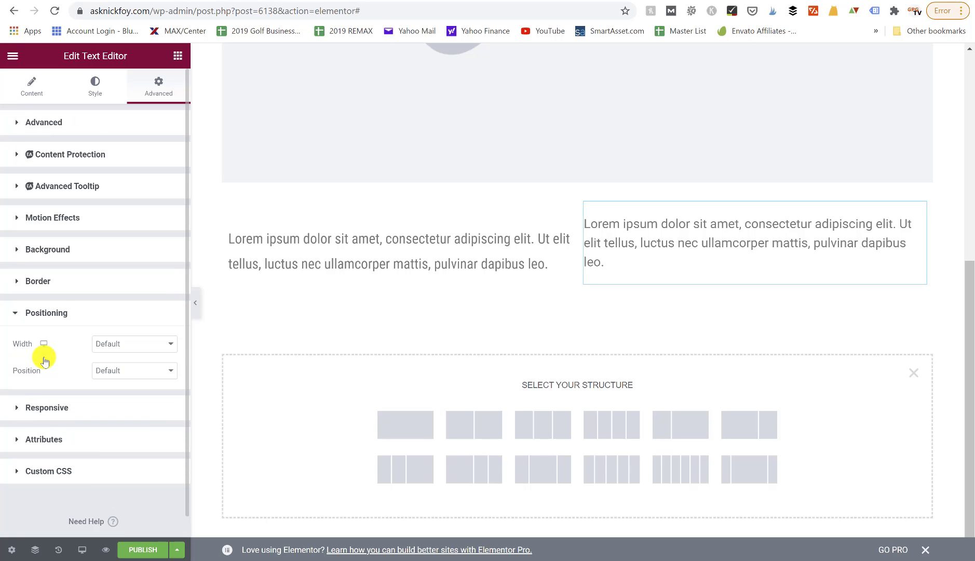
click(45, 410)
scroll(46, 417, down, 2)
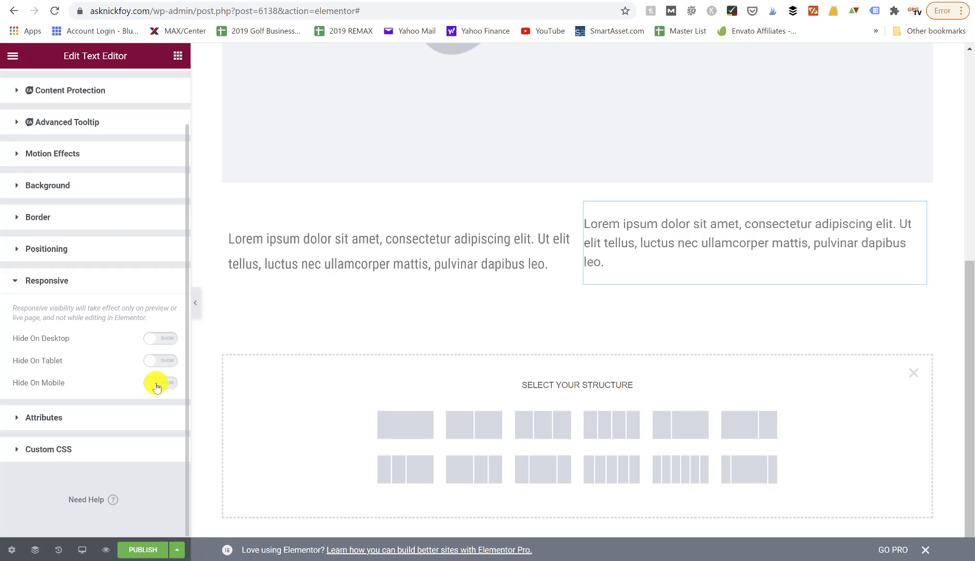
click(58, 281)
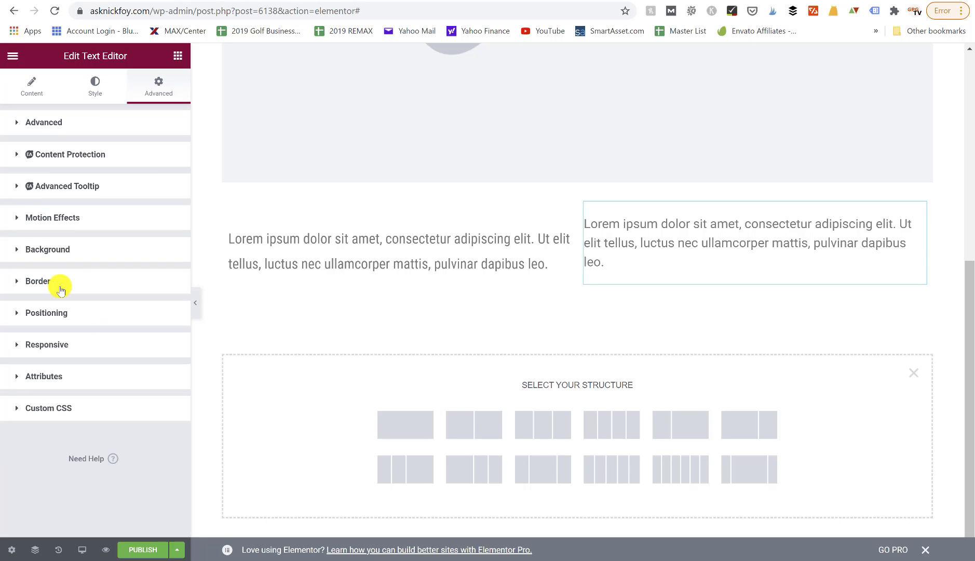
click(33, 83)
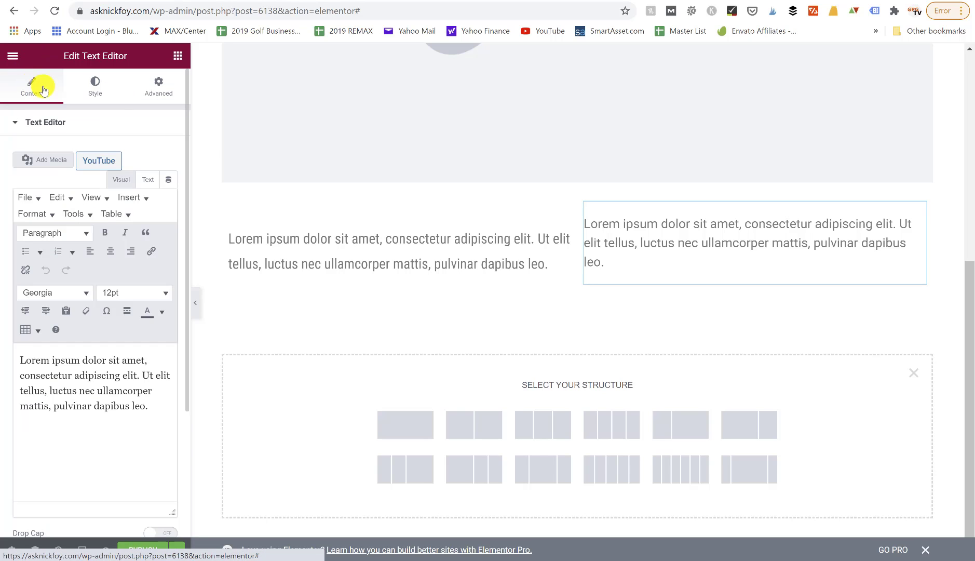
click(91, 86)
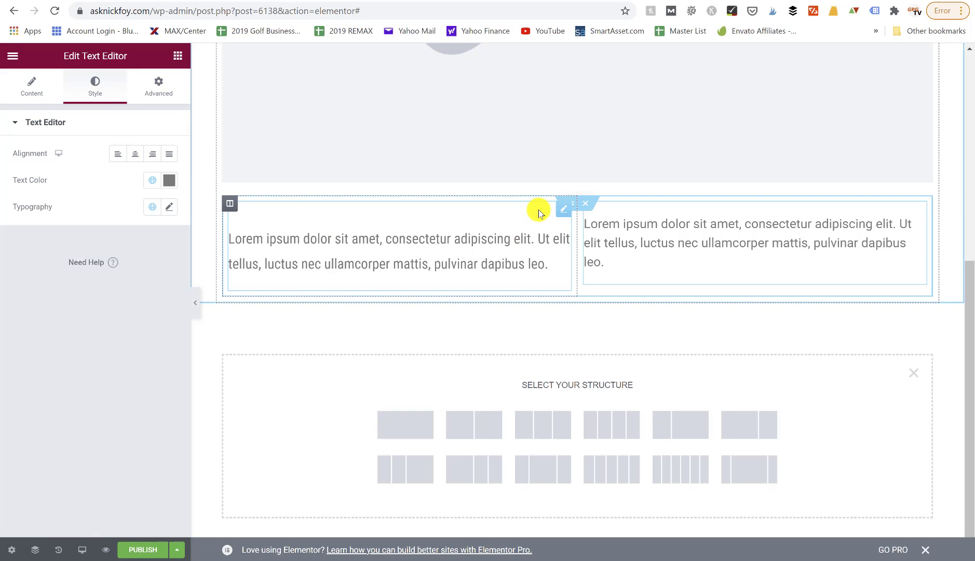
click(564, 213)
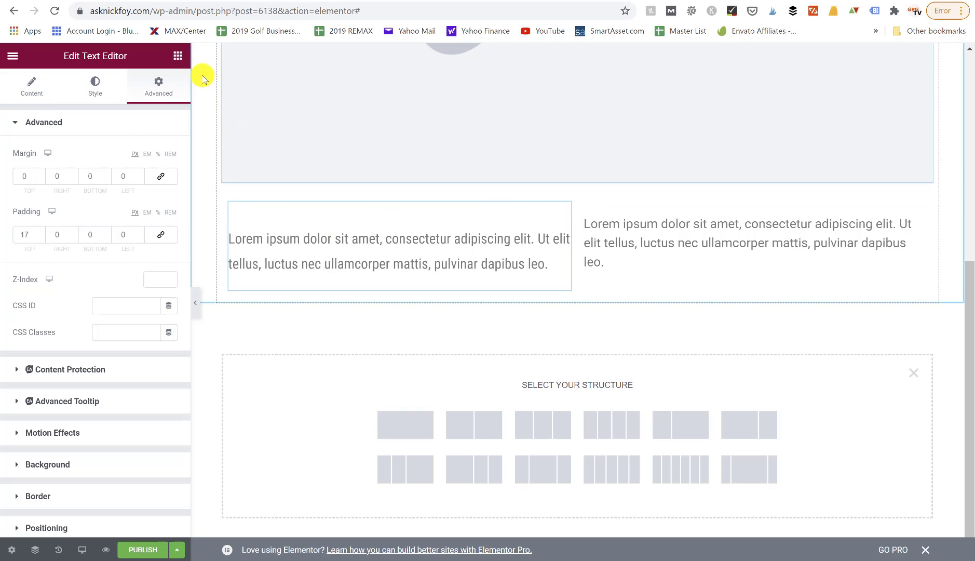
click(185, 59)
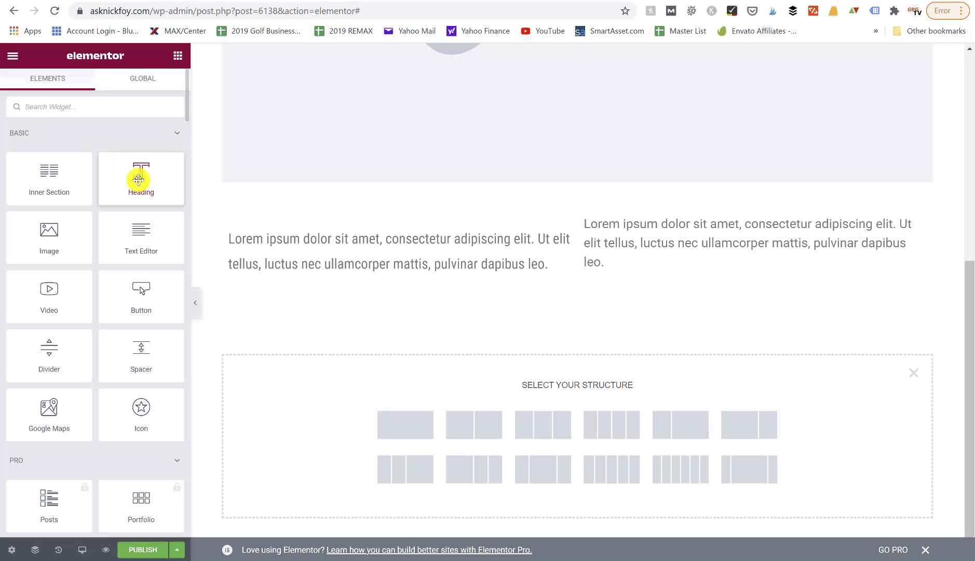
- Replace the page heading's text with "Subdivision Name" and check its size and HTML tag options
scroll(352, 210, up, 8)
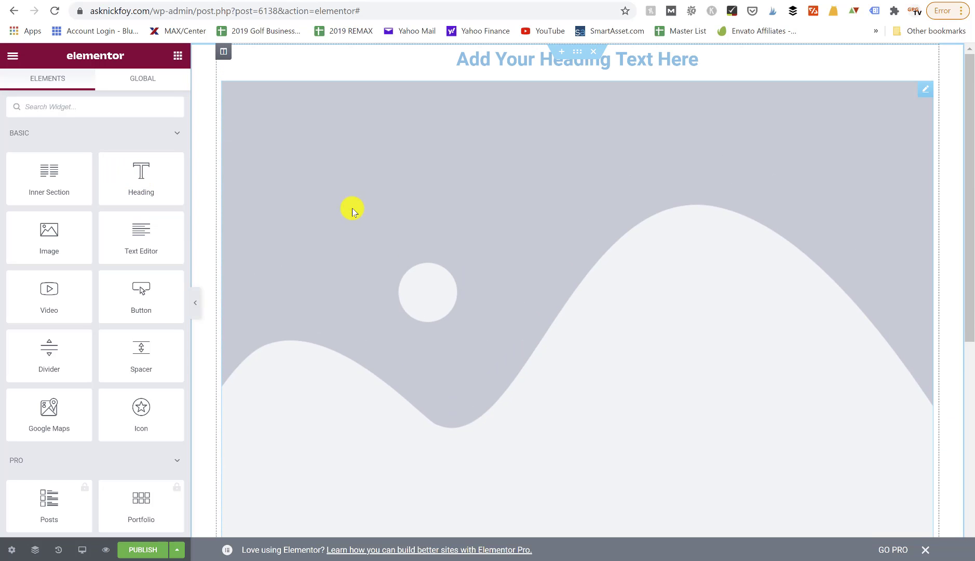
click(485, 60)
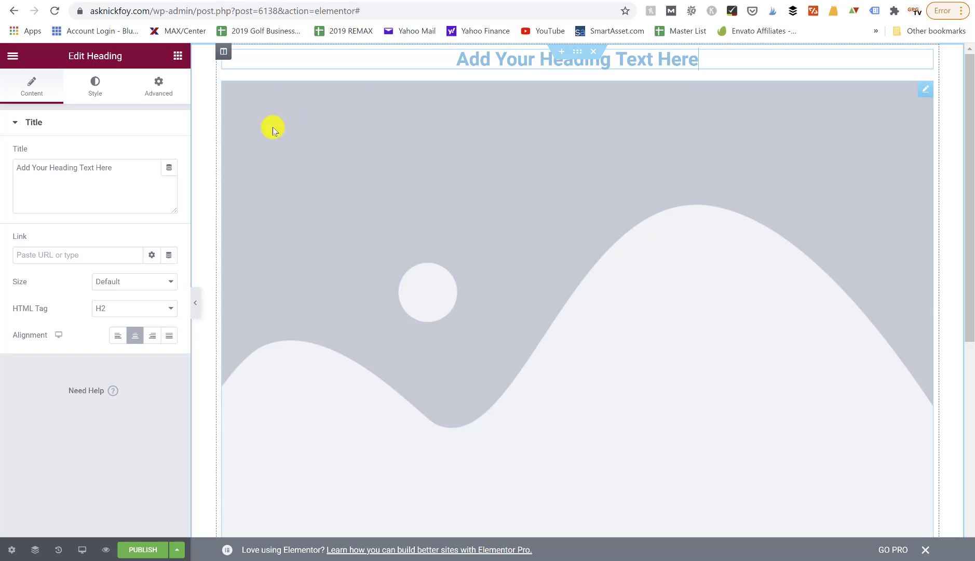
click(144, 164)
key(ctrl+a)
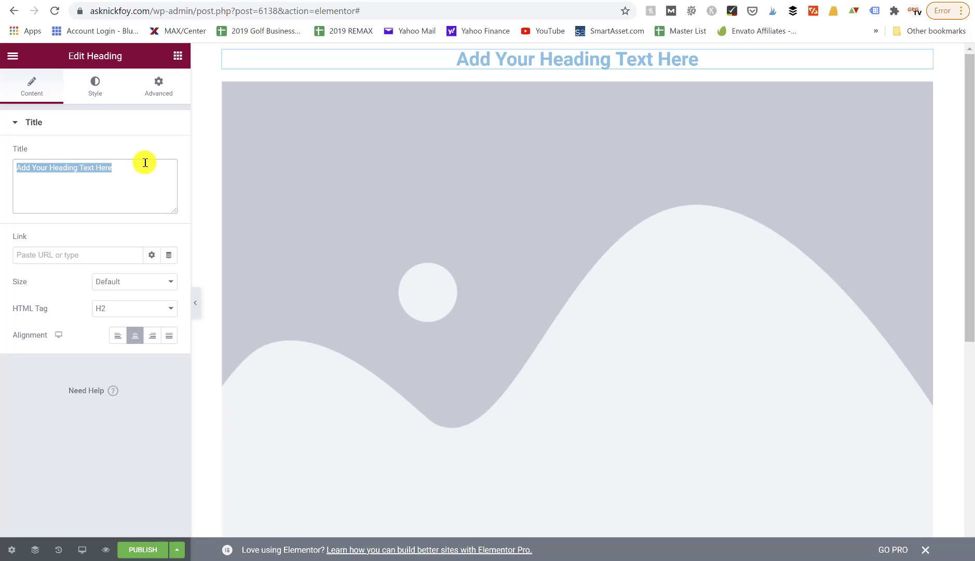
text(Subdivision Name)
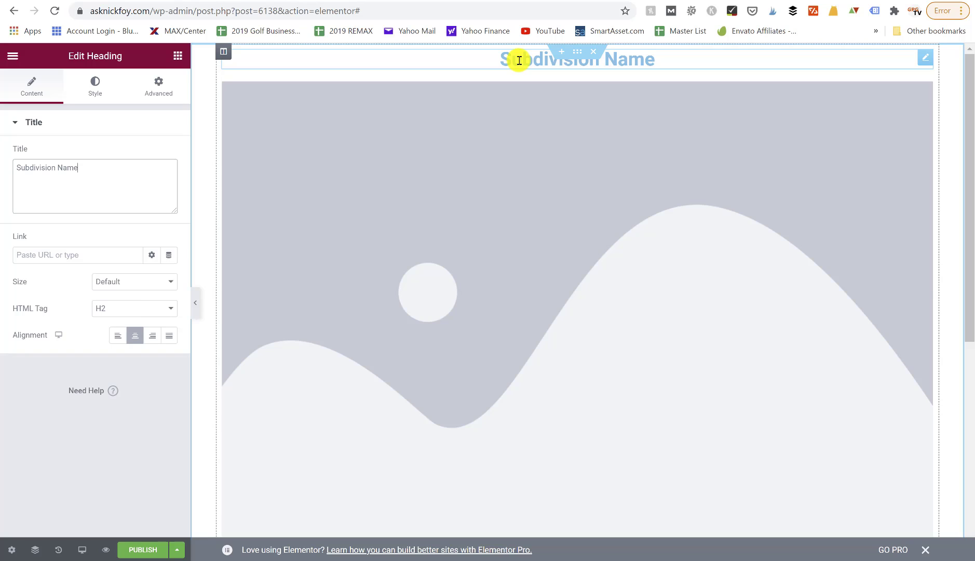
click(108, 283)
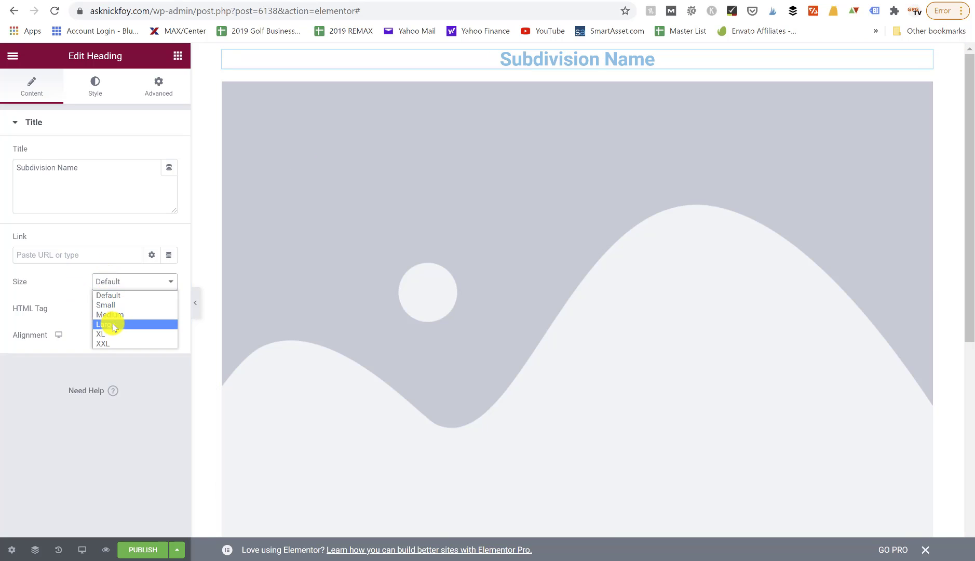
click(120, 289)
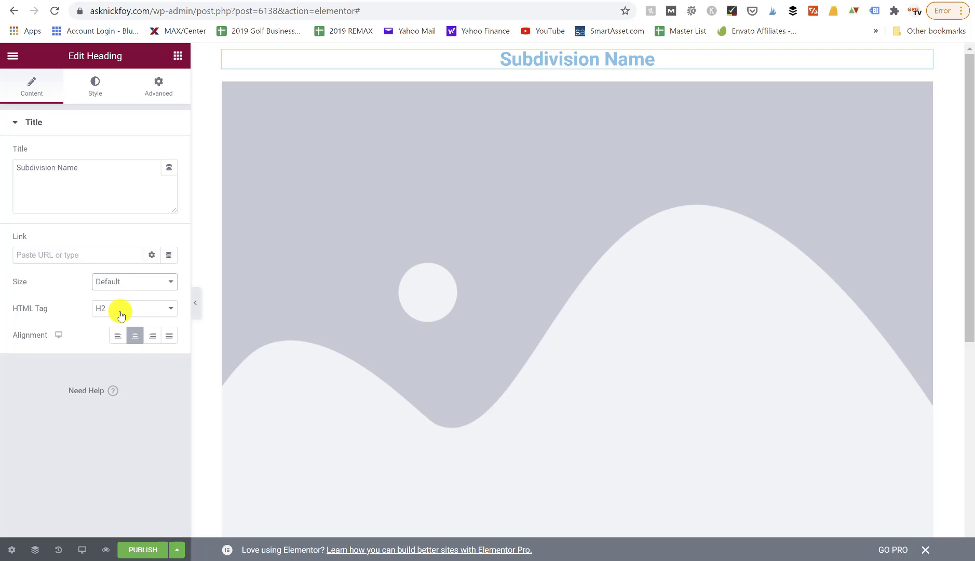
click(120, 313)
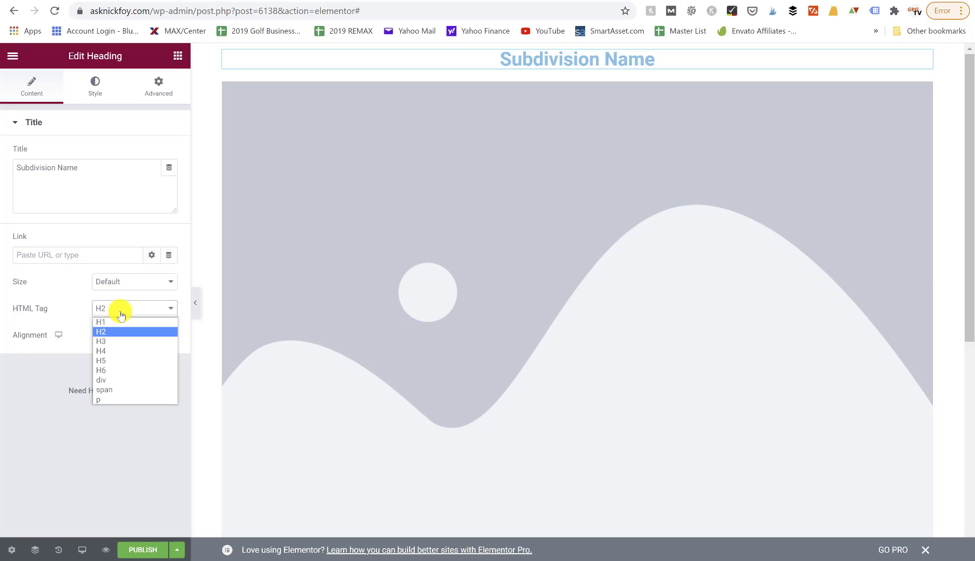
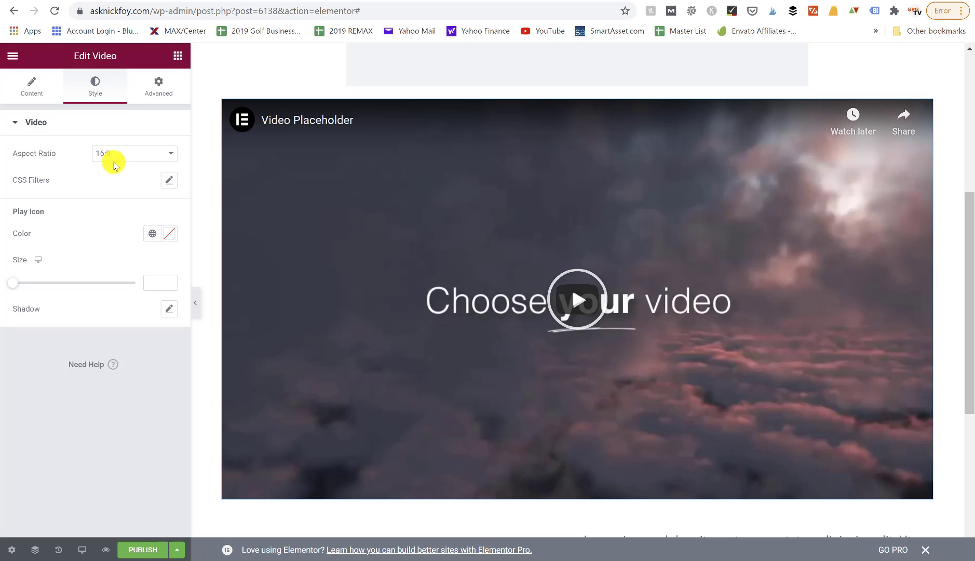
- Check the video's aspect ratio options and set its play icon size to 298
click(117, 156)
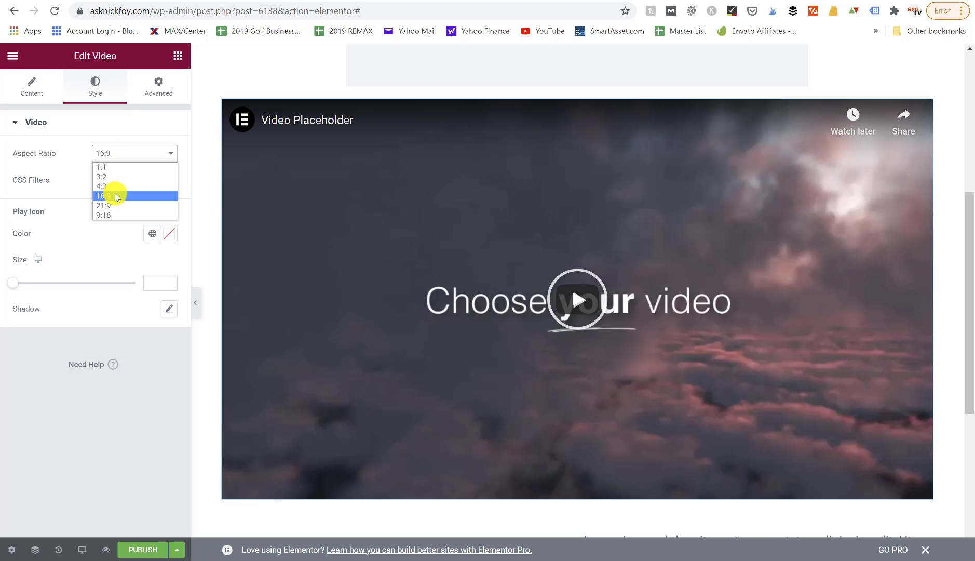
click(120, 159)
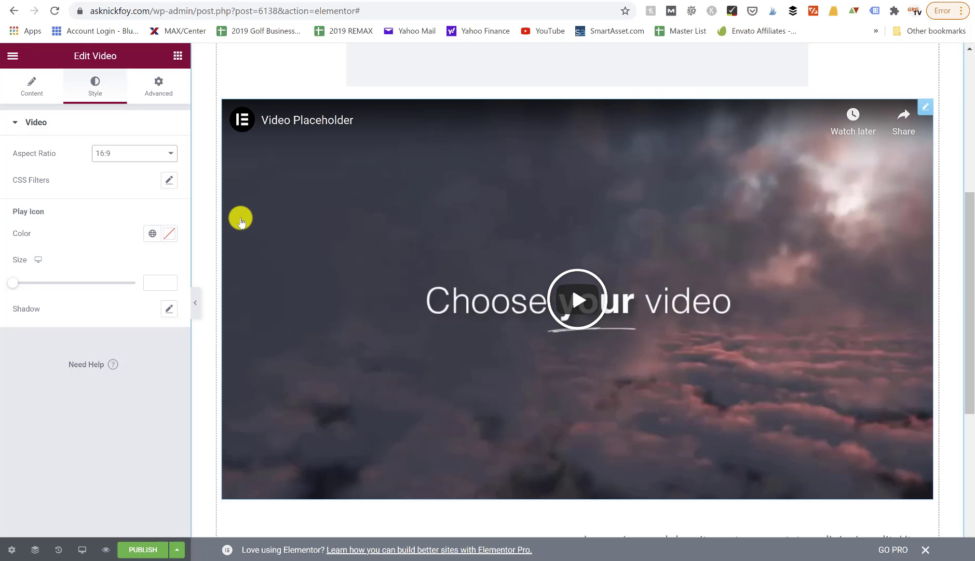
drag(13, 286, 135, 282)
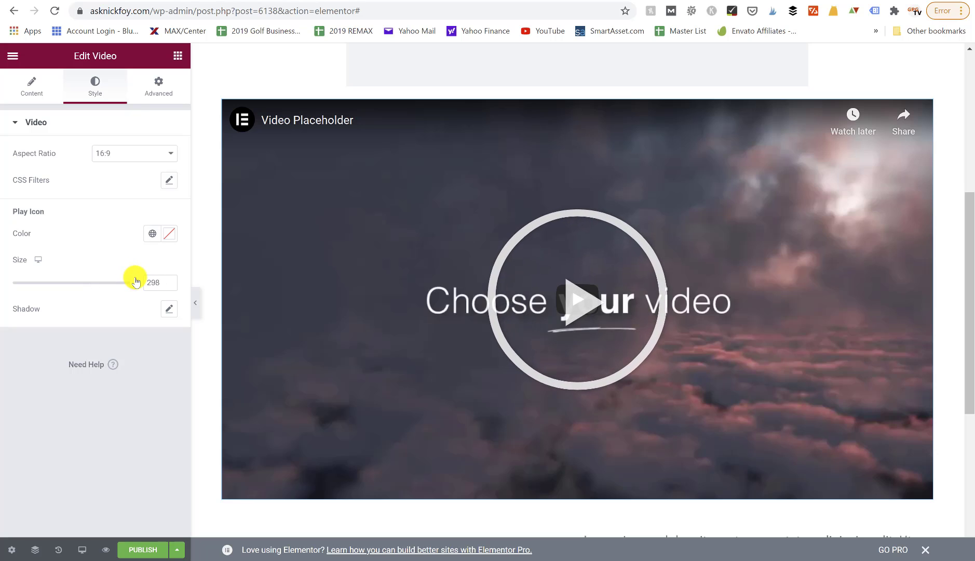
- Look through the video's advanced settings, including its responsive visibility options
click(159, 88)
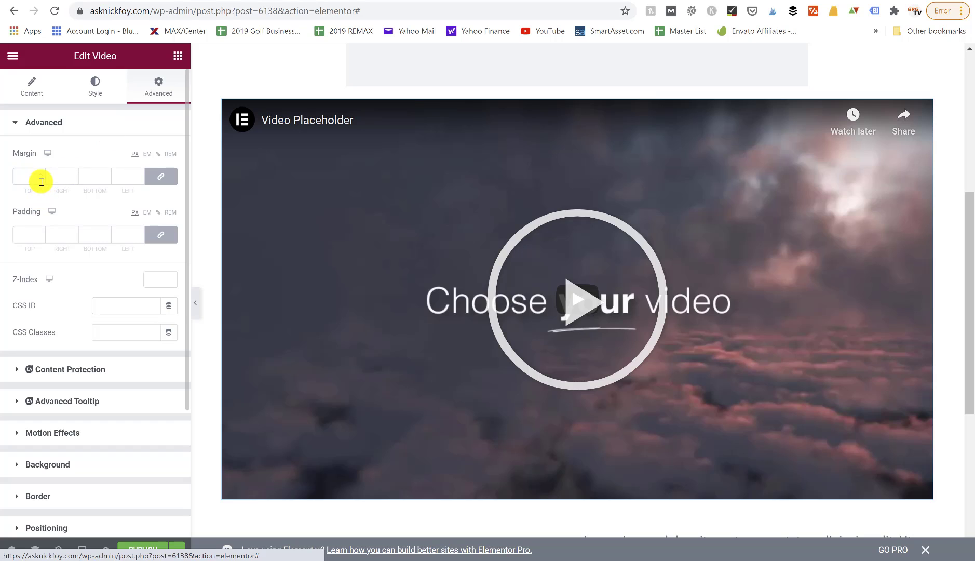
scroll(39, 237, down, 2)
scroll(40, 238, down, 2)
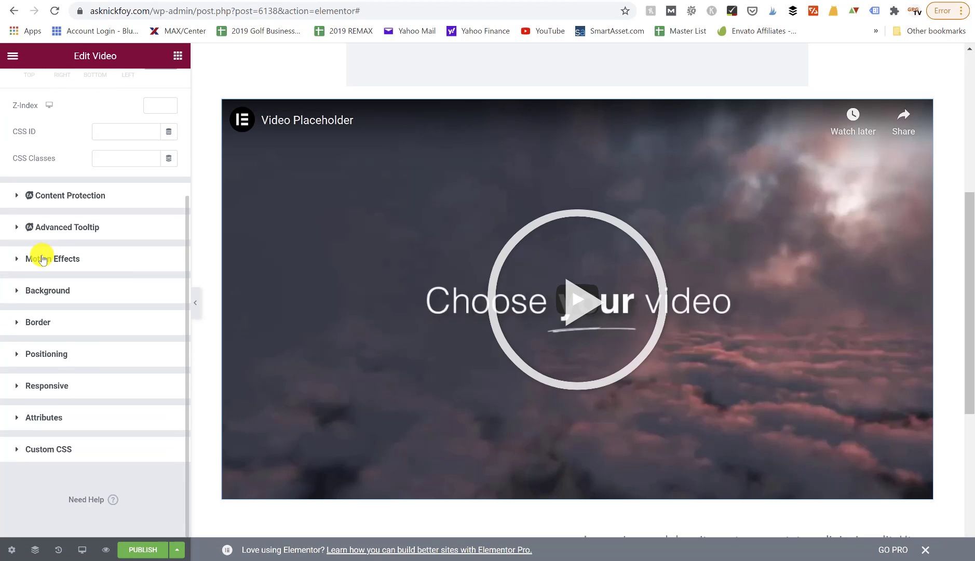
click(48, 387)
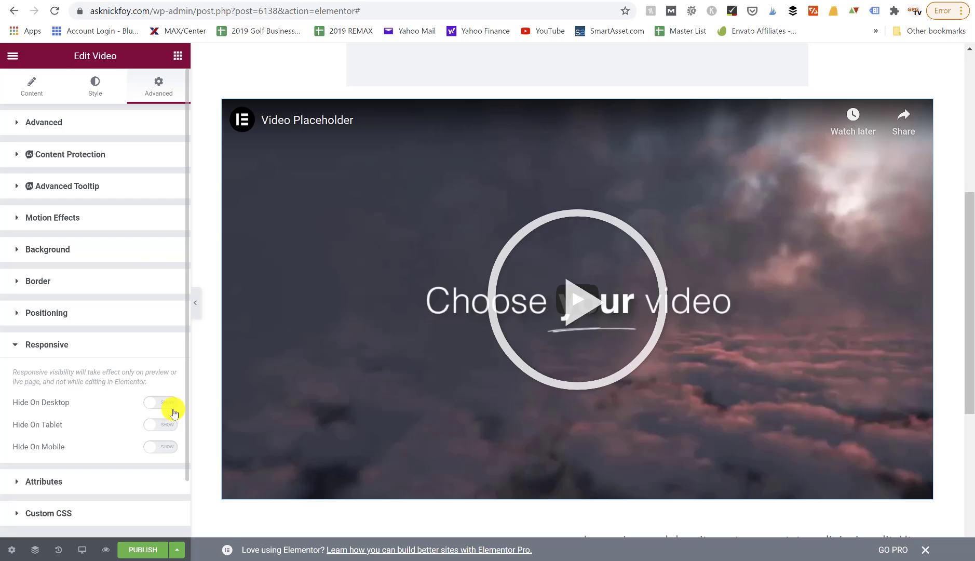
- Add a Button widget to the page and place it beneath the left column's text
click(178, 57)
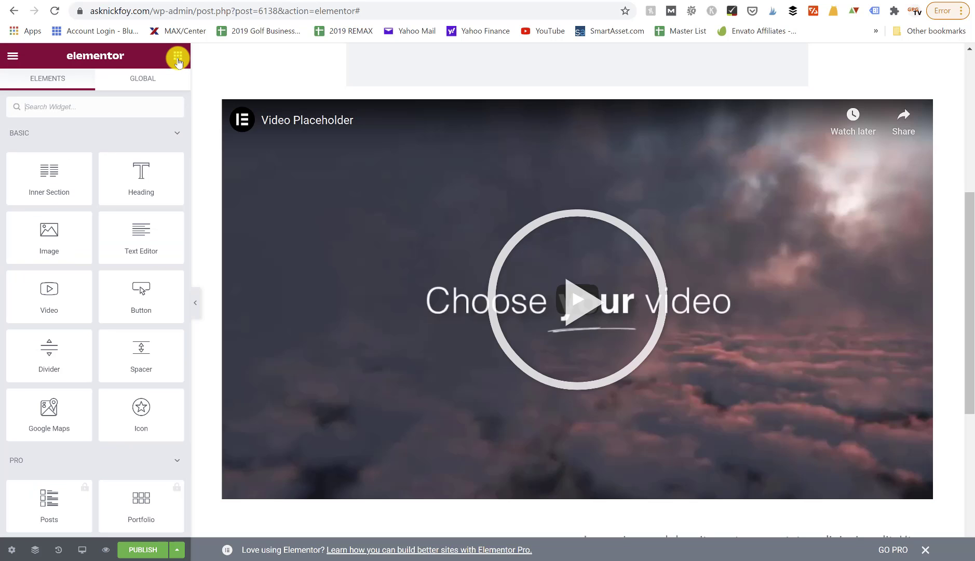
drag(141, 309, 459, 461)
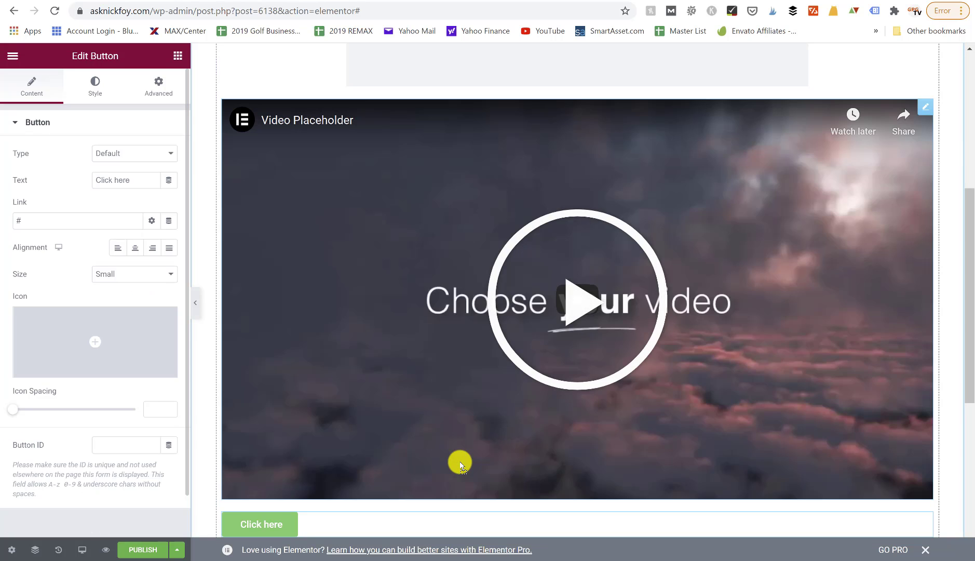
scroll(460, 463, down, 3)
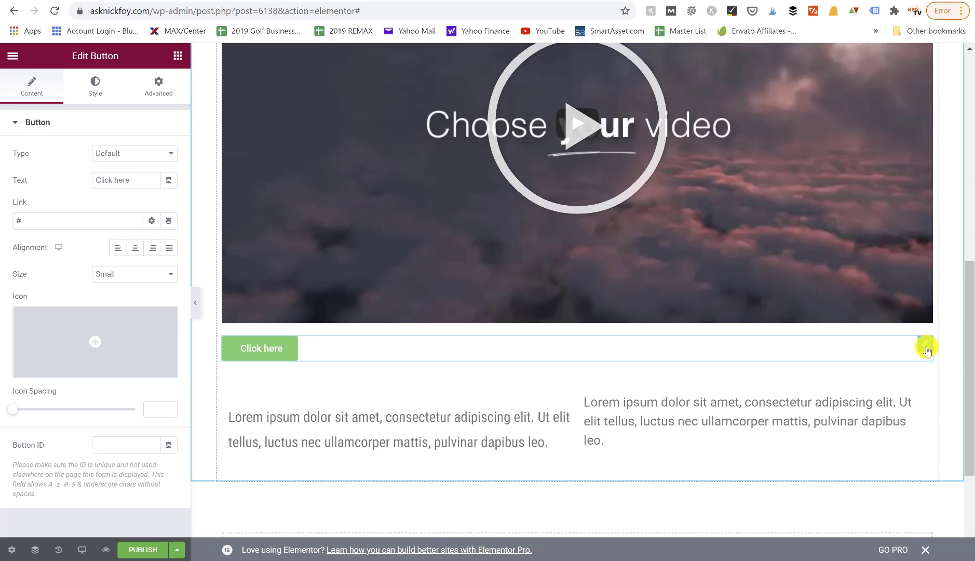
drag(926, 349, 460, 421)
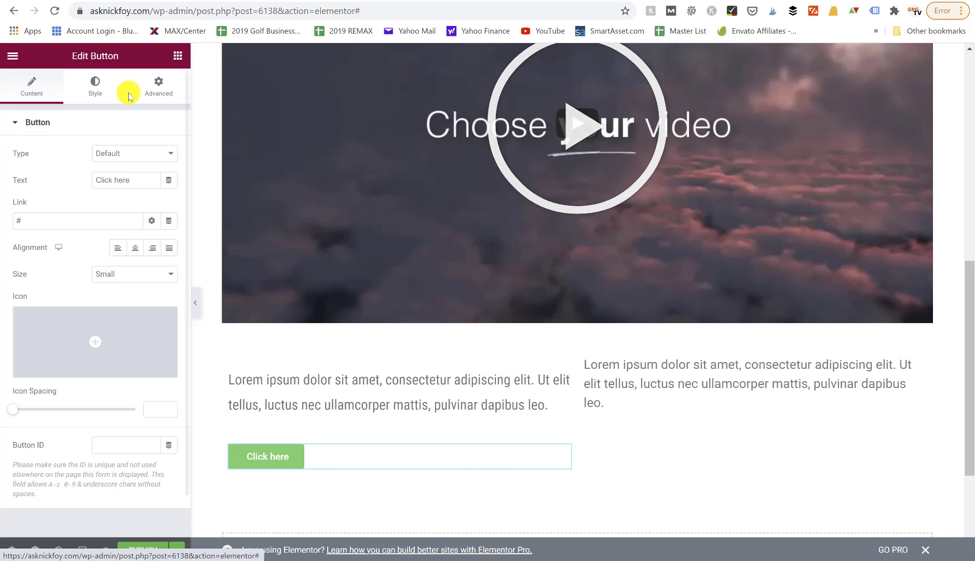
- Try the Info, Success and Warning types on the button, and set its type to Danger
click(133, 153)
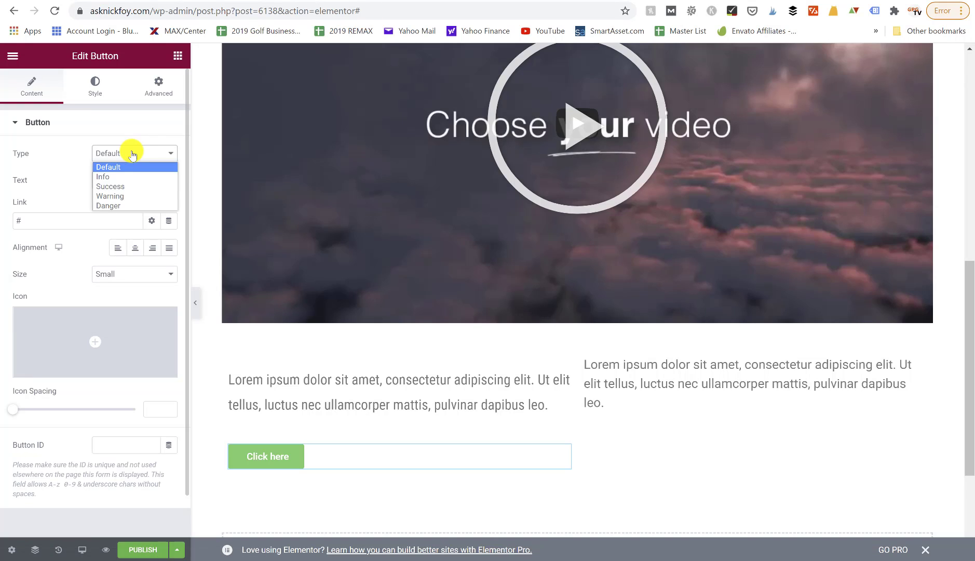
click(119, 177)
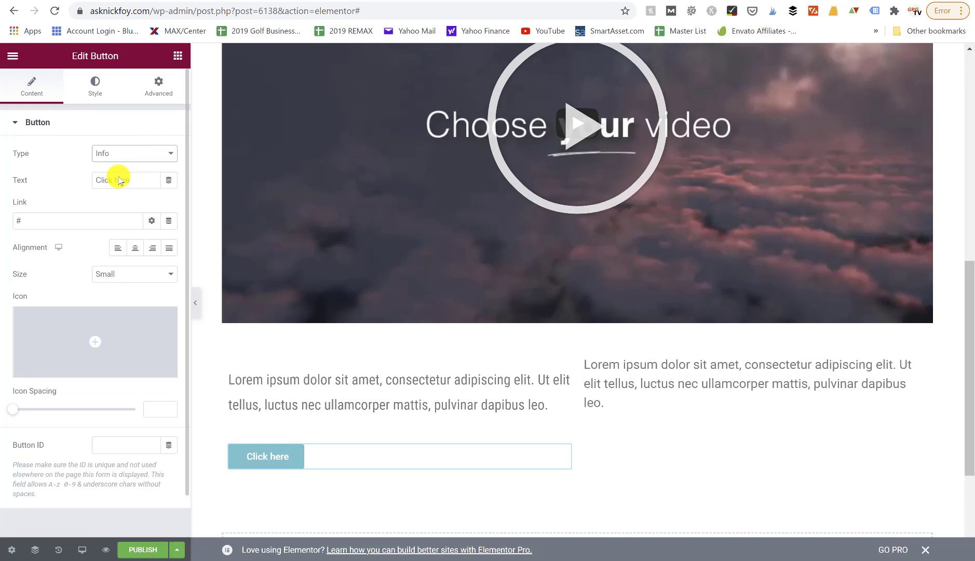
click(169, 157)
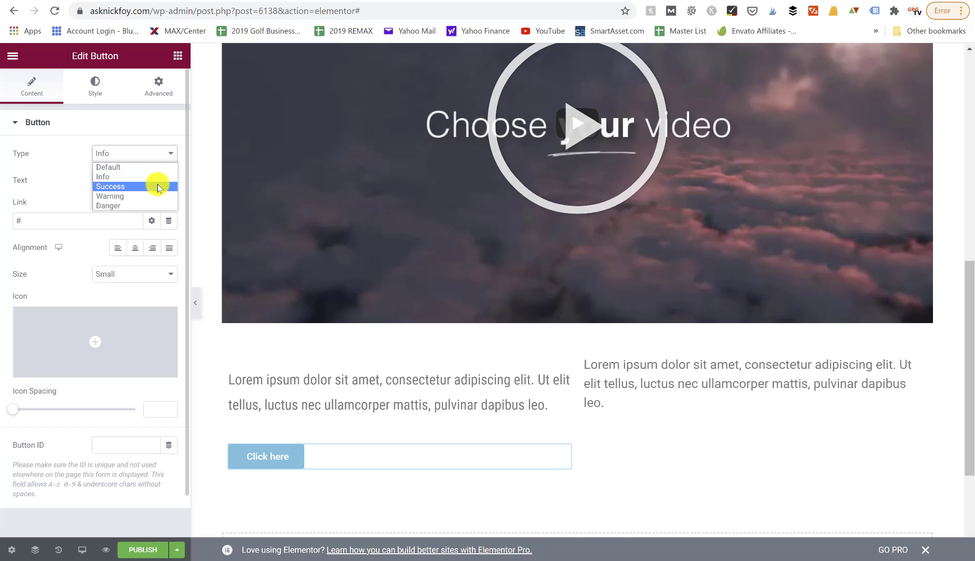
key(Escape)
click(158, 183)
click(171, 154)
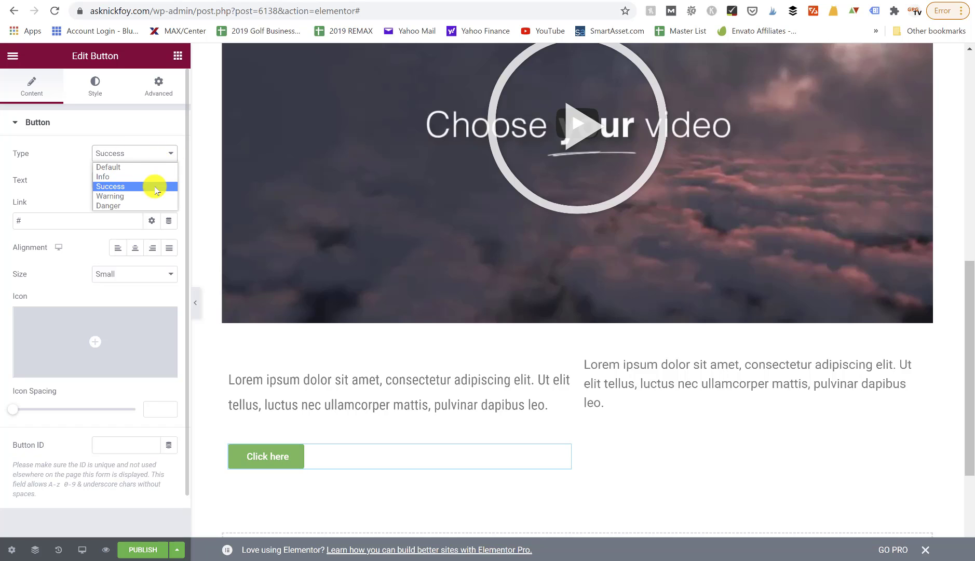
click(154, 196)
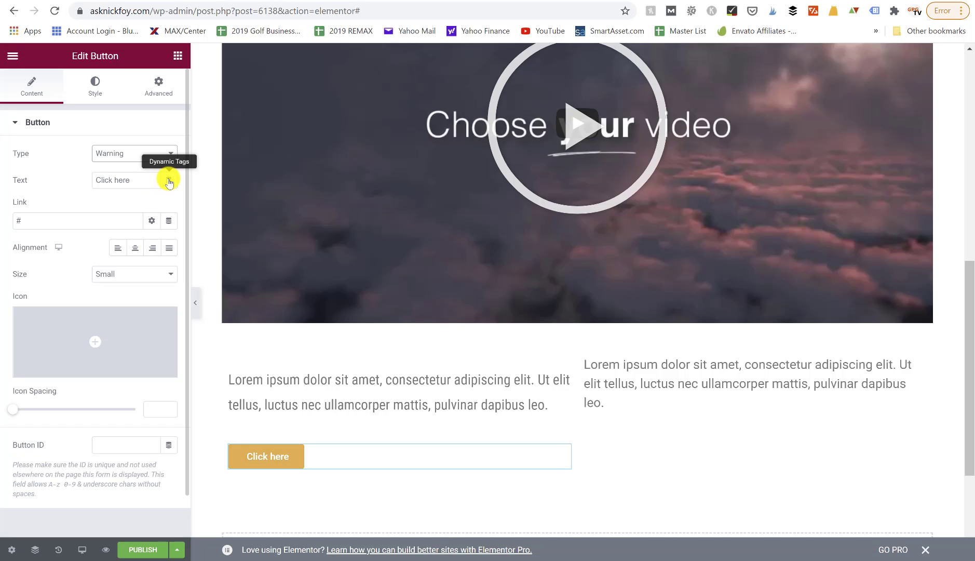
click(168, 181)
click(170, 155)
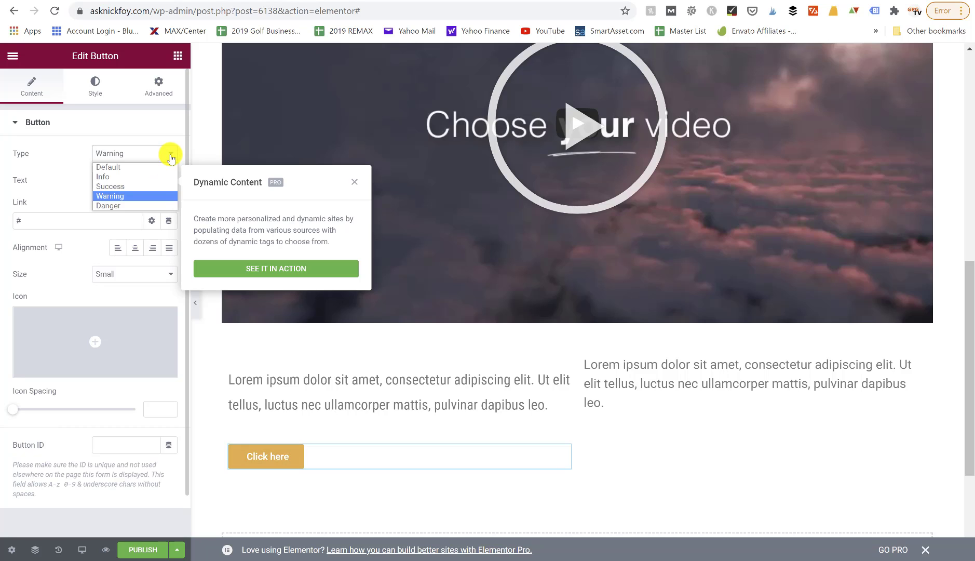
click(155, 206)
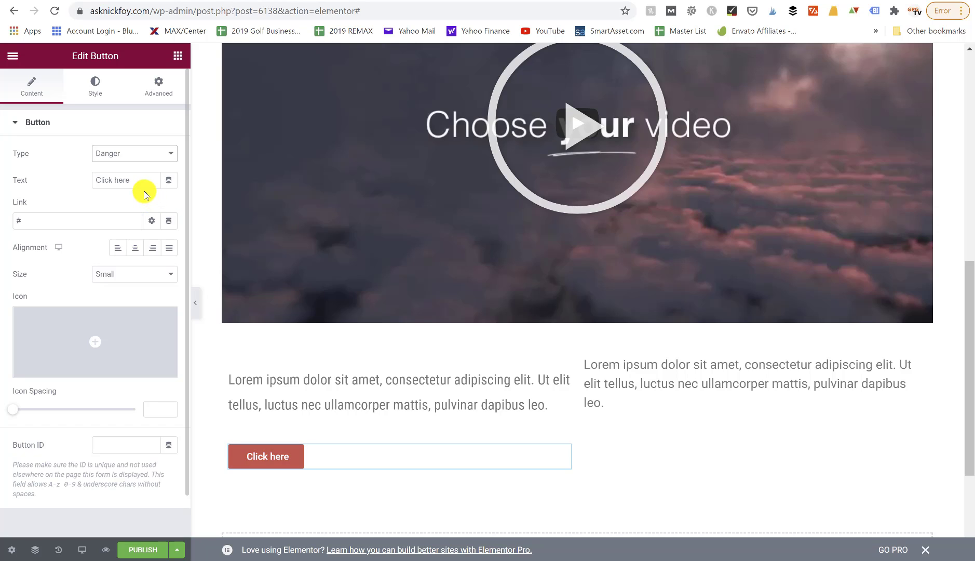
- Change the button's text to "Download", clear its placeholder link and show the link options
triple_click(143, 186)
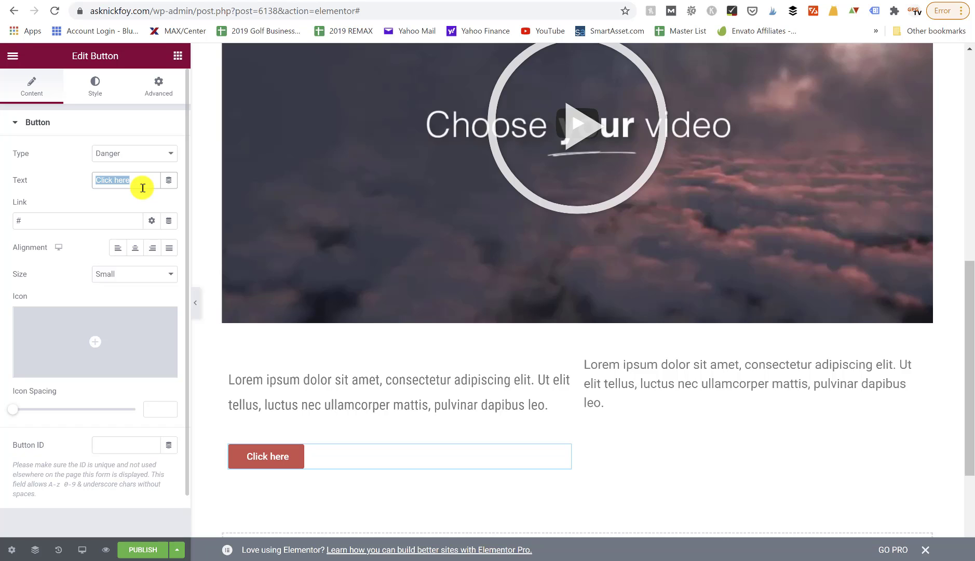
text(Download)
double_click(116, 218)
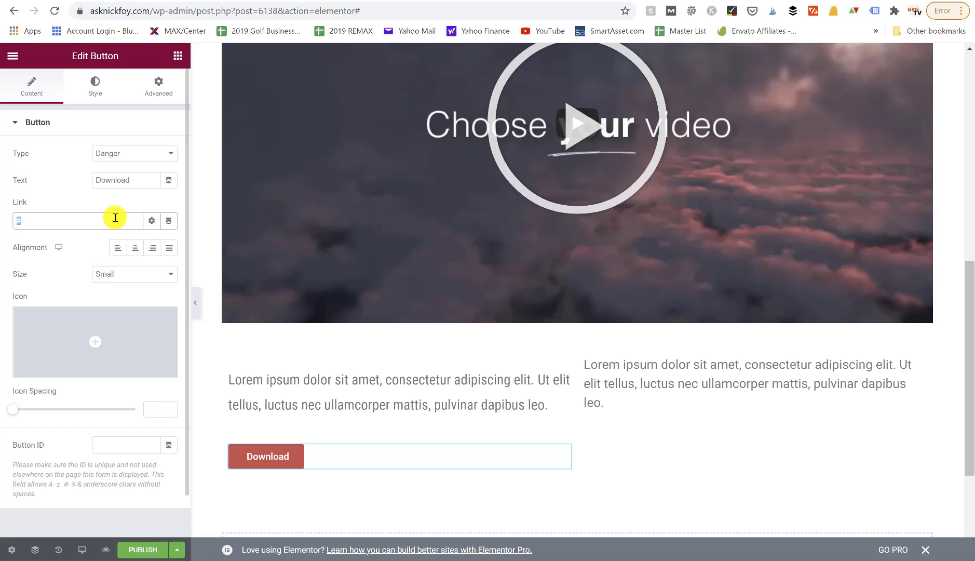
key(BackSpace)
click(151, 220)
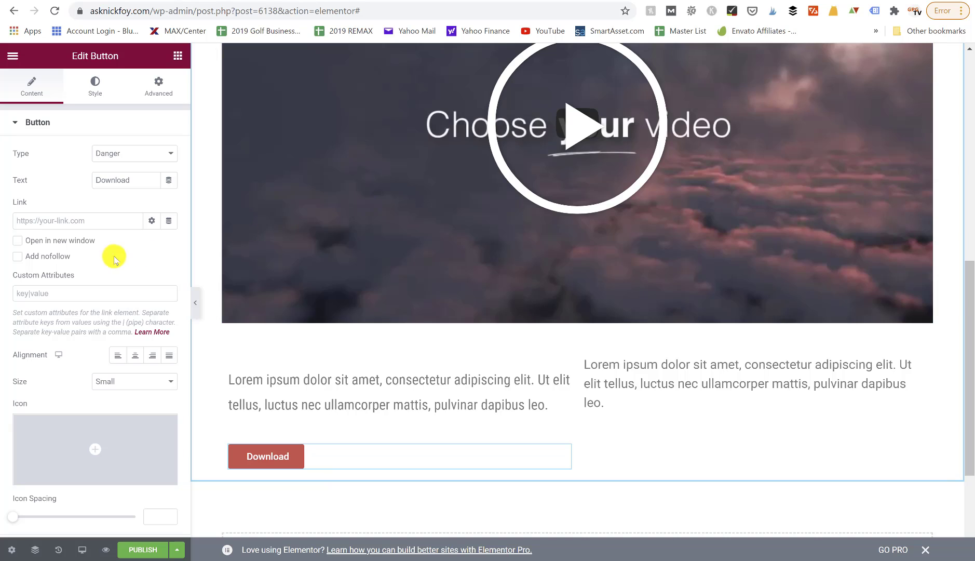
- Compare the Medium and Large sizes on the Download button and set it to Medium
scroll(85, 248, down, 3)
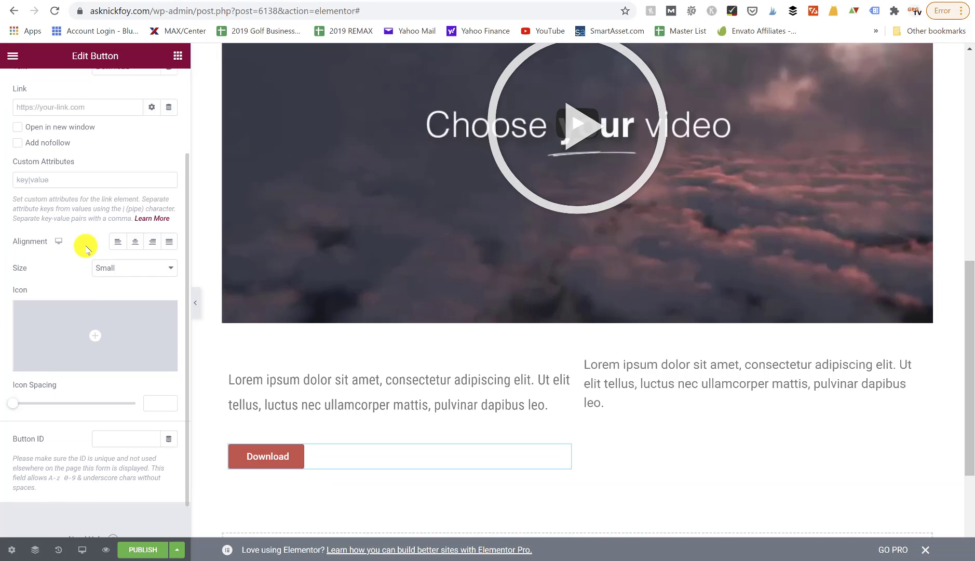
click(122, 253)
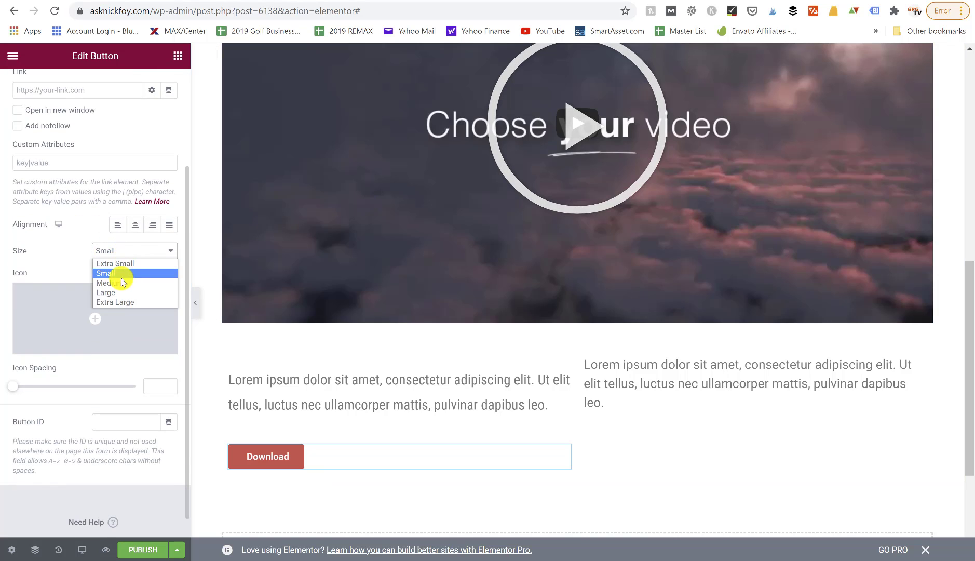
click(121, 281)
click(119, 253)
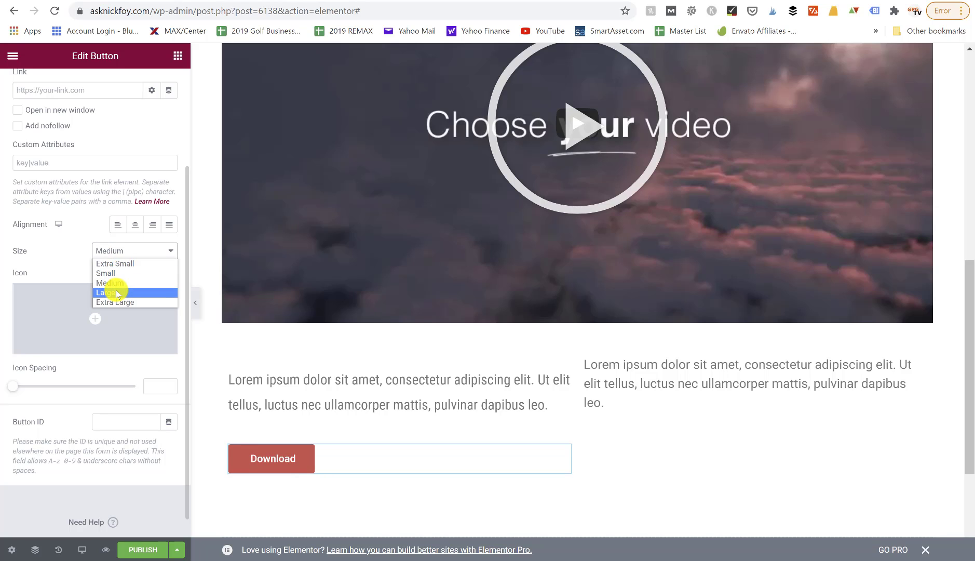
click(115, 291)
click(127, 255)
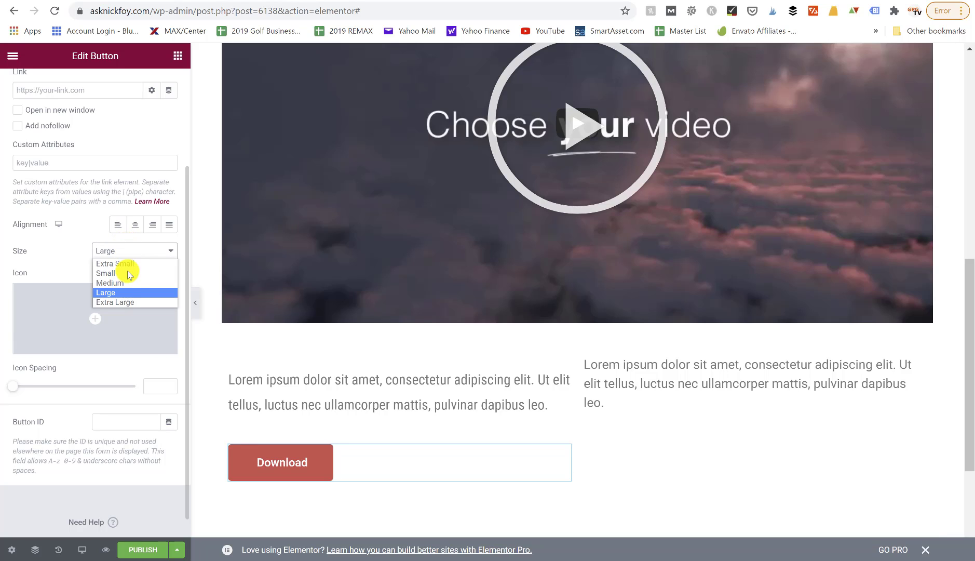
click(125, 281)
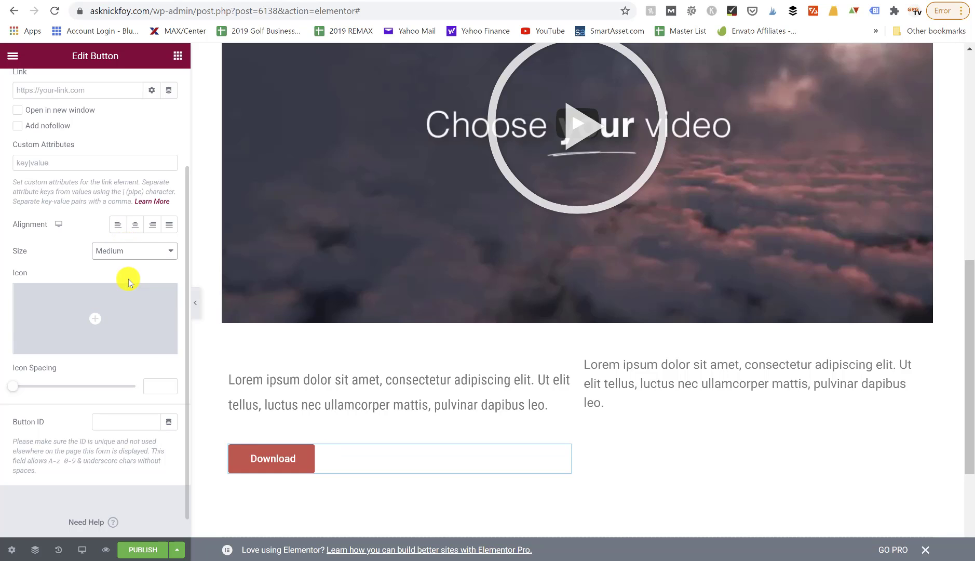
- Try justified alignment on the Download button, and center it in the left column
click(170, 229)
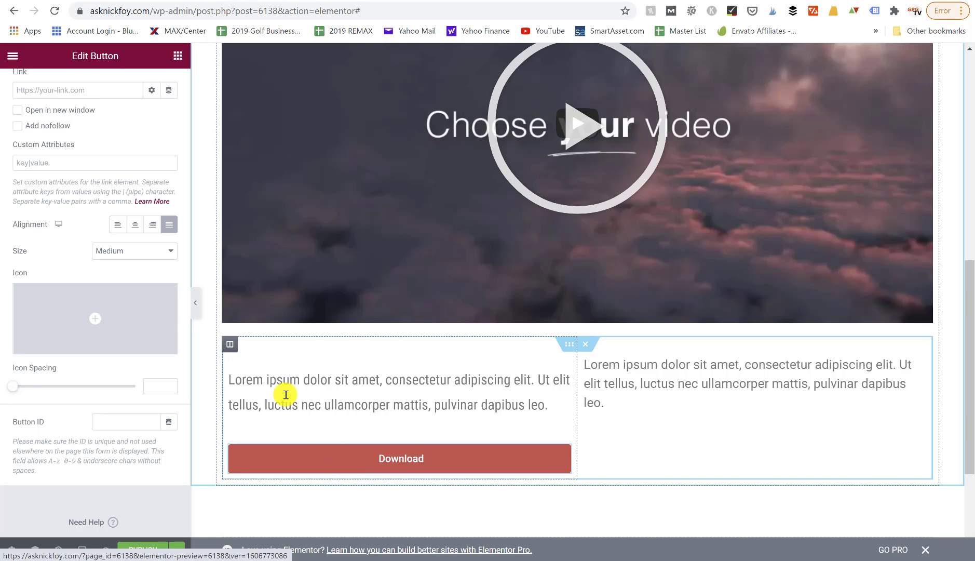
click(136, 226)
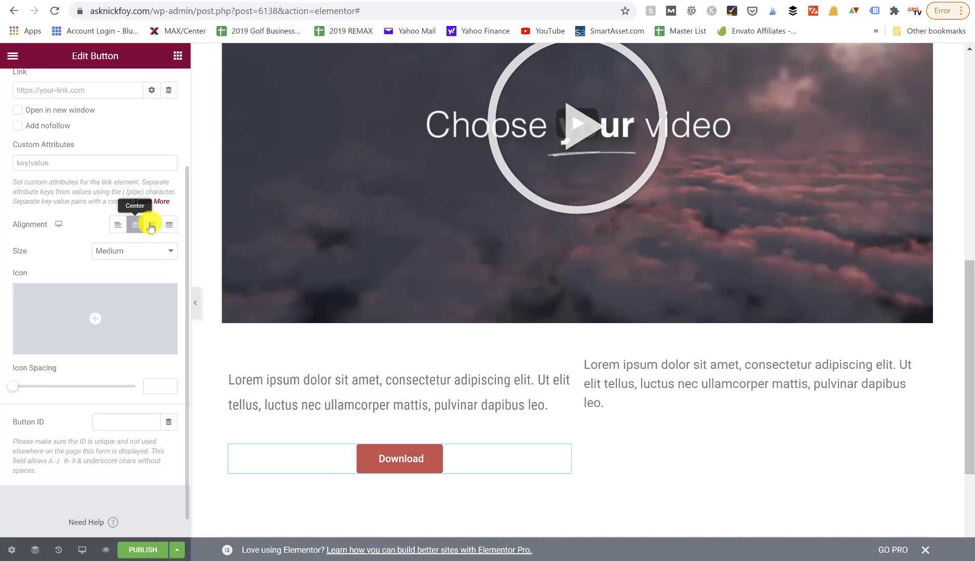
- Try right and left alignment on the Download button, and return it to the center
click(153, 225)
click(124, 225)
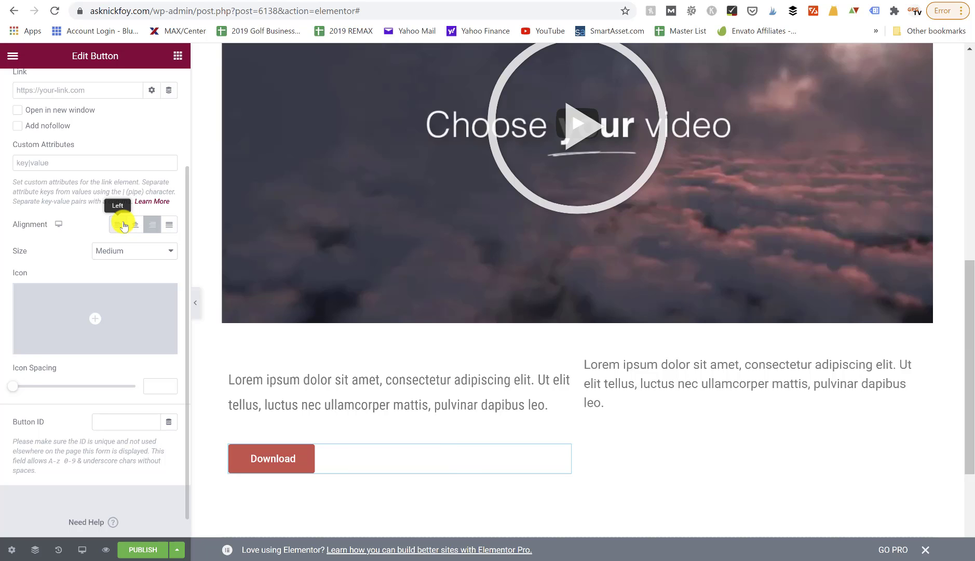
click(135, 224)
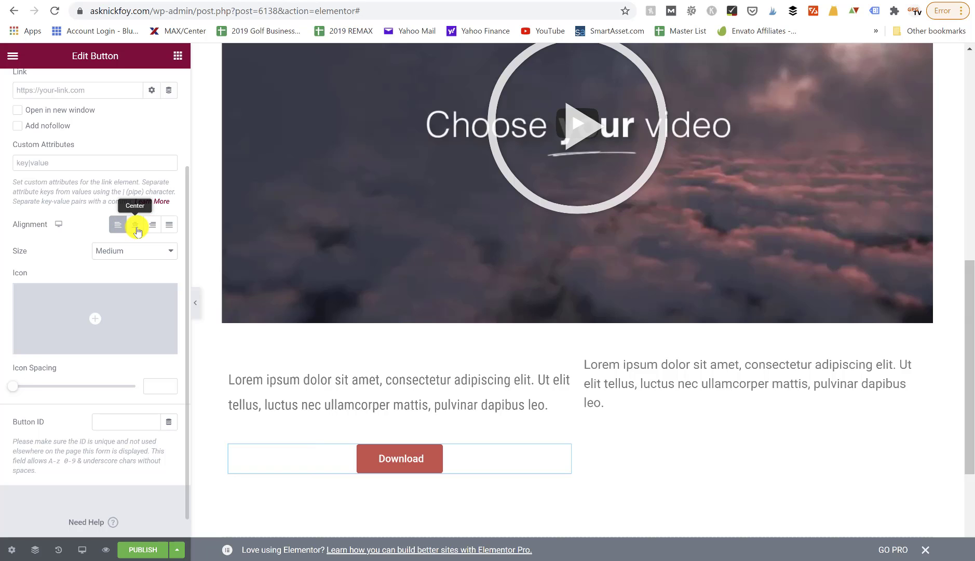
- Add the circled down-arrow icon from the icon library to the Download button and set the icon spacing to 4
mouse_move(103, 329)
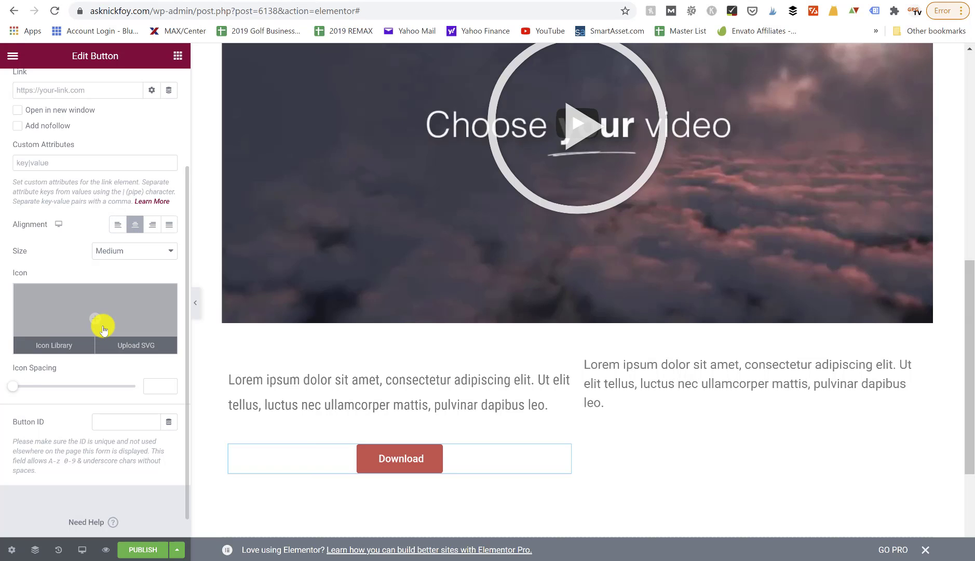
click(79, 344)
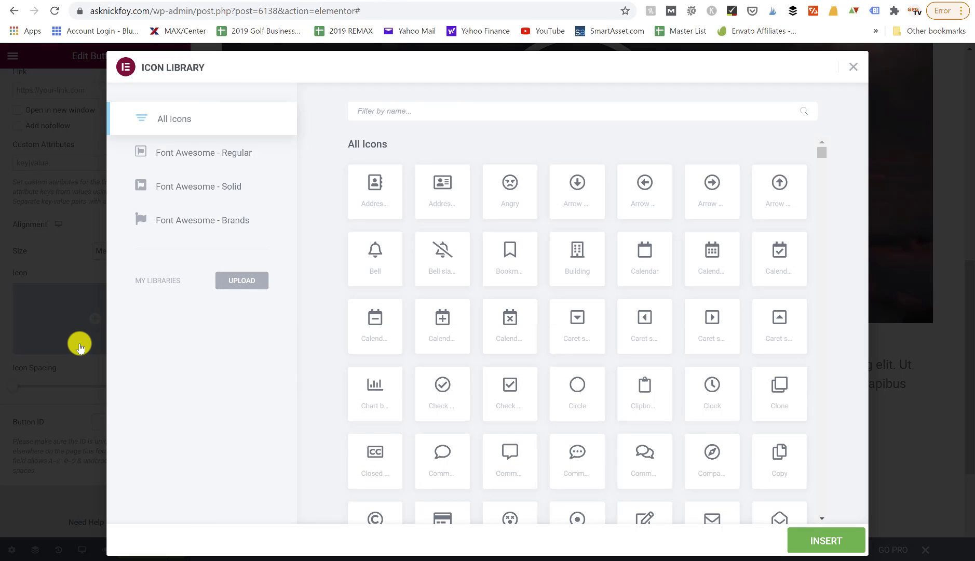
click(578, 183)
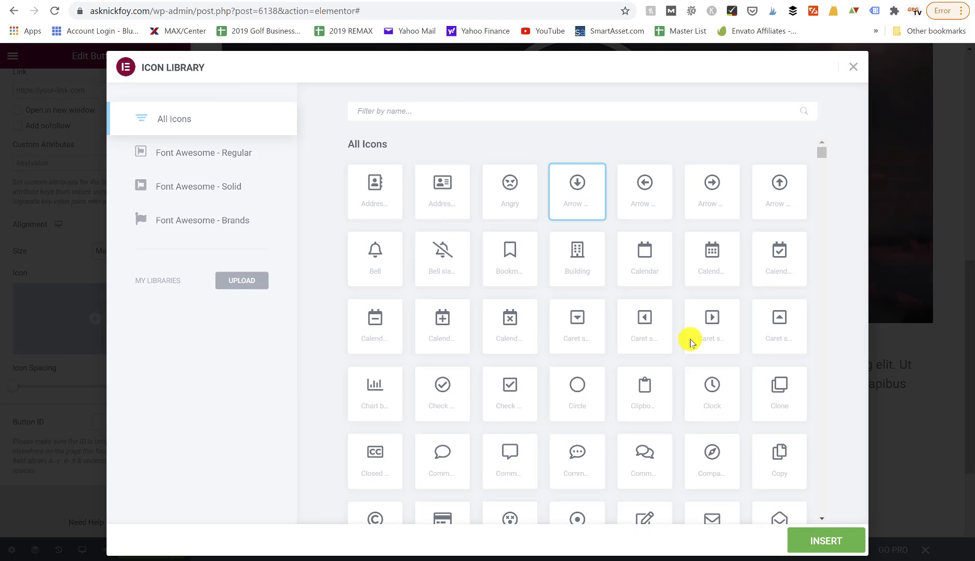
click(821, 539)
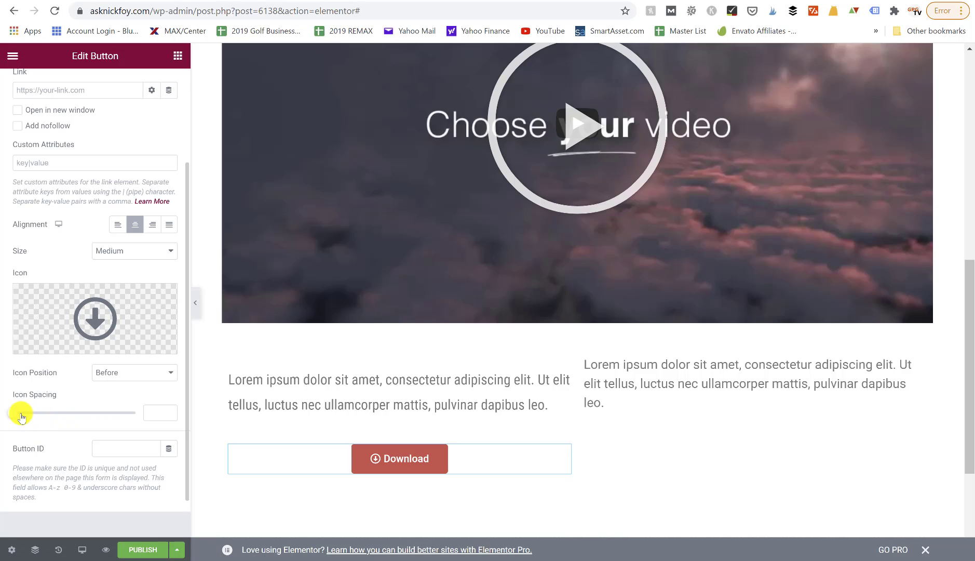
mouse_move(16, 416)
mouse_down()
mouse_move(85, 415)
mouse_move(27, 414)
mouse_move(11, 425)
mouse_move(22, 414)
mouse_up()
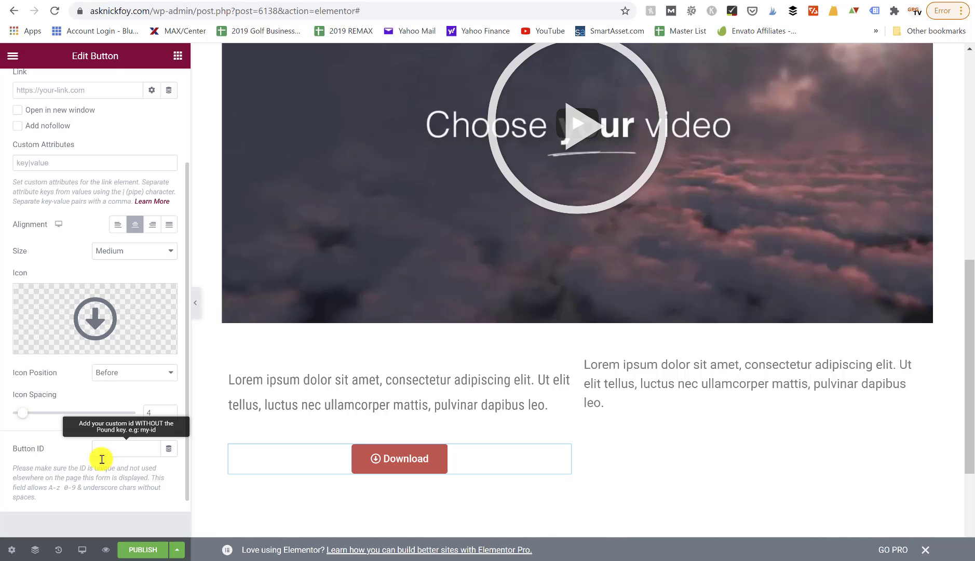
- Look over the Download button's content options and its typography settings
scroll(82, 483, down, 1)
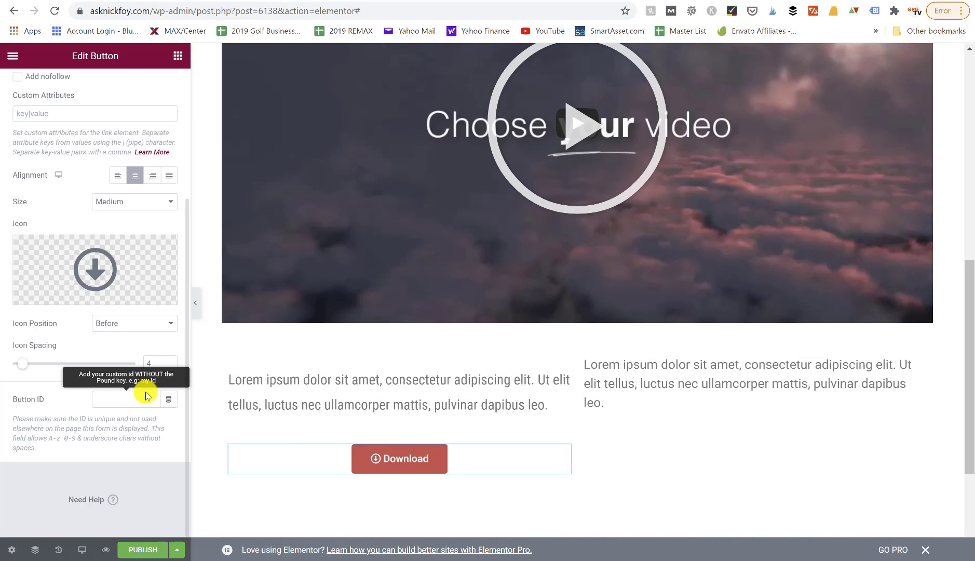
scroll(145, 392, up, 4)
scroll(145, 391, down, 4)
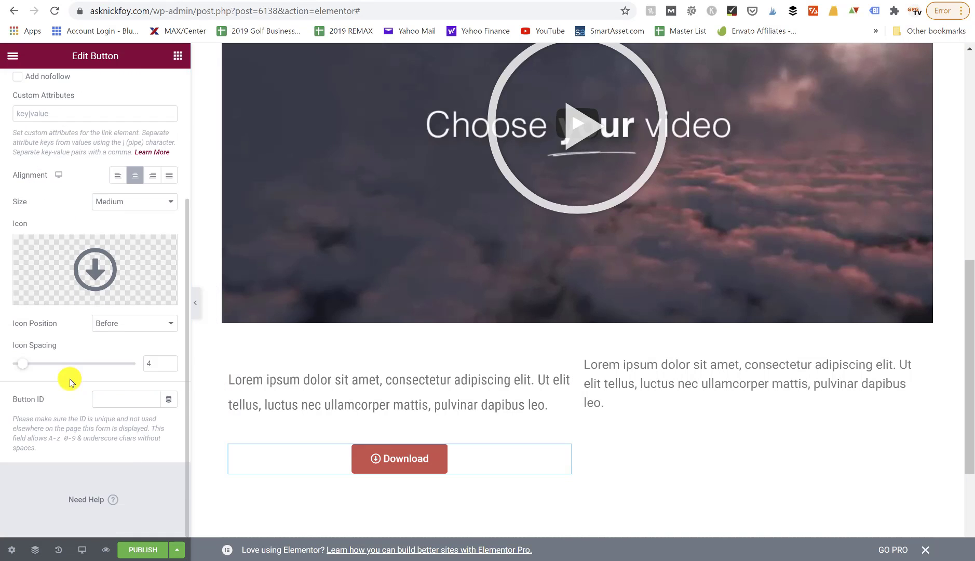
scroll(121, 396, up, 4)
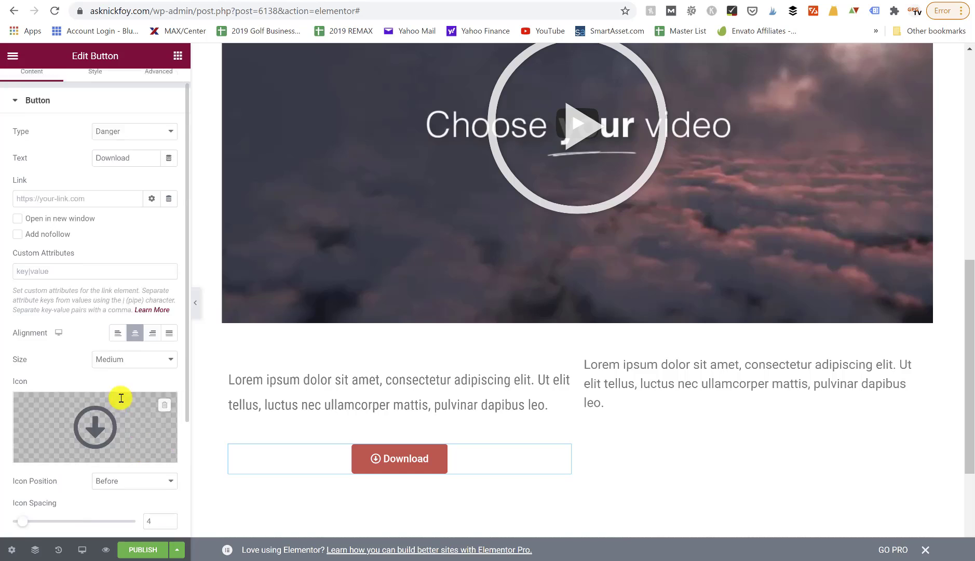
click(95, 91)
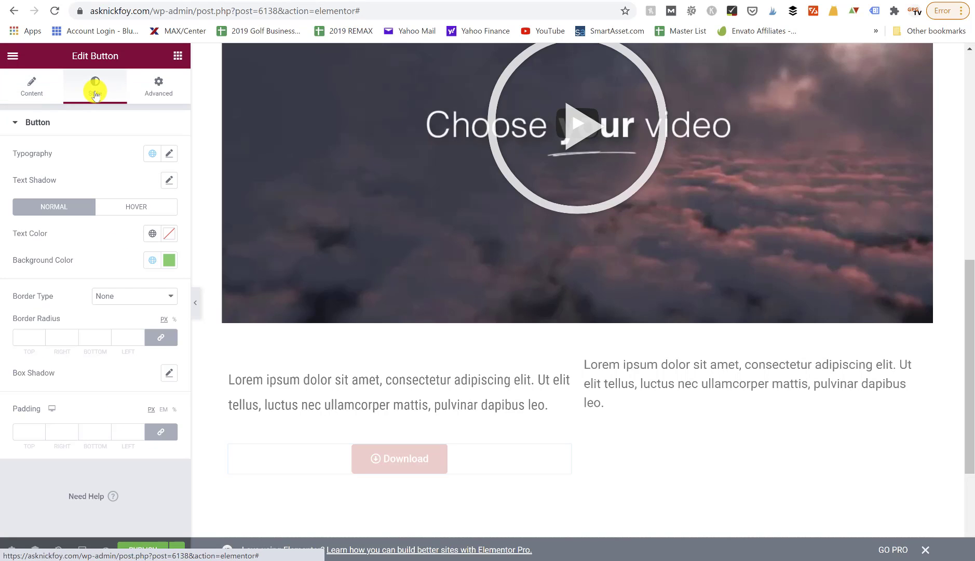
click(169, 153)
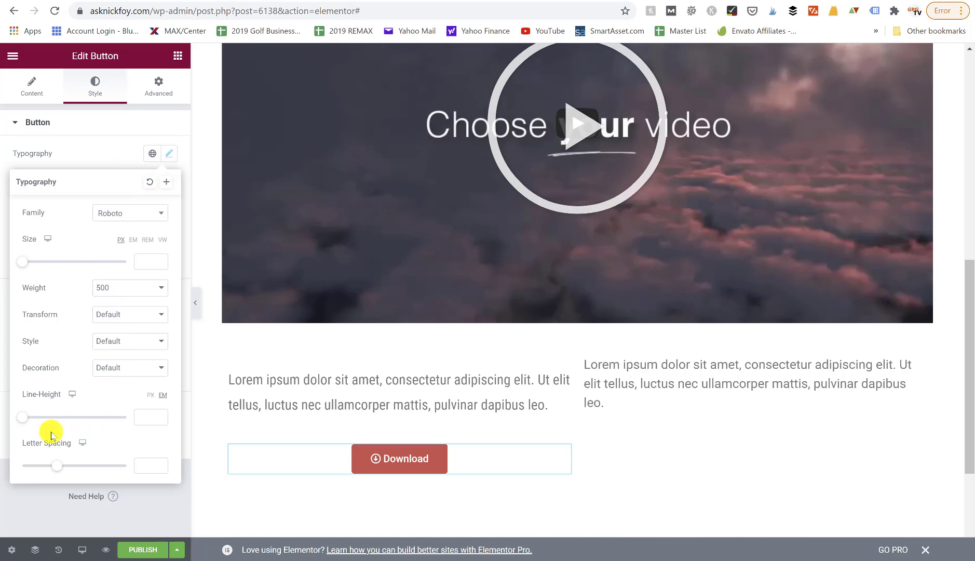
click(170, 154)
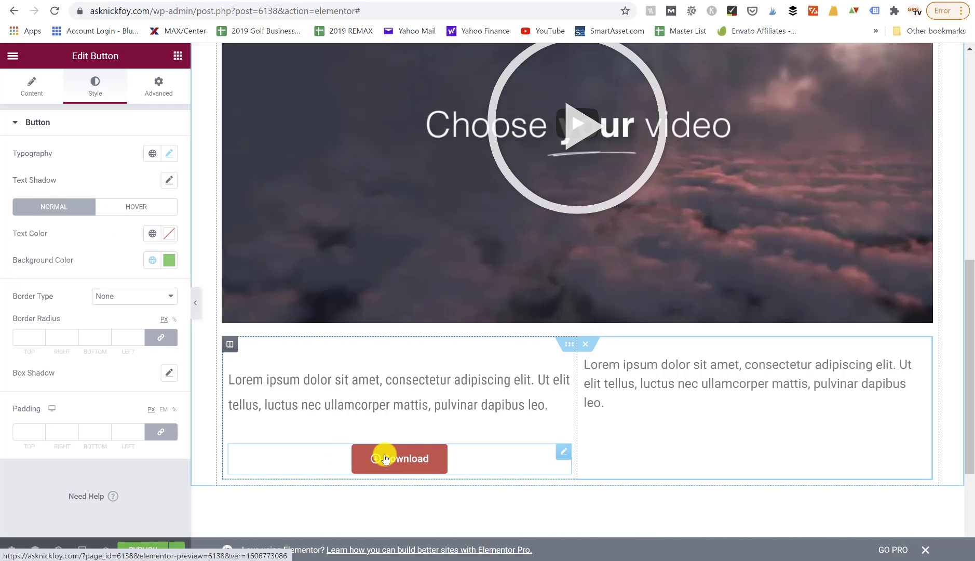
- Set the Download button's hover background color to black and its hover text color to white
click(127, 210)
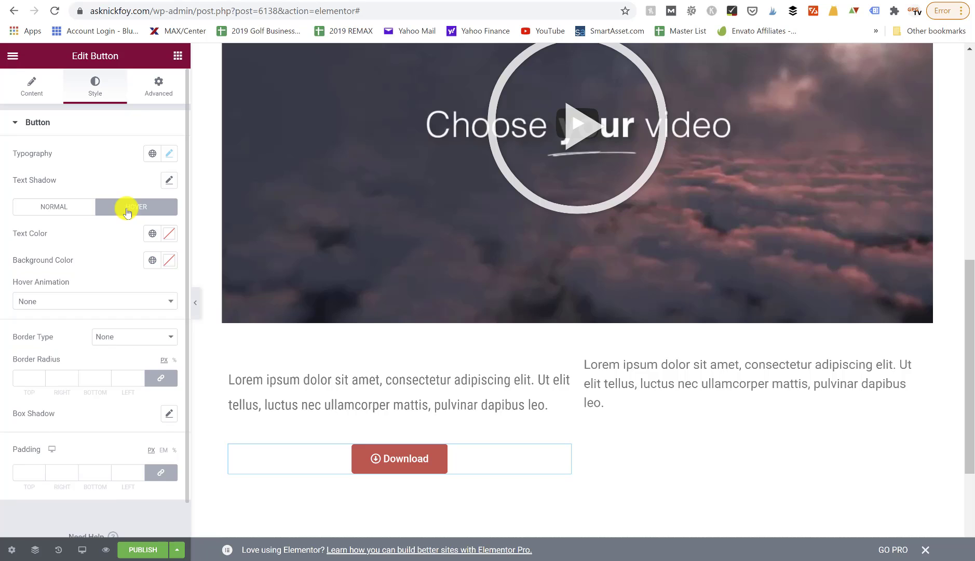
click(170, 262)
click(94, 413)
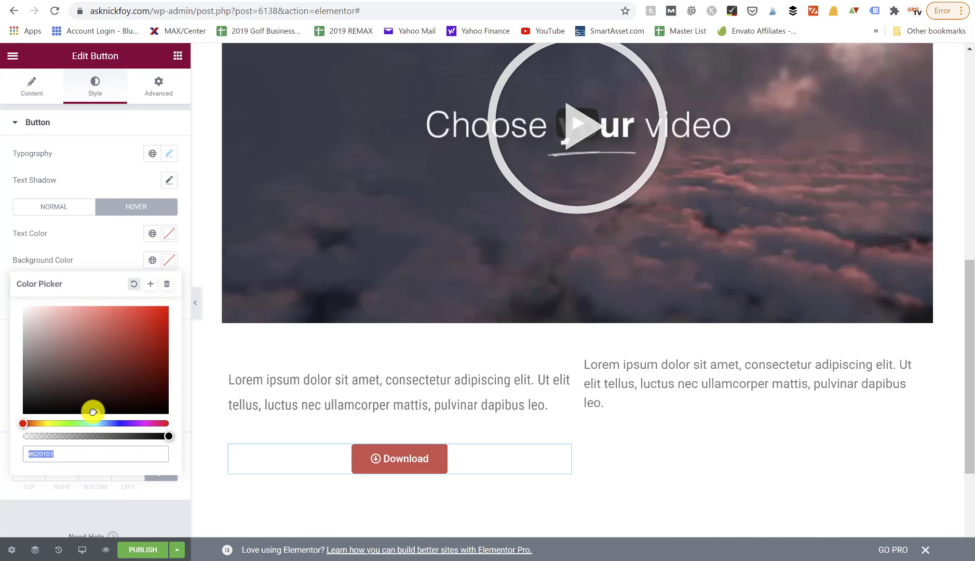
drag(88, 407, 92, 411)
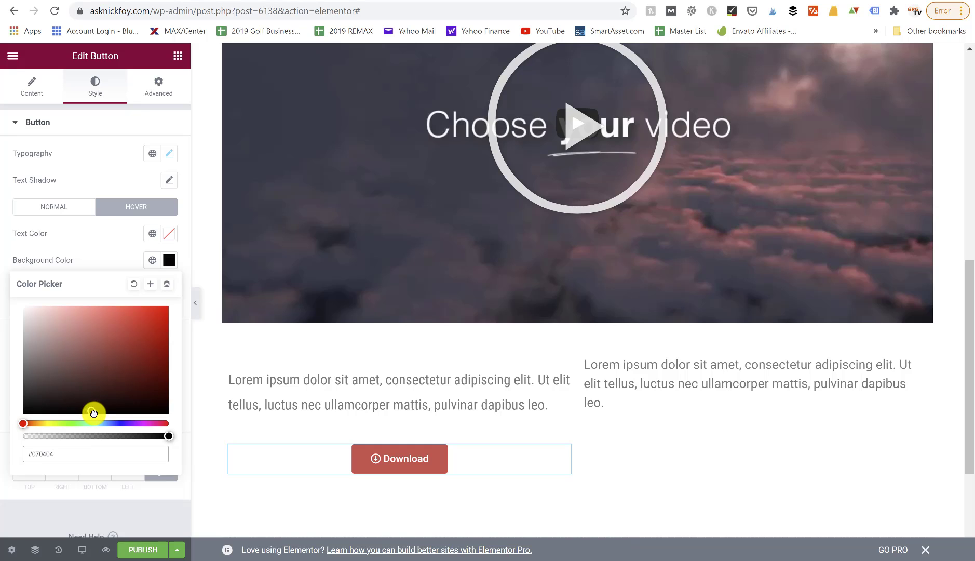
click(167, 235)
click(51, 332)
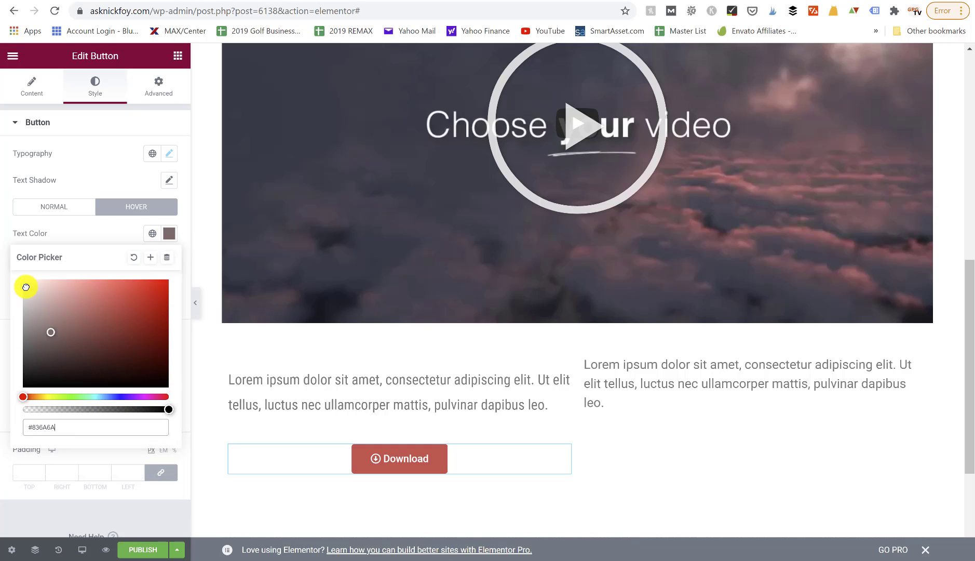
drag(26, 286, 7, 263)
click(92, 229)
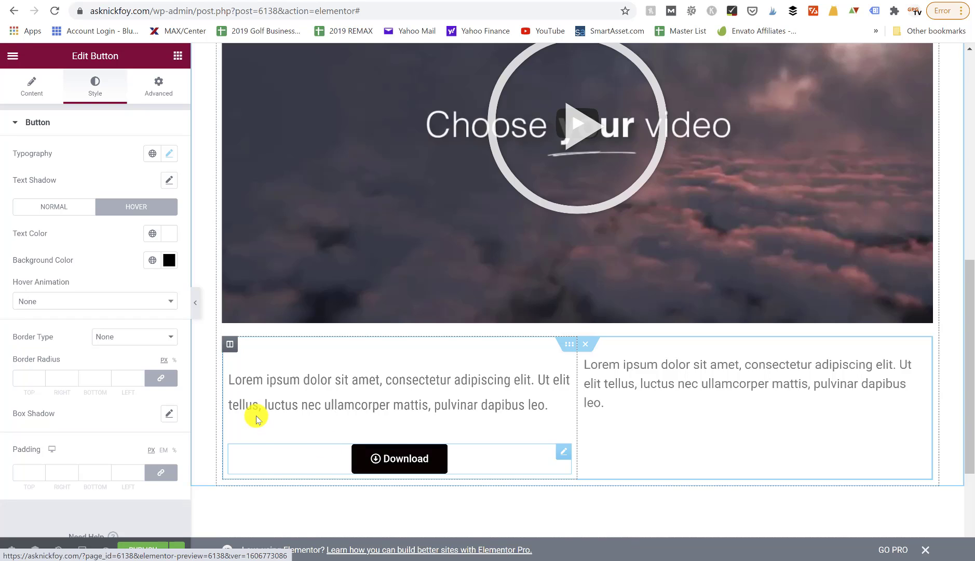
- Give the Download button the Pulse hover animation
click(116, 305)
scroll(104, 369, down, 1)
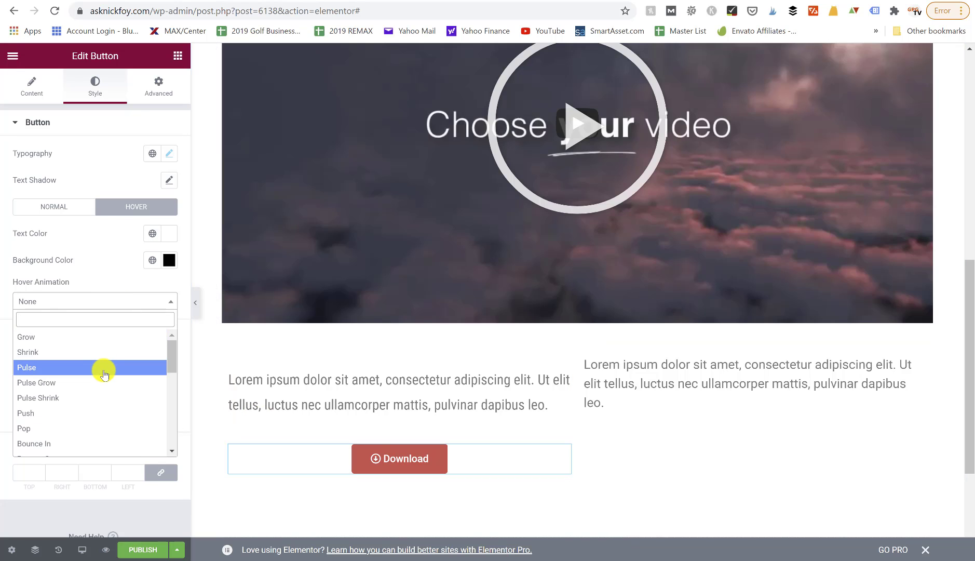
click(104, 370)
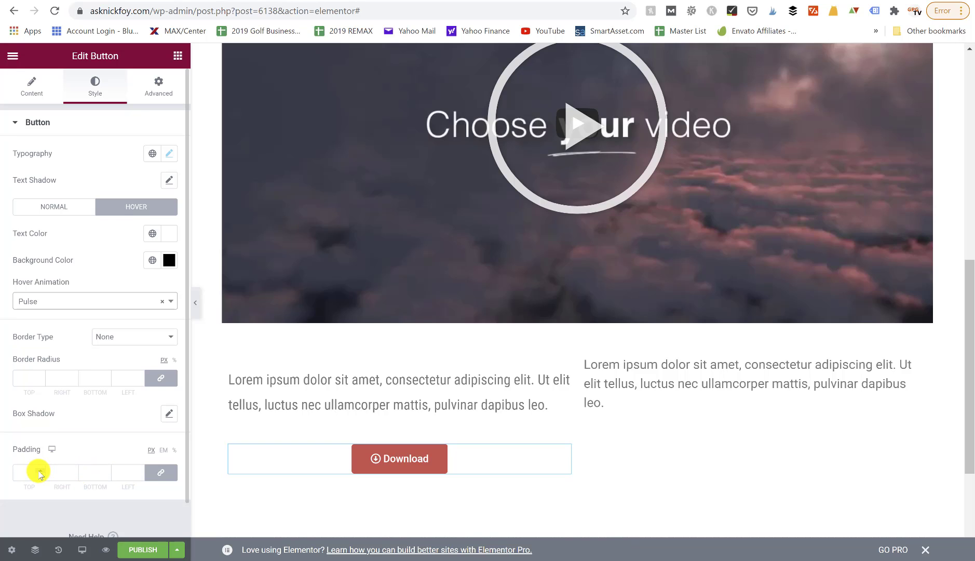
- Unlink the Download button's padding values and set 20 px top and bottom and 60 px right and left
click(158, 472)
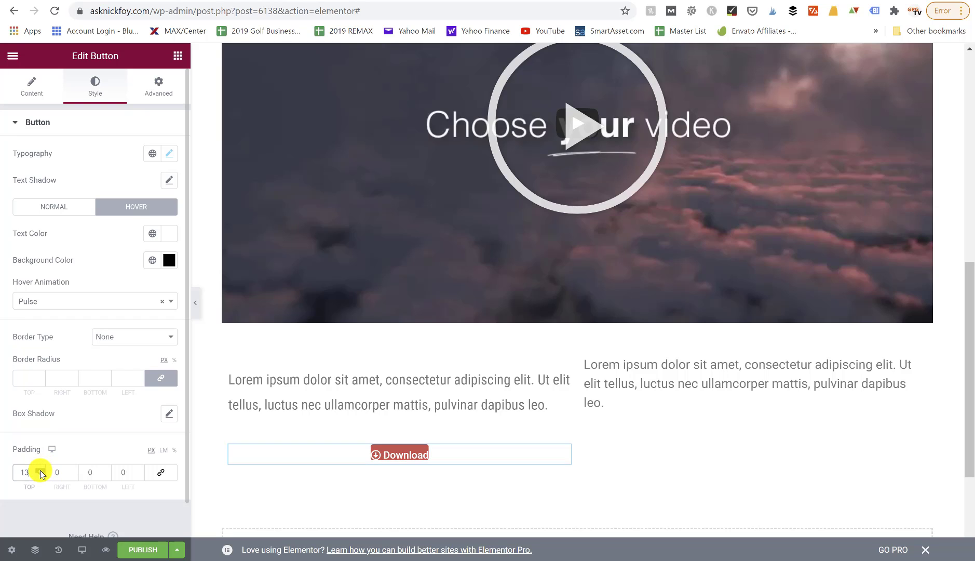
click(41, 470)
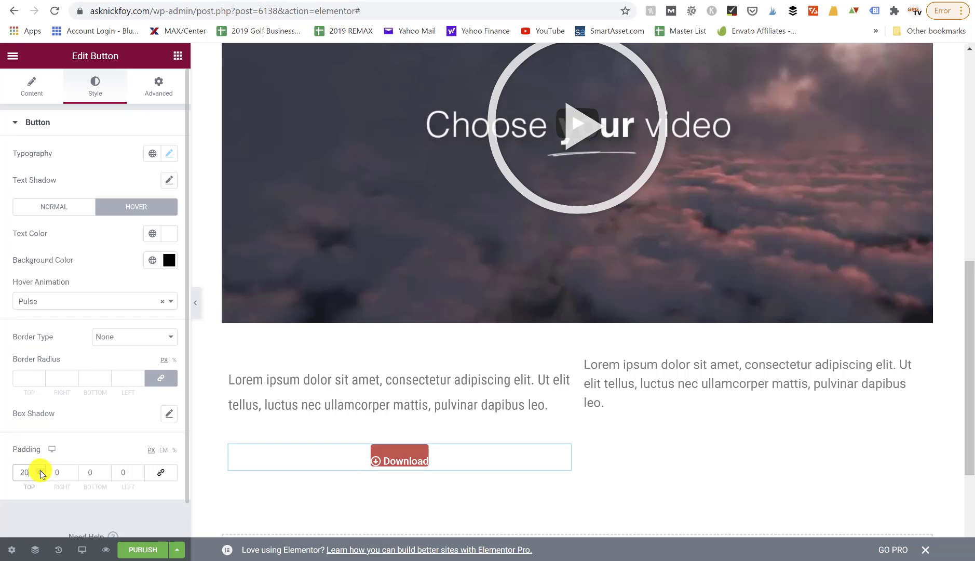
click(108, 471)
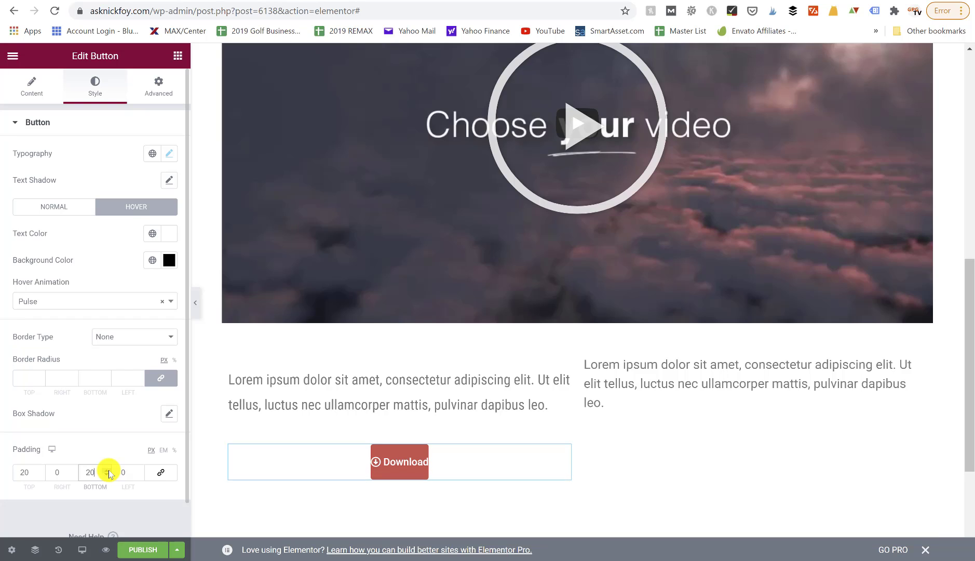
click(72, 471)
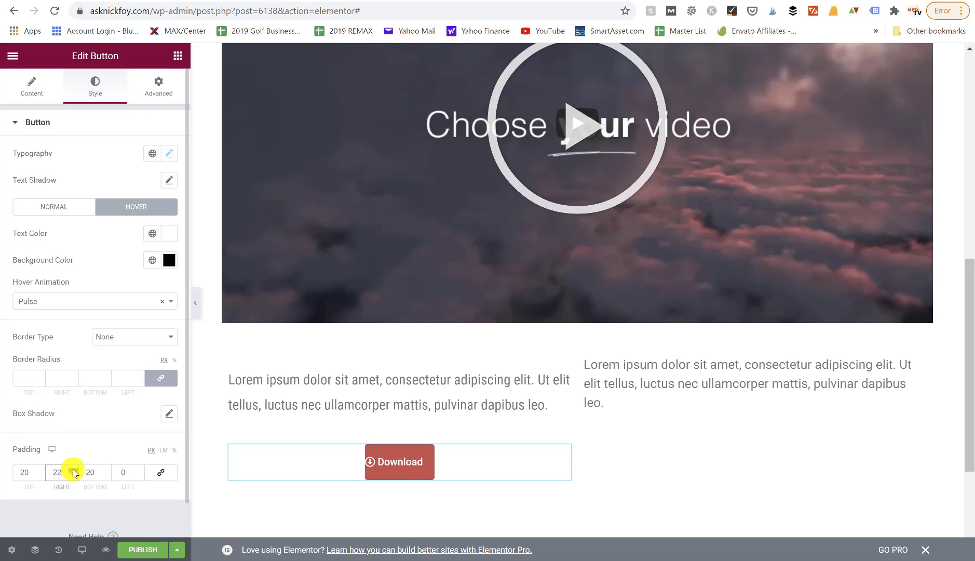
click(73, 470)
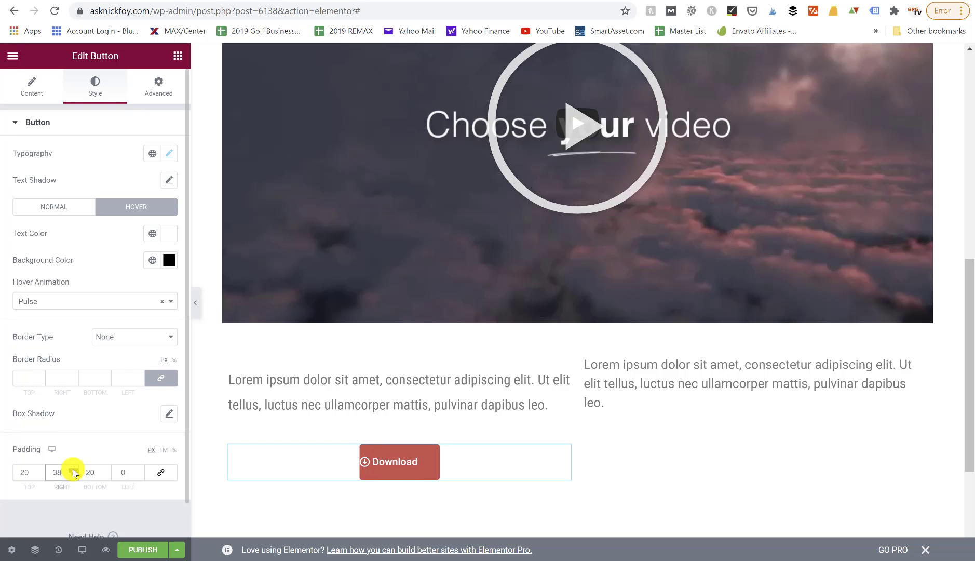
click(72, 470)
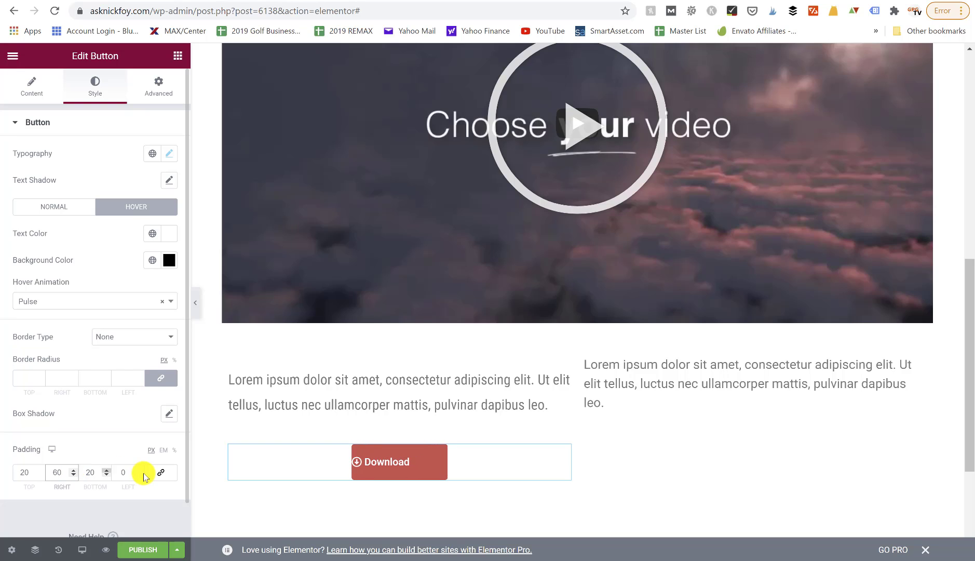
text(60)
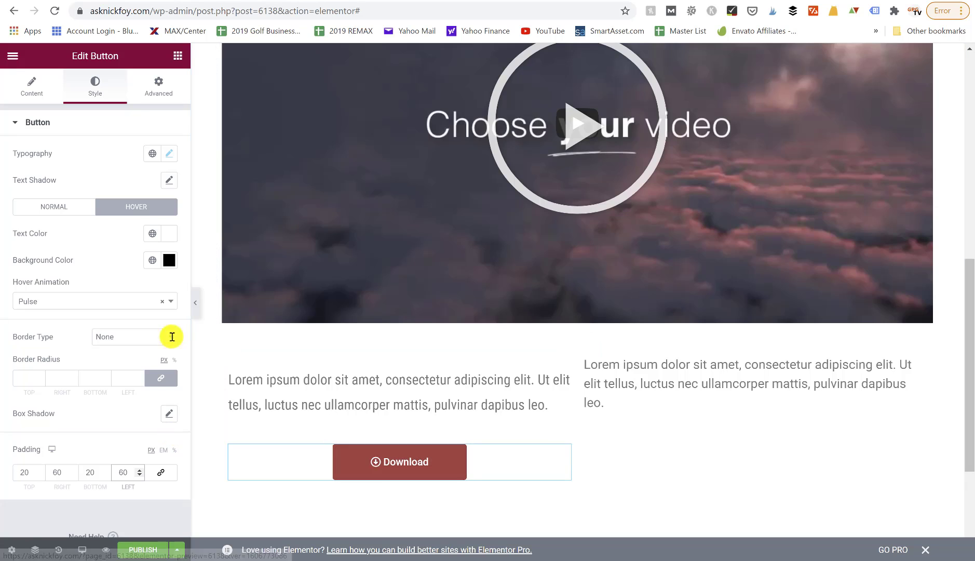
- Try justified alignment on the padded Download button, and center it again
click(32, 89)
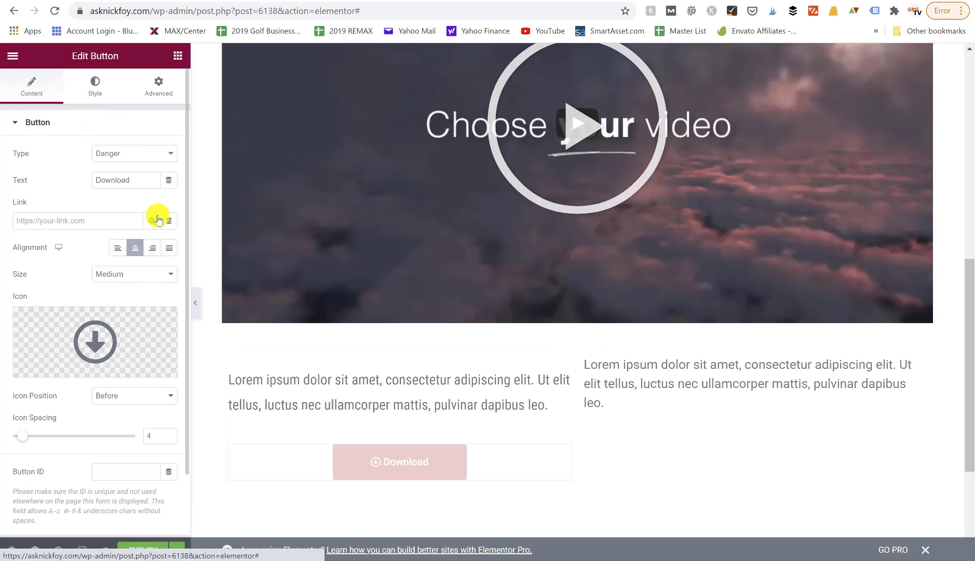
click(171, 249)
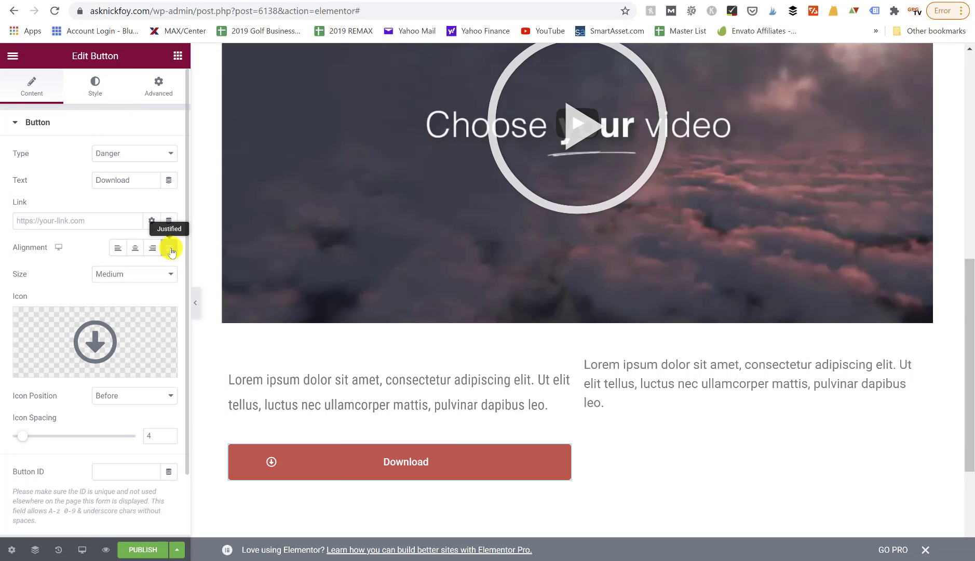
click(169, 248)
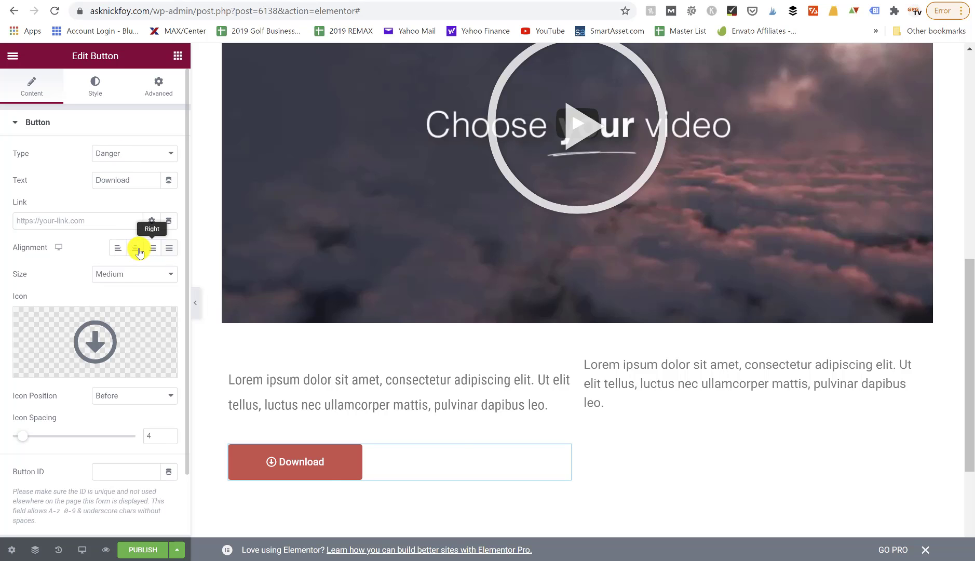
click(138, 250)
- Review the Download button's style settings and advanced setting groups, and collapse the expanded Advanced section
click(95, 86)
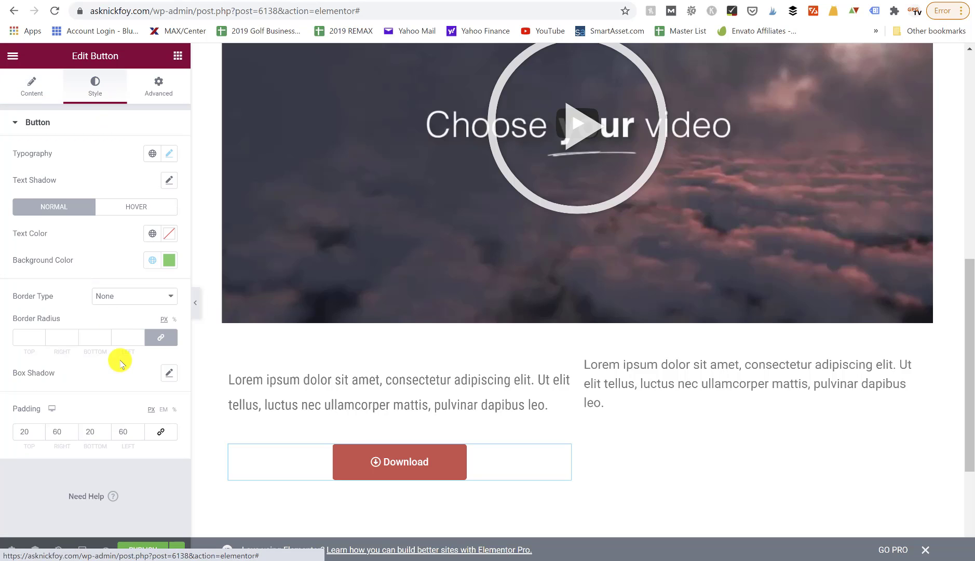
click(150, 86)
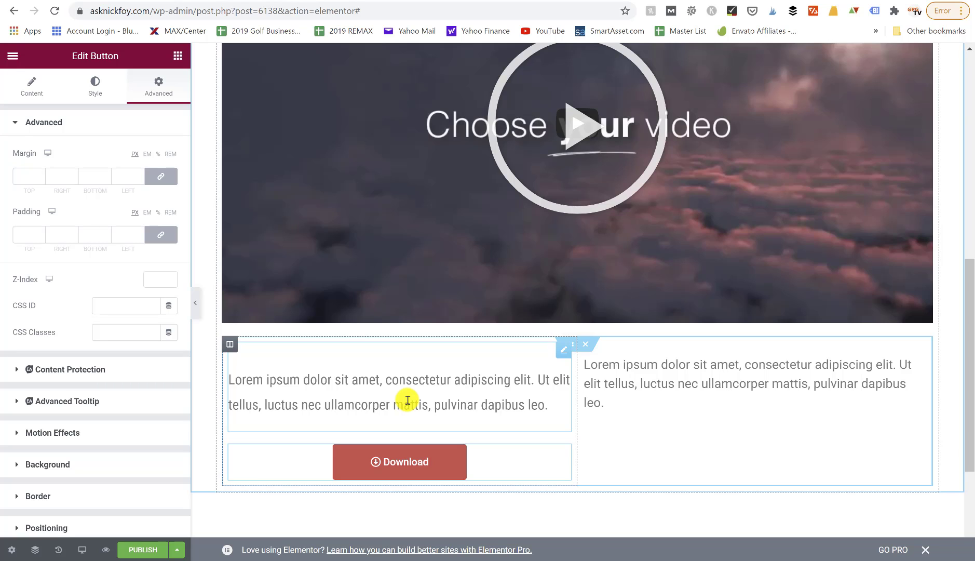
scroll(88, 239, down, 2)
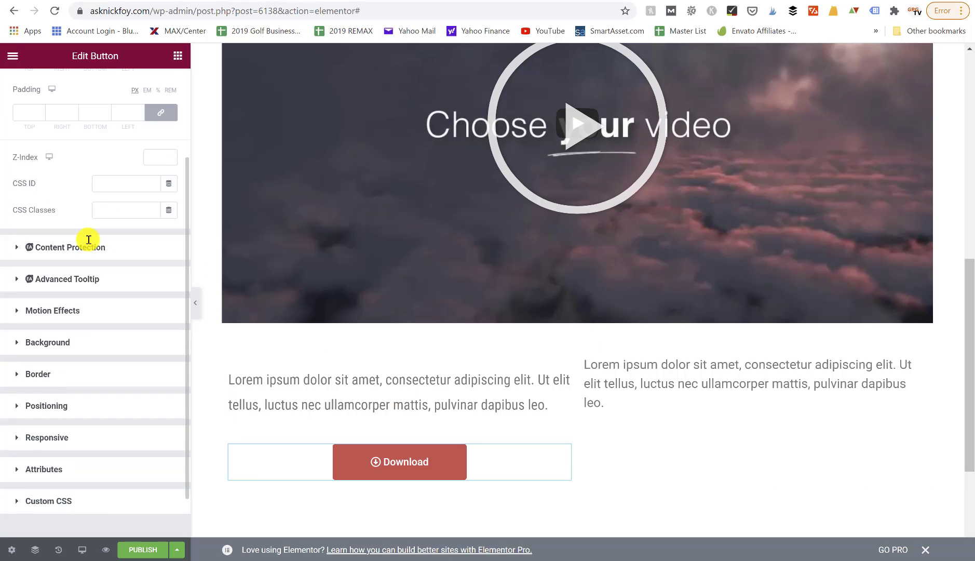
scroll(89, 240, down, 1)
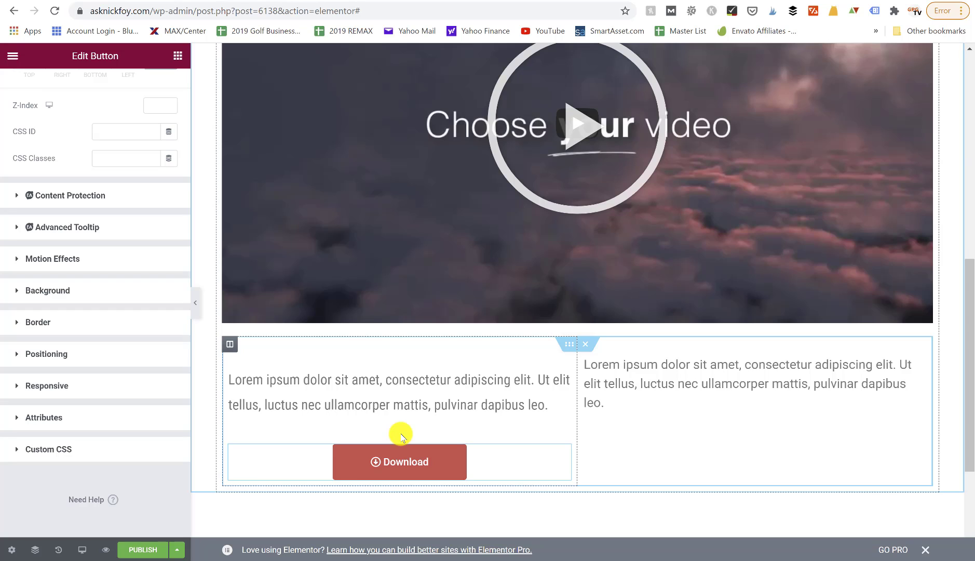
click(164, 392)
click(129, 343)
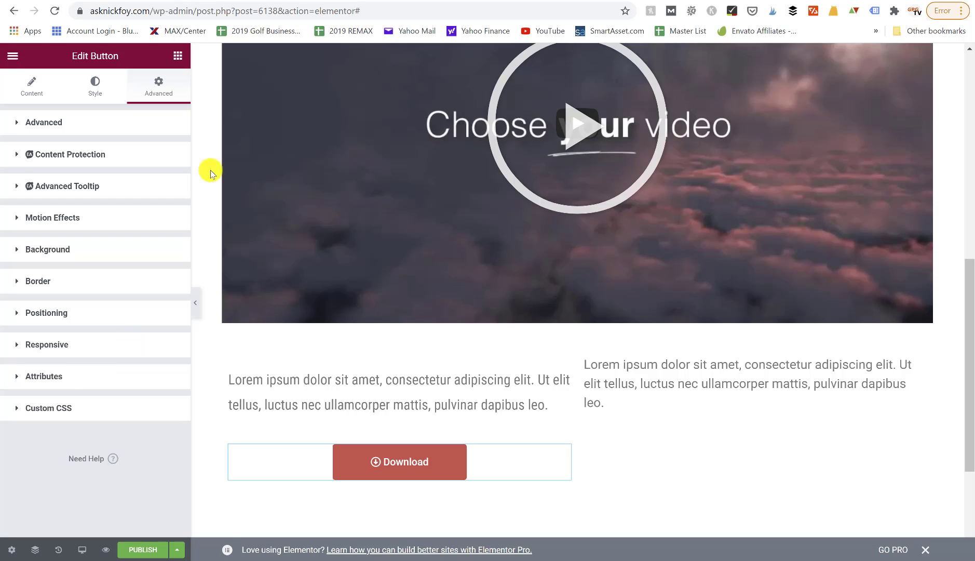
- Add a Divider widget above the Download button and move it directly below the video
click(178, 57)
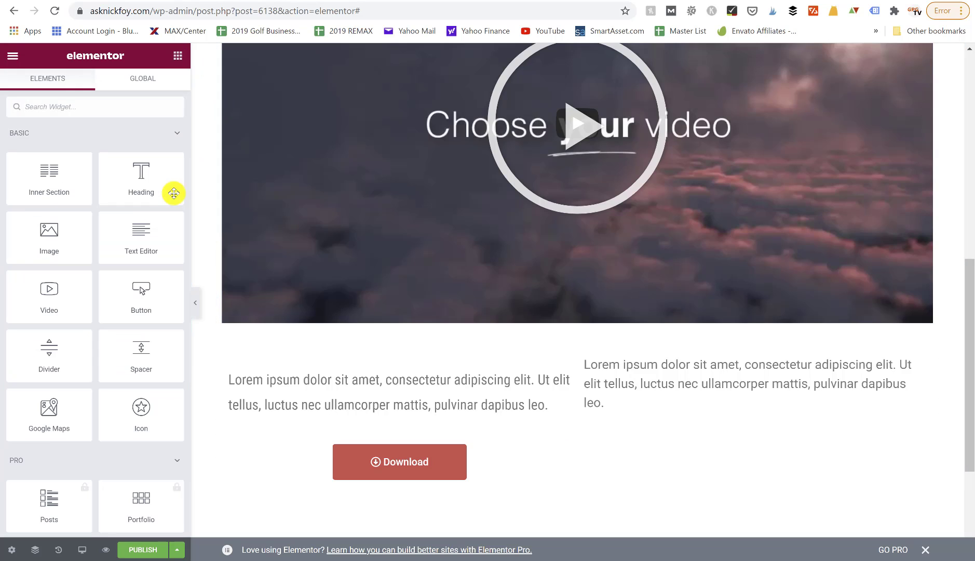
drag(67, 353, 372, 430)
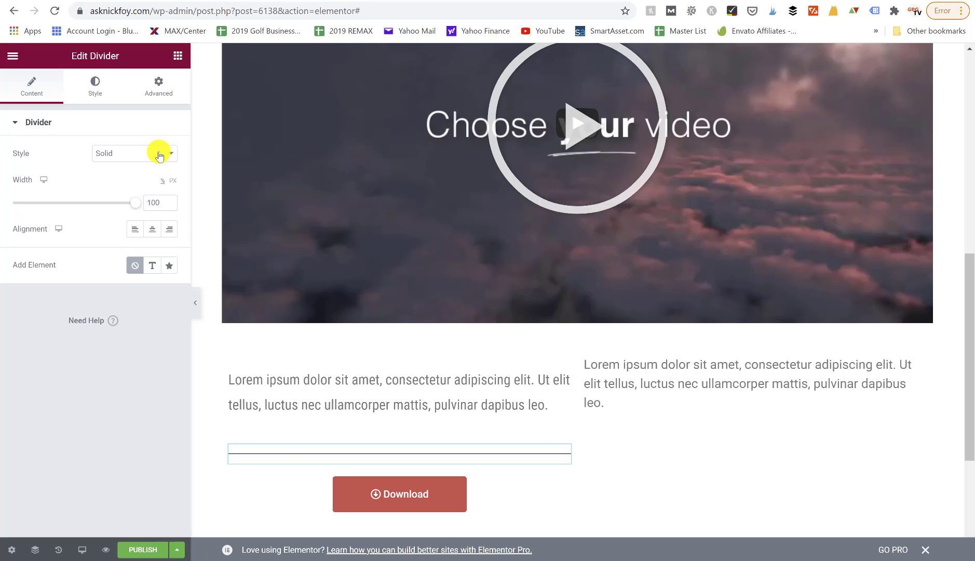
scroll(290, 438, down, 1)
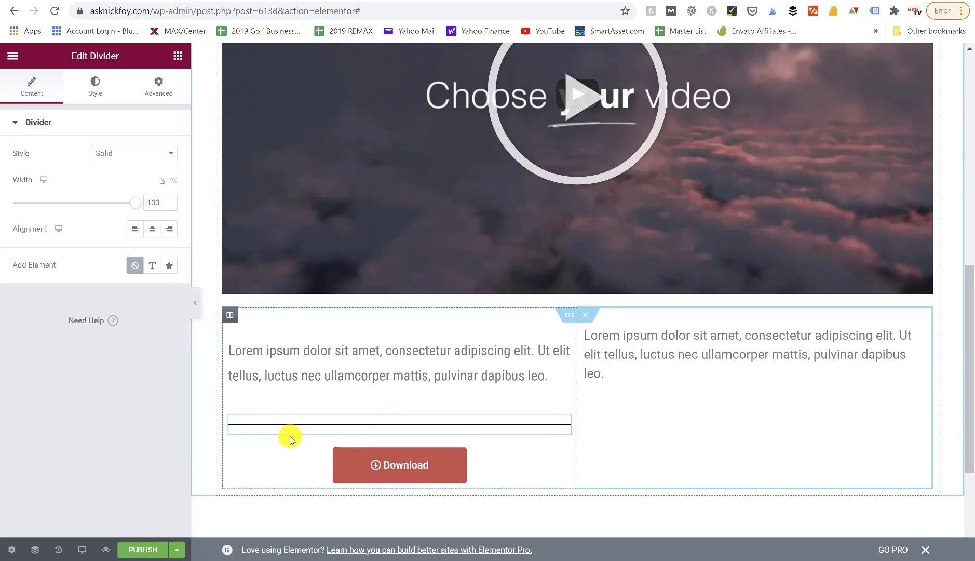
scroll(291, 440, up, 1)
drag(559, 440, 563, 307)
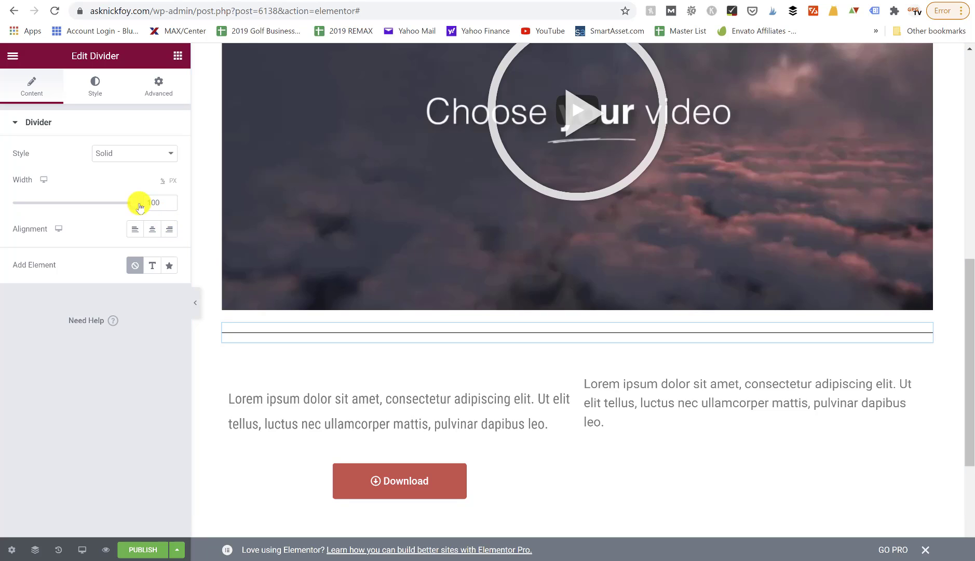
- Set the divider's width to 59 percent with centered alignment, and browse its style options, keeping Solid
drag(138, 206, 112, 208)
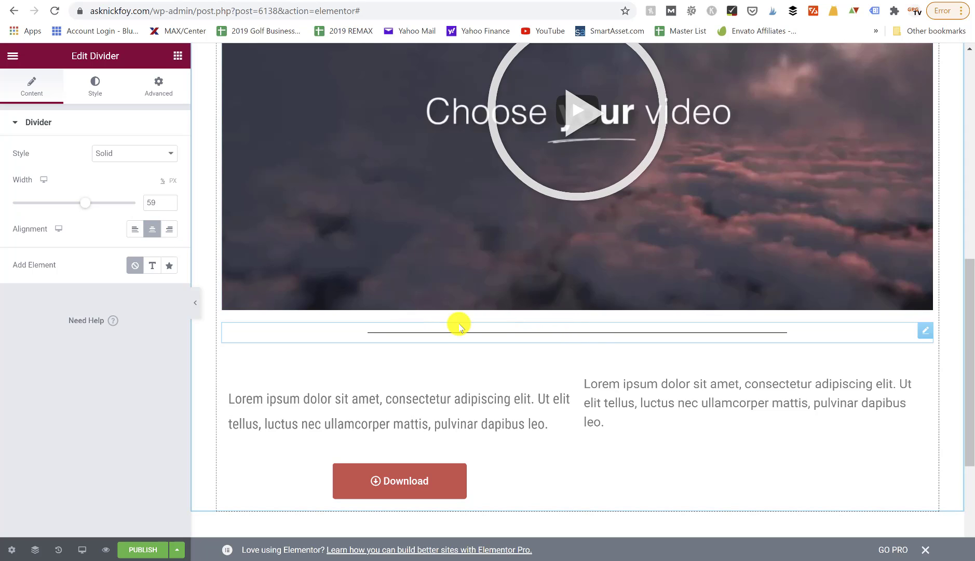
click(169, 155)
scroll(148, 253, down, 3)
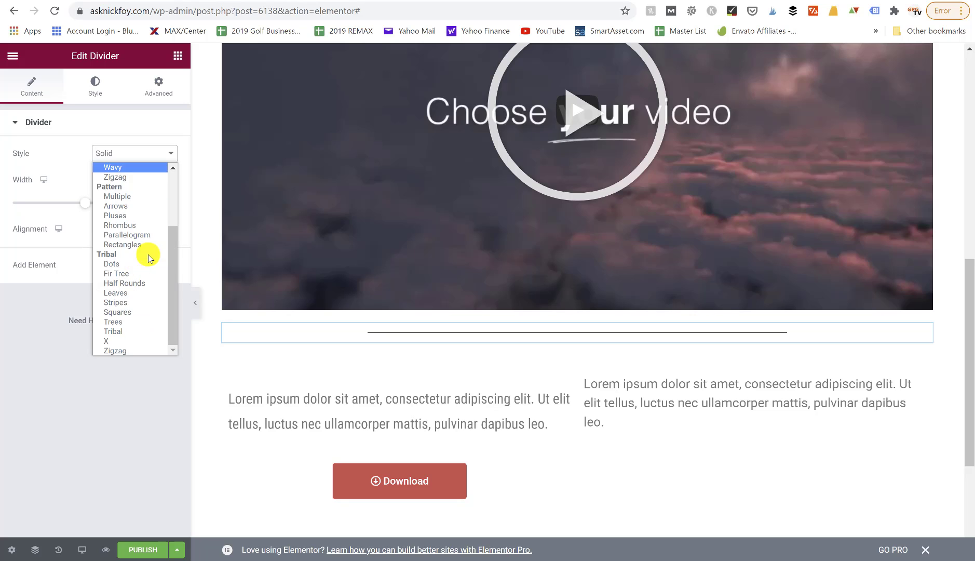
scroll(135, 331, up, 3)
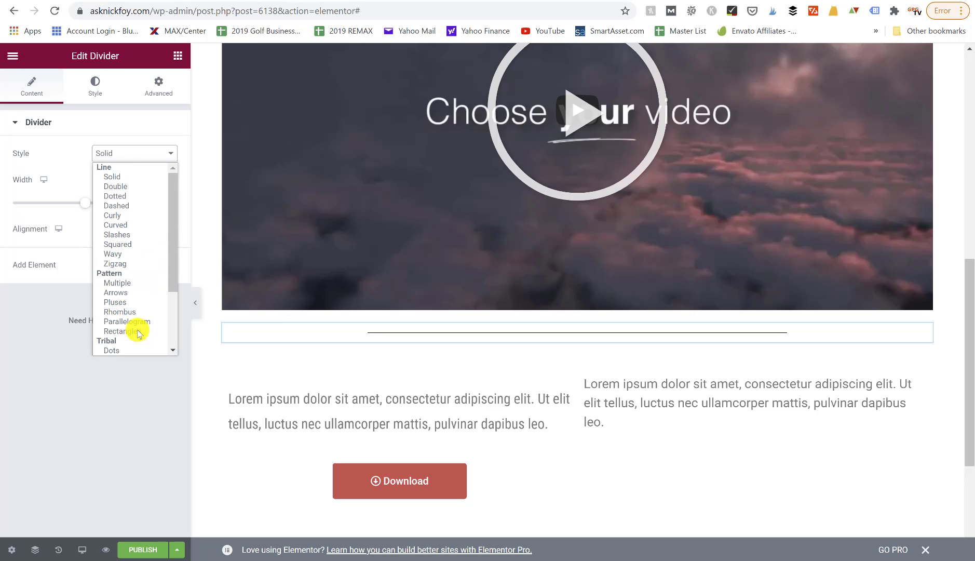
click(141, 158)
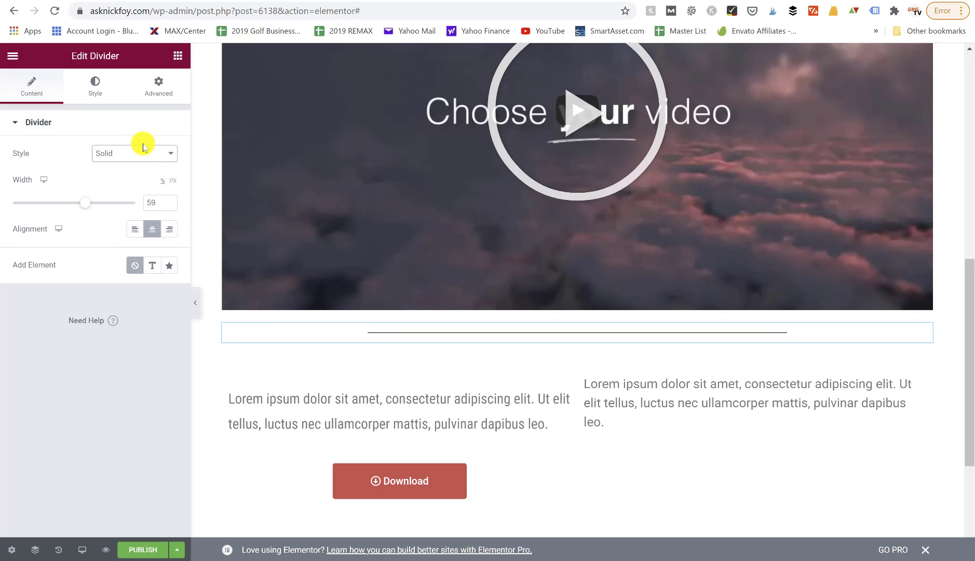
- Add a Spacer widget between the video and the divider and set its space to 38 px
click(174, 61)
drag(152, 354, 457, 331)
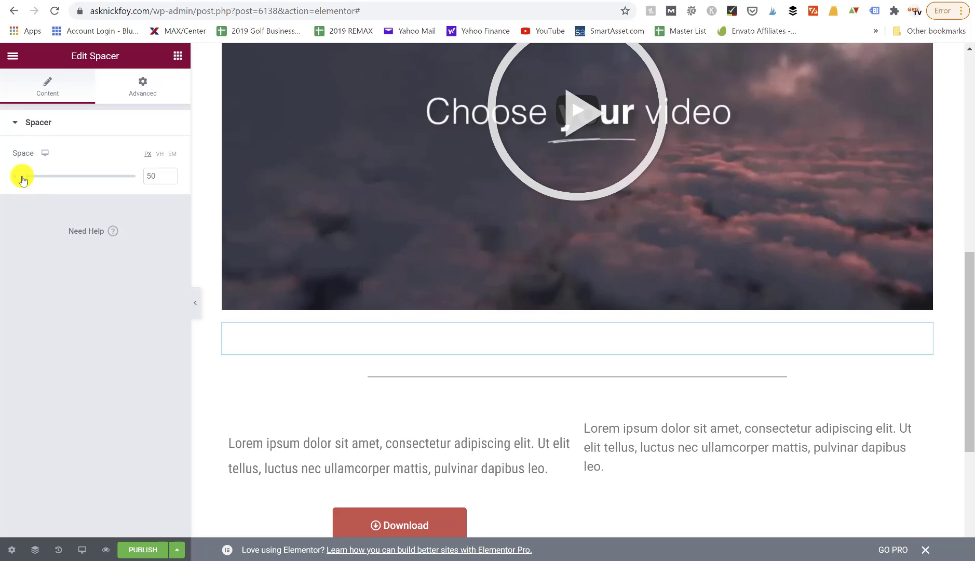
mouse_move(22, 179)
mouse_down()
mouse_move(88, 182)
mouse_move(20, 193)
mouse_up()
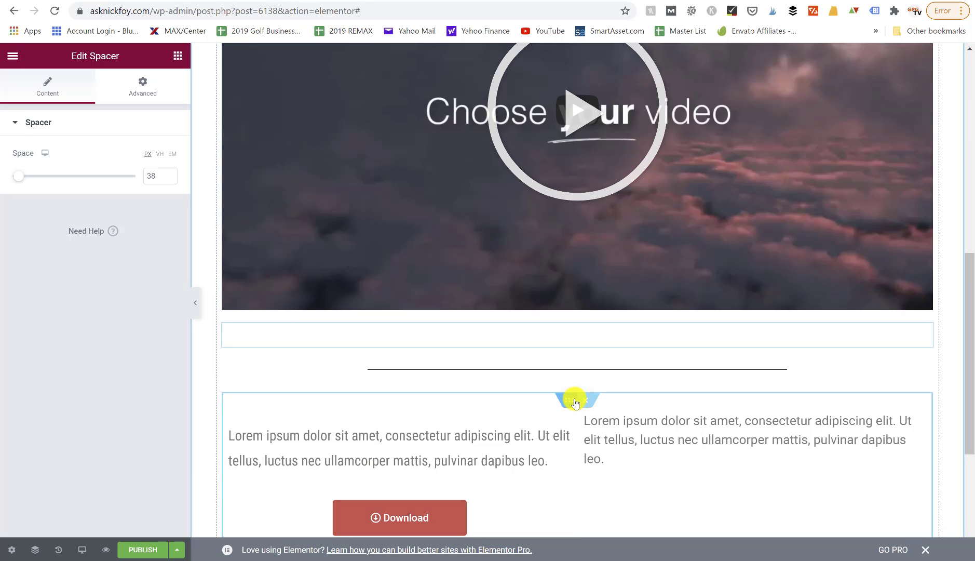
click(565, 410)
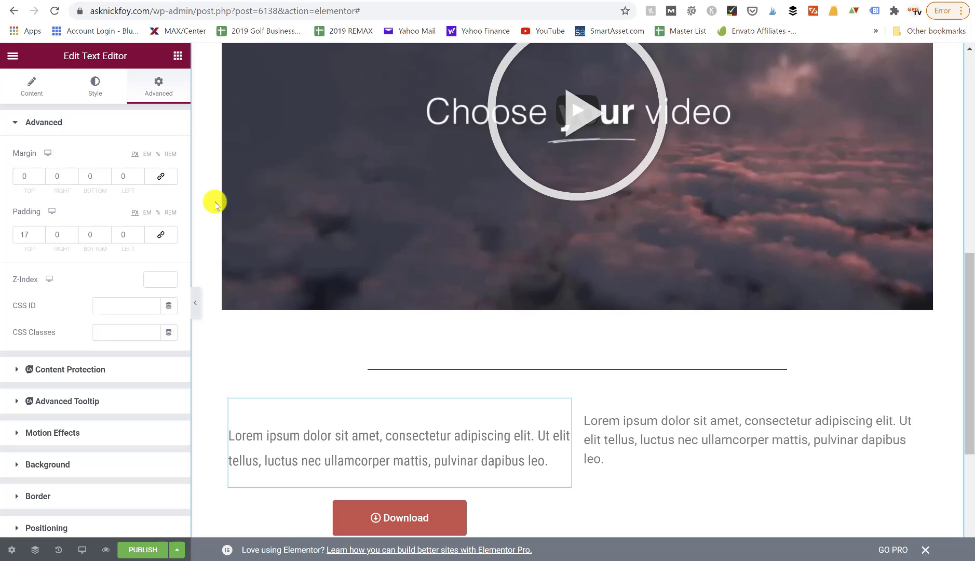
- Add a Google Maps widget directly below the video, trying los angeles and using remax los angeles as its location
click(177, 56)
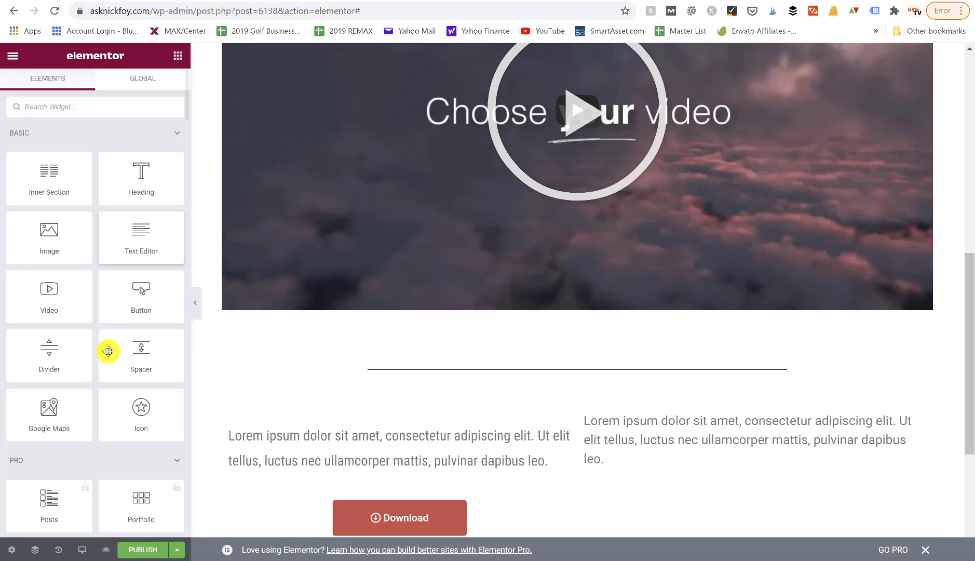
drag(75, 419, 503, 334)
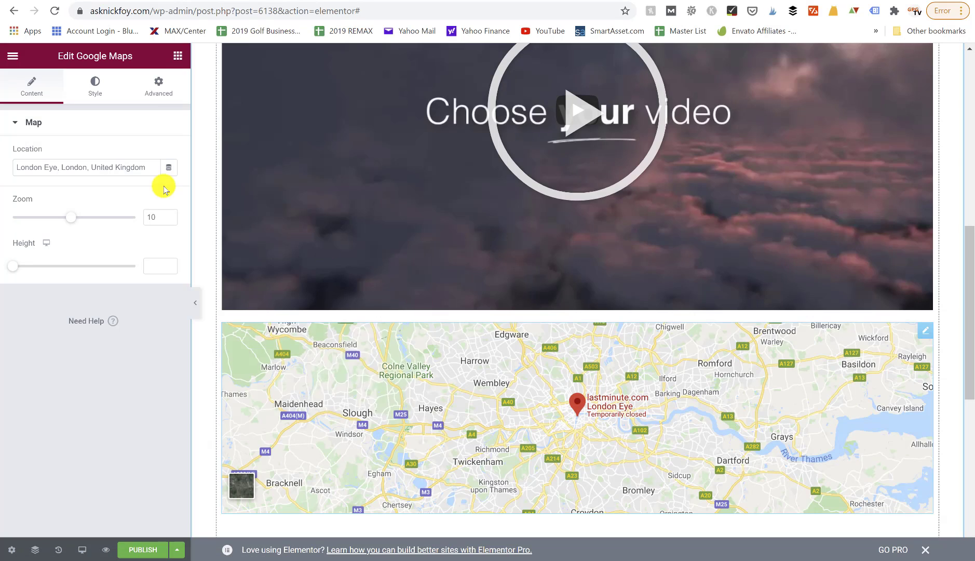
triple_click(60, 166)
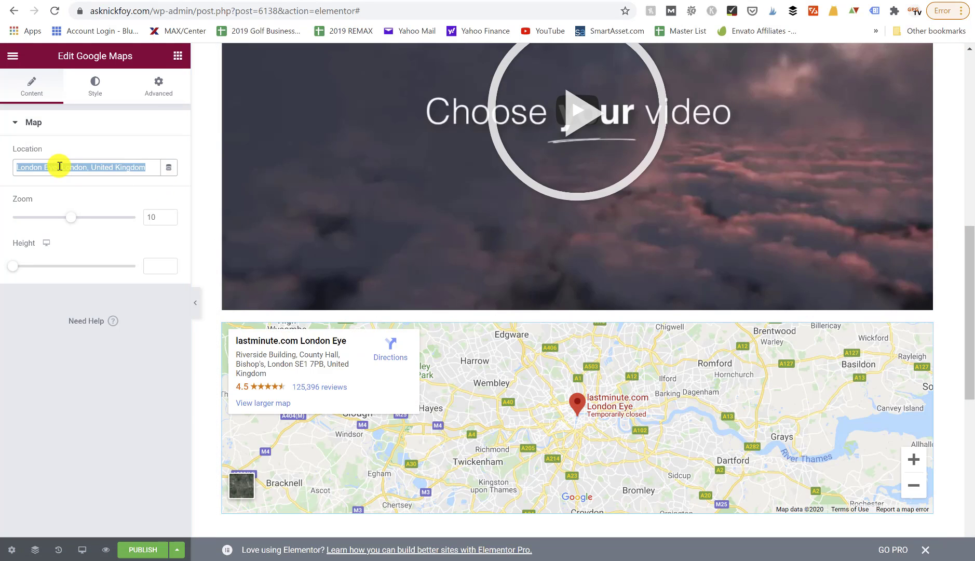
text(lo)
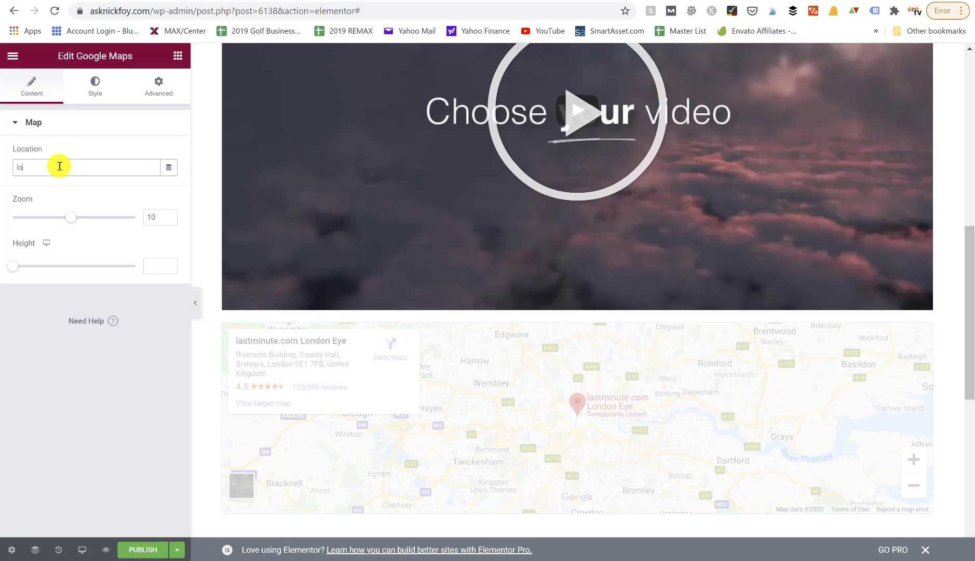
text(s angeles)
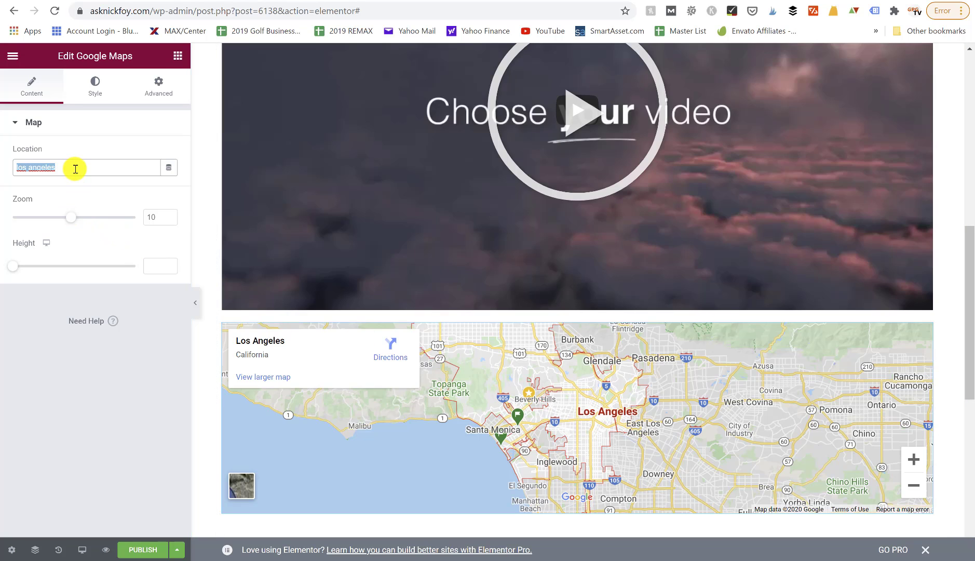
text(remax los angeles)
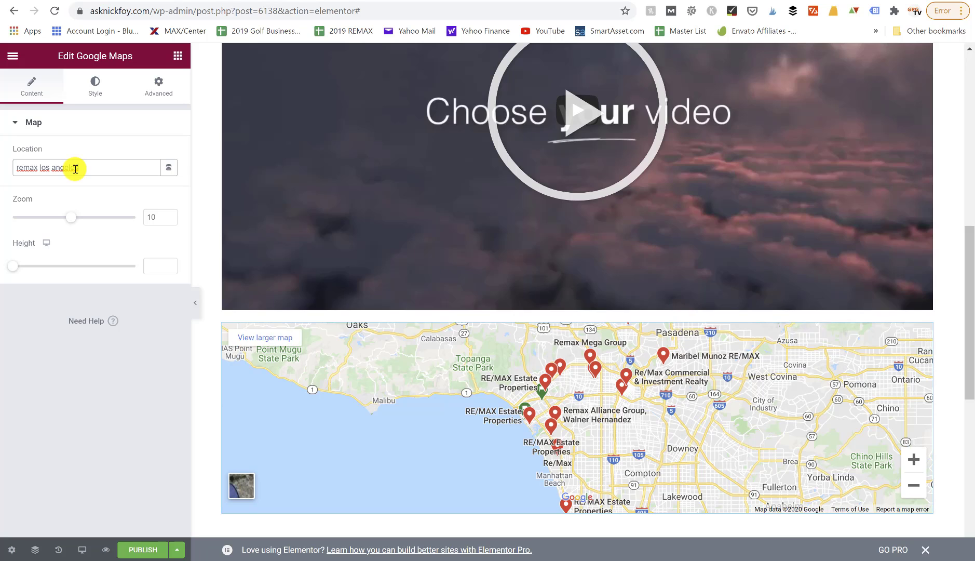
- Select the Remax Alliance Group marker on the map and replace the map's location with that office's street address
click(556, 415)
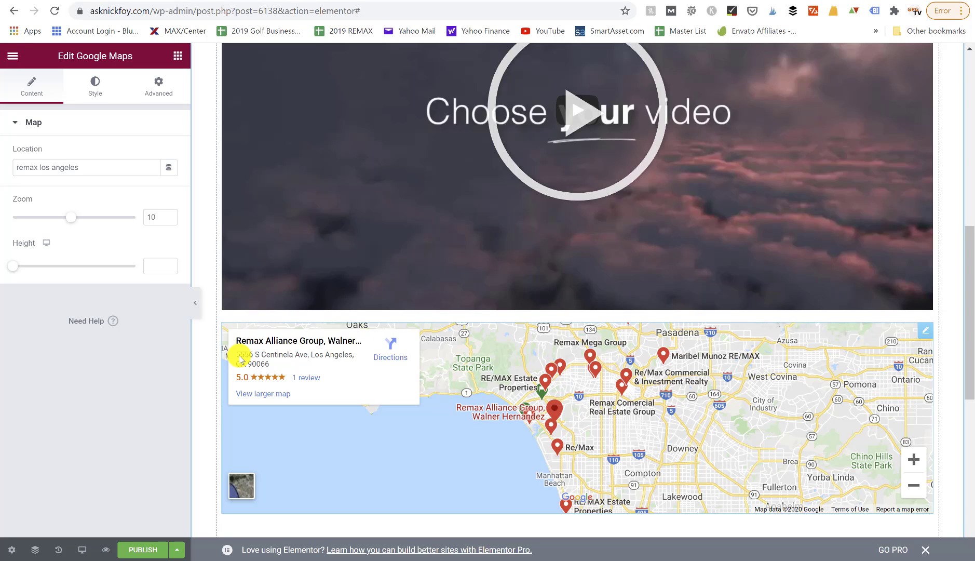
drag(241, 359, 298, 356)
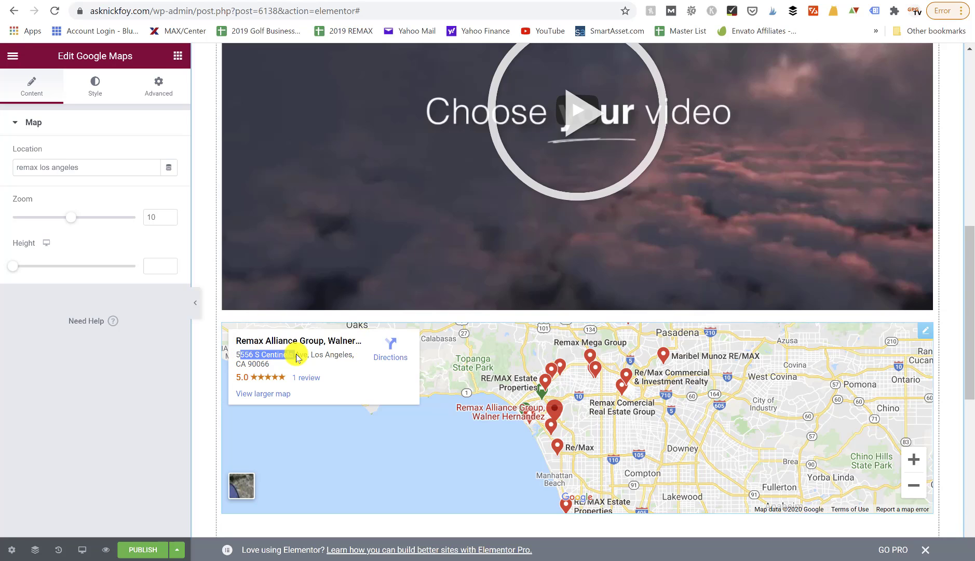
triple_click(101, 174)
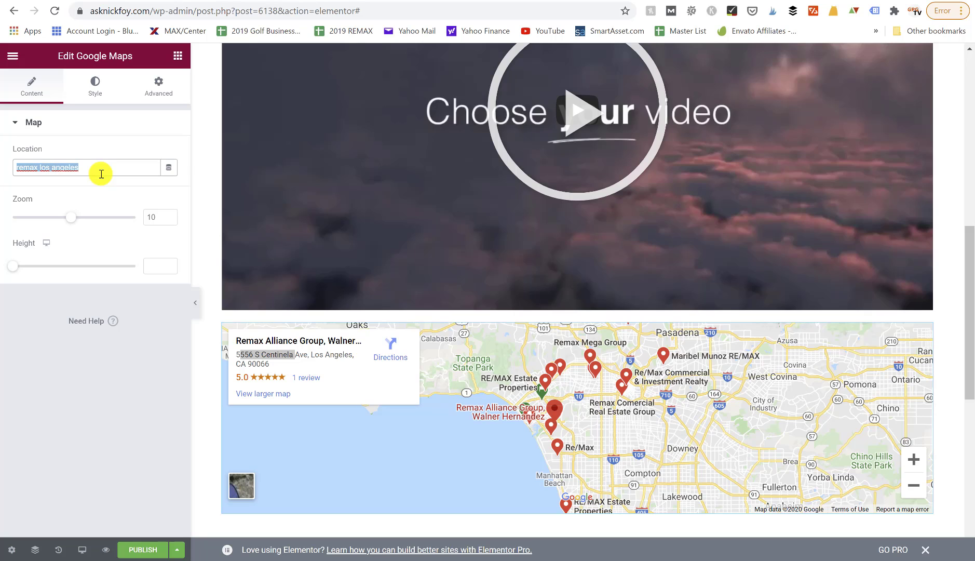
text(556 S Centinela)
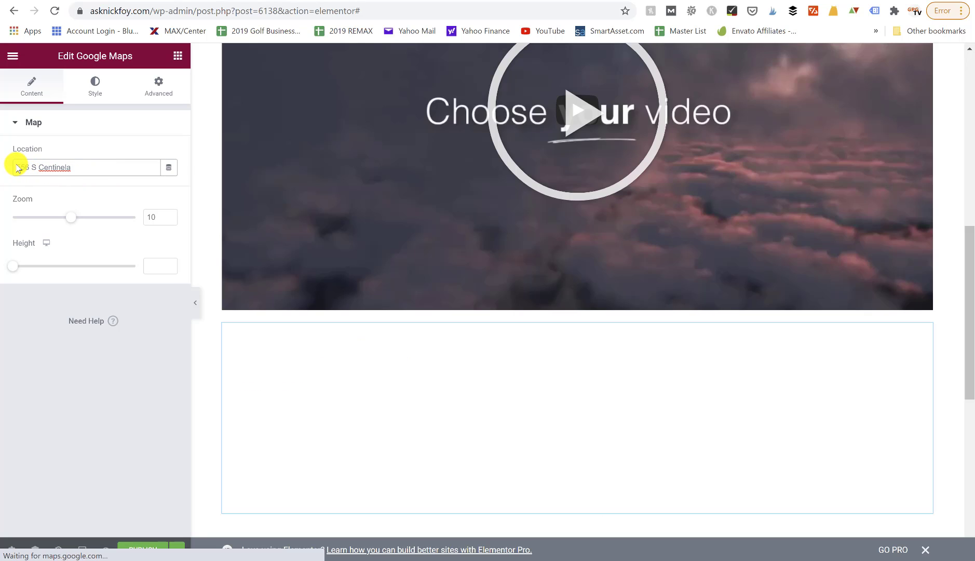
click(19, 168)
text(5)
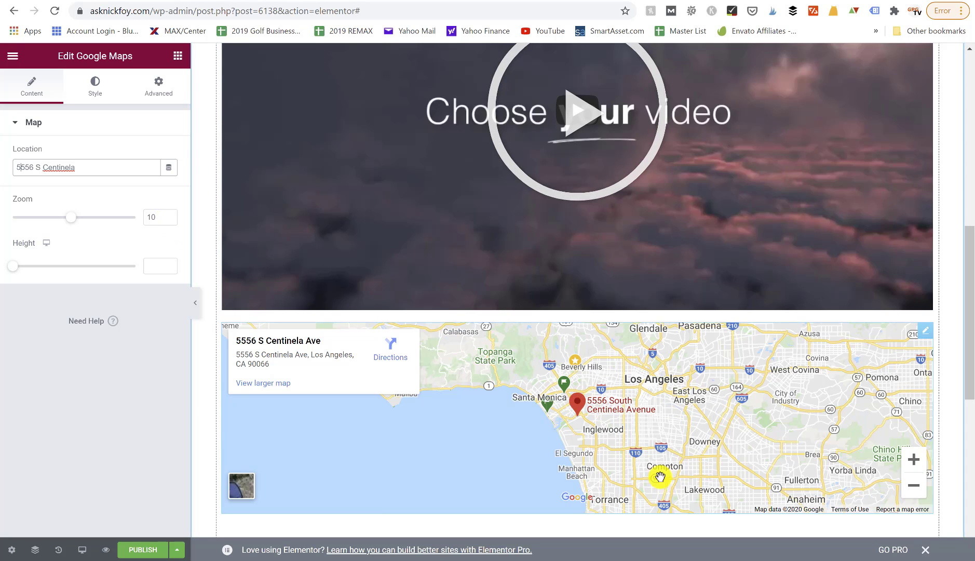
- Try a map zoom of 14, and return the zoom to 10
click(171, 215)
click(171, 216)
click(172, 216)
click(172, 215)
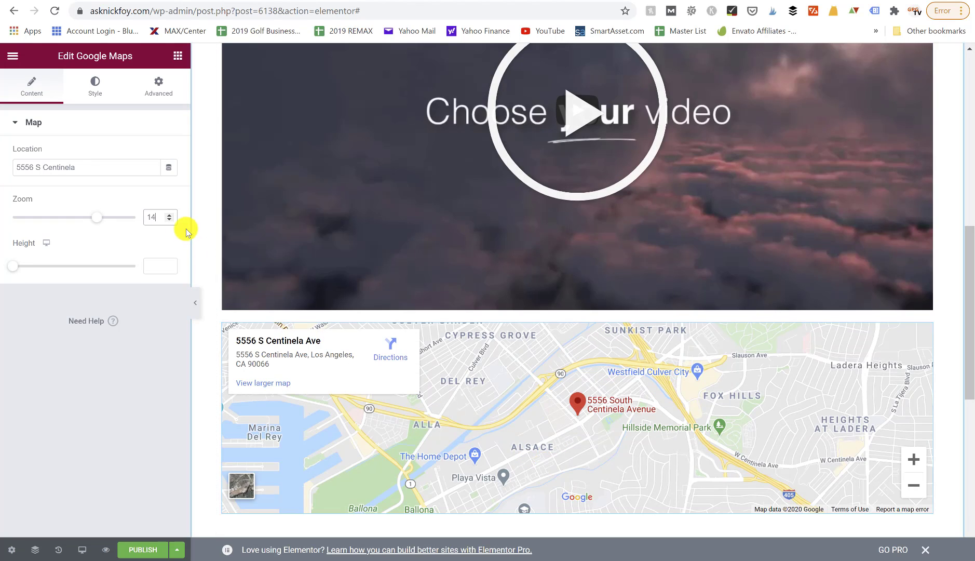
click(169, 220)
click(169, 220)
click(169, 220)
click(170, 220)
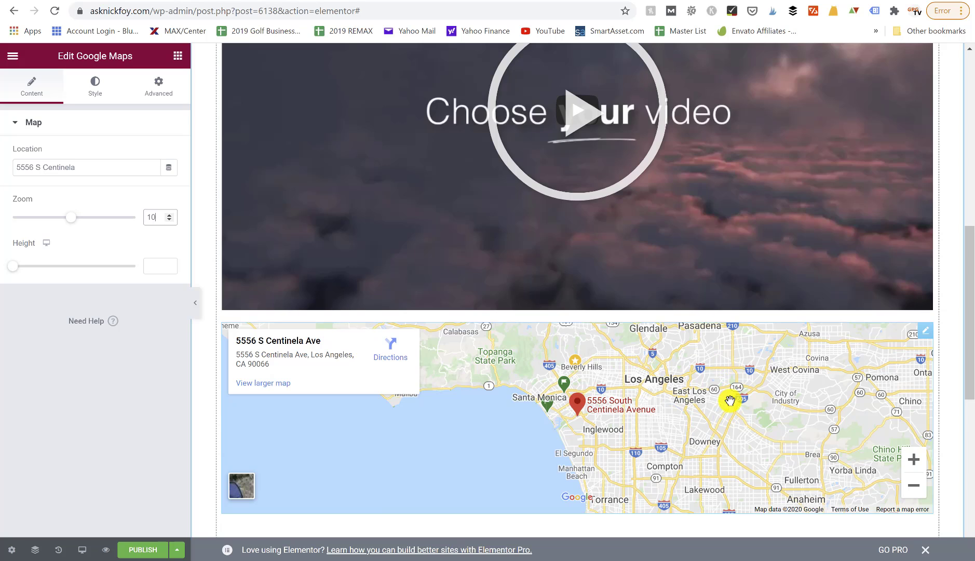
- Try small map heights, set the map's height to 923, and check the enlarged map on the page
click(15, 265)
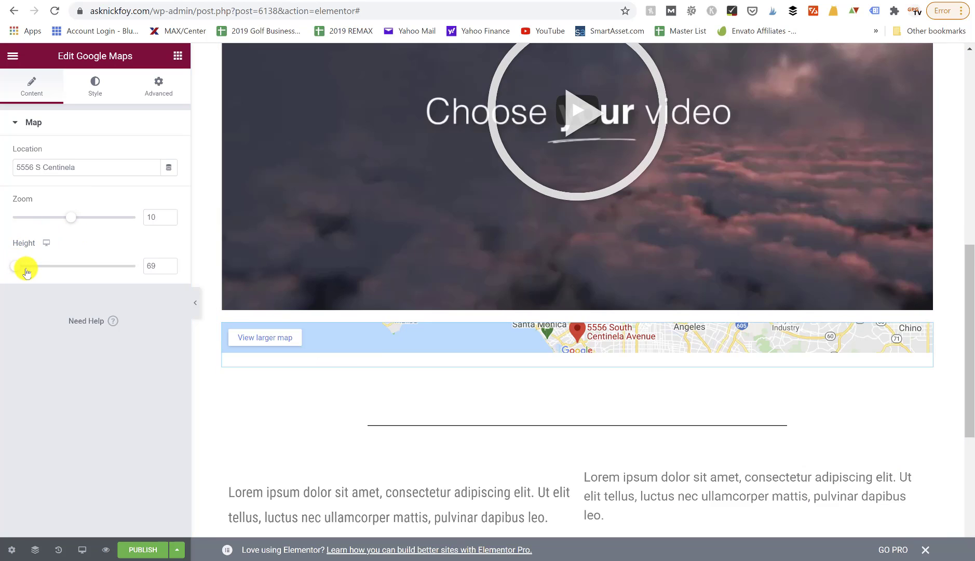
click(27, 268)
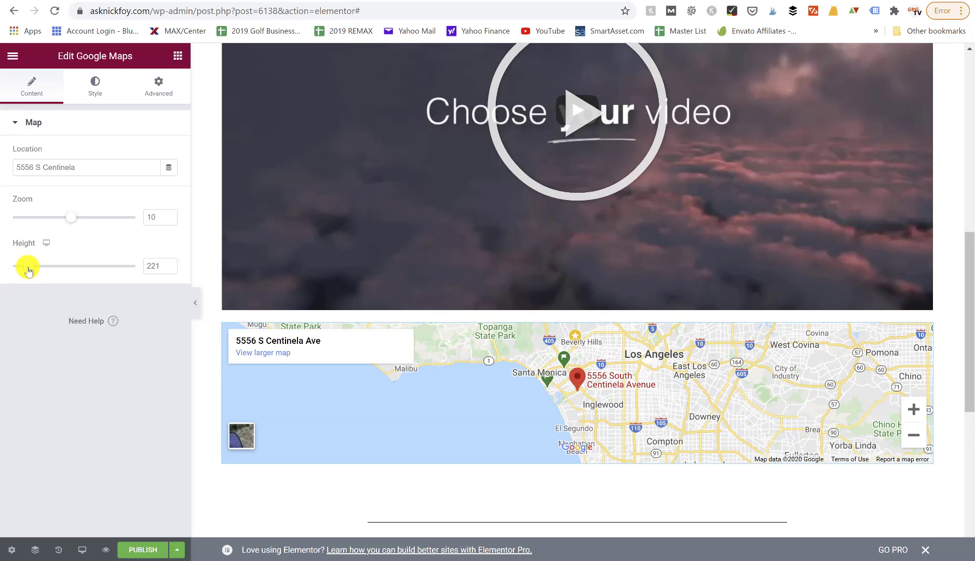
drag(27, 269, 91, 268)
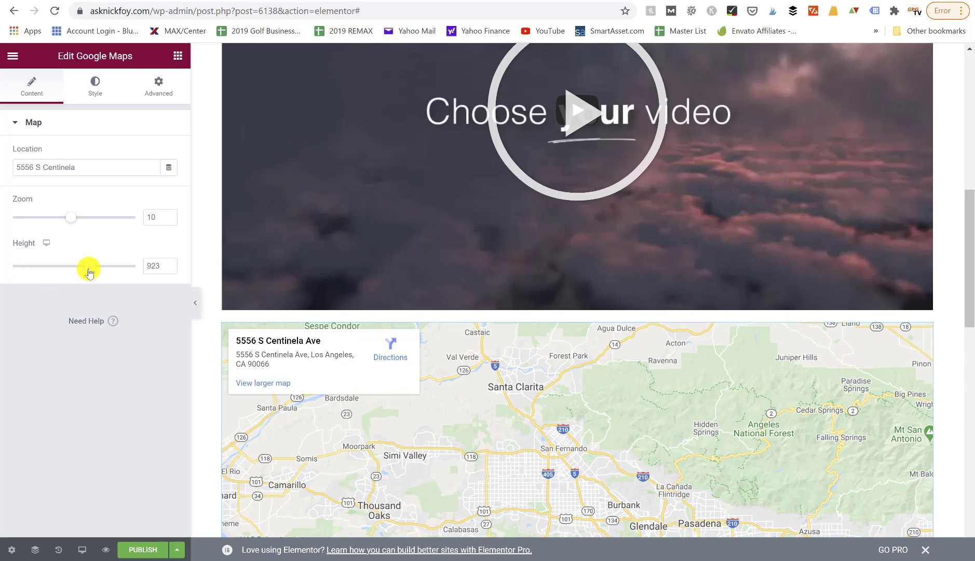
scroll(441, 277, down, 3)
scroll(441, 278, down, 5)
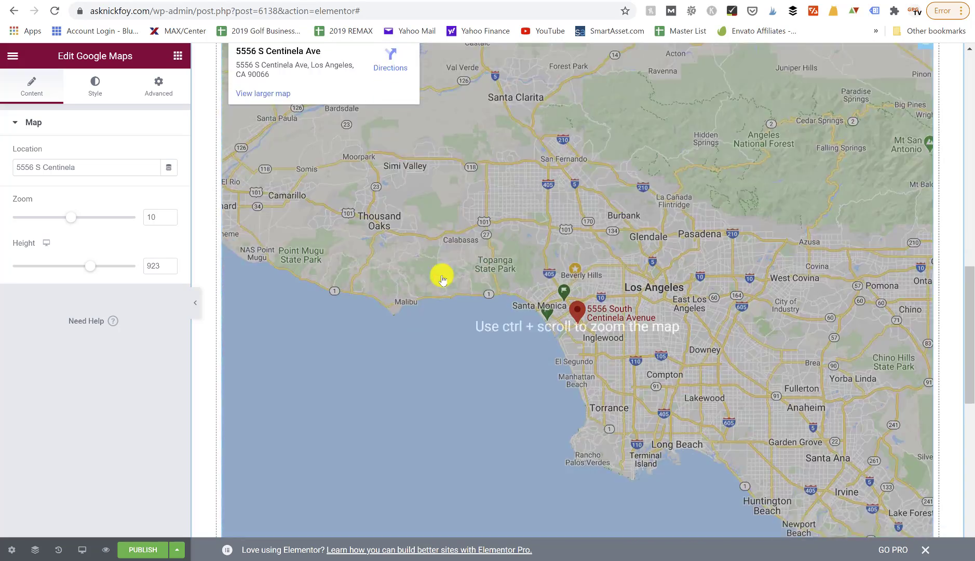
scroll(441, 279, up, 3)
scroll(442, 279, up, 5)
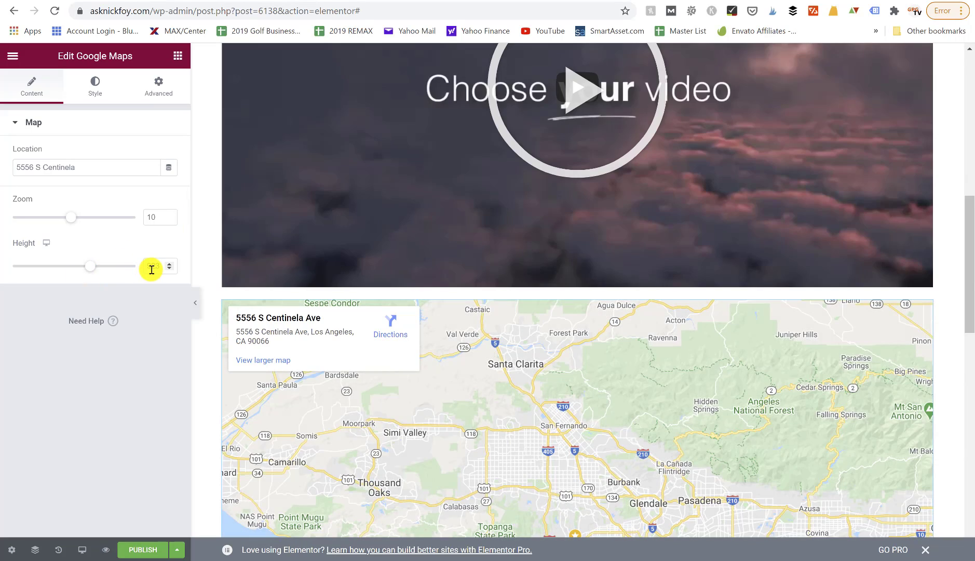
scroll(368, 429, down, 7)
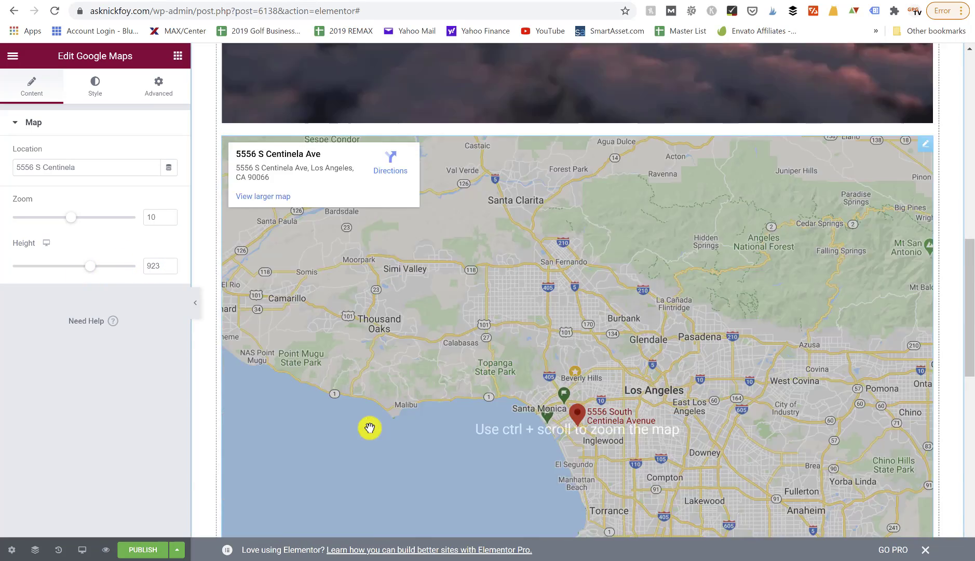
- Review the map's normal and hover style settings and open its advanced settings
click(95, 86)
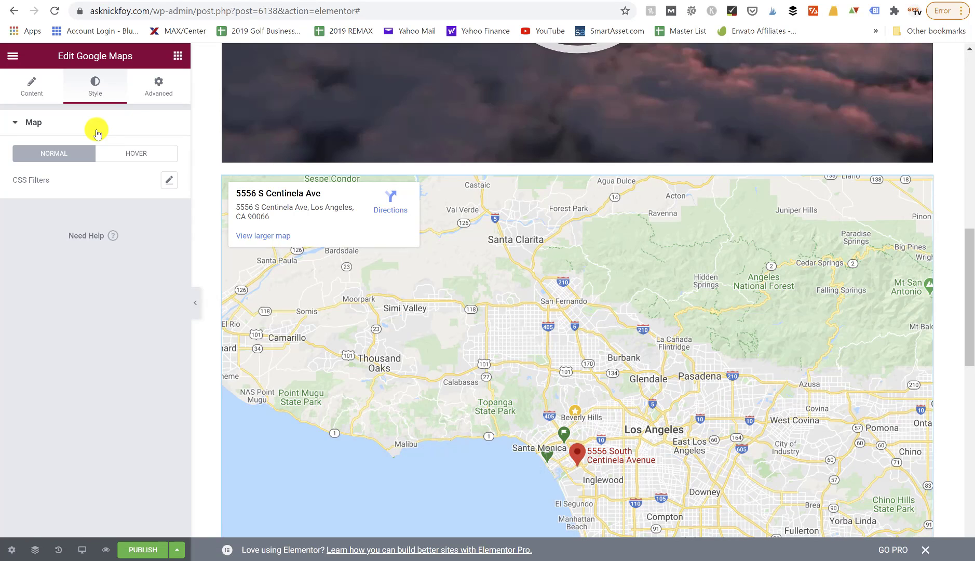
click(130, 155)
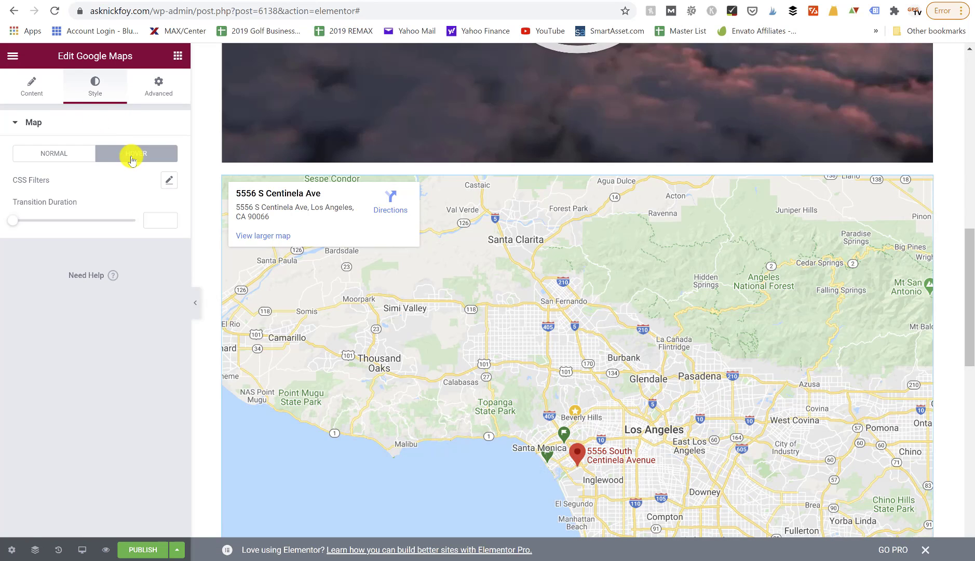
click(55, 152)
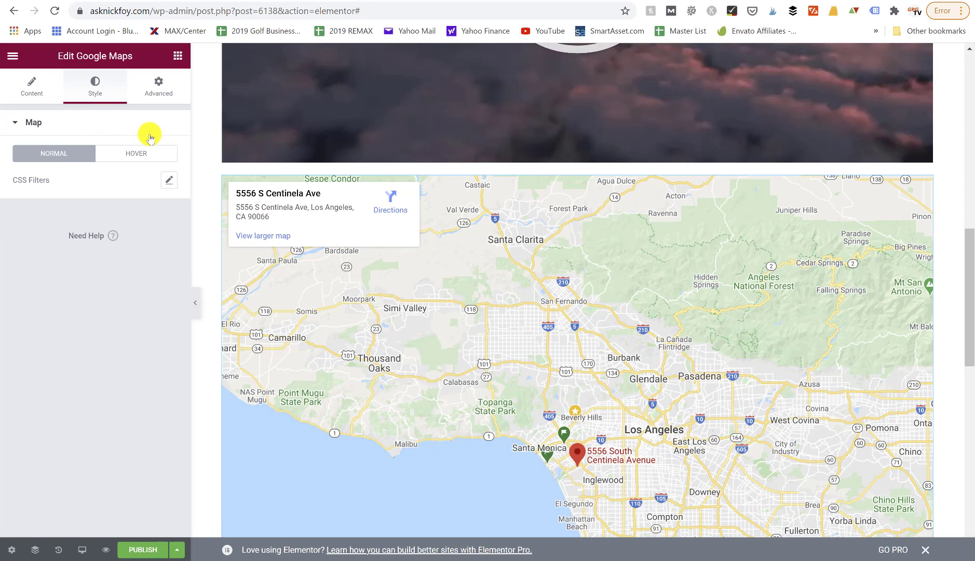
click(146, 152)
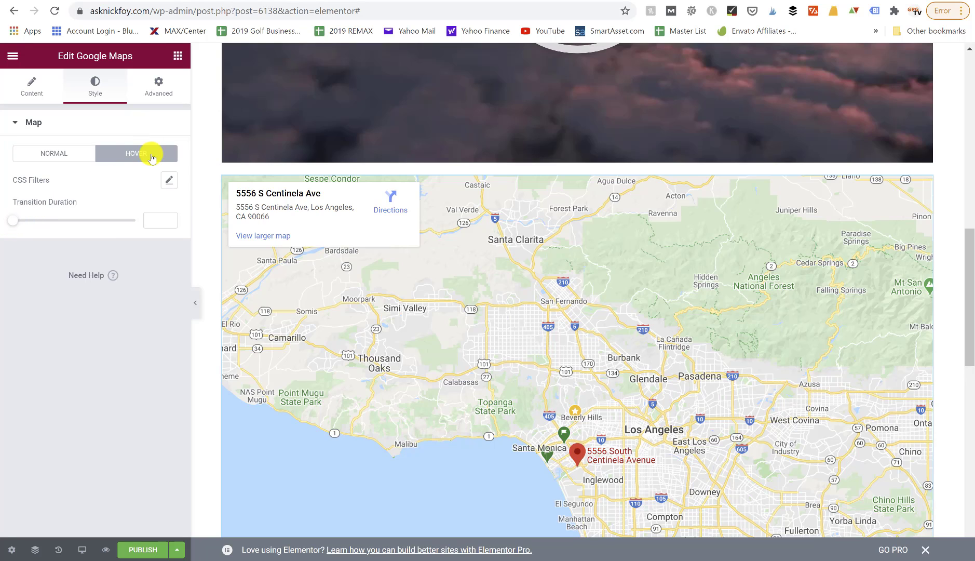
click(158, 86)
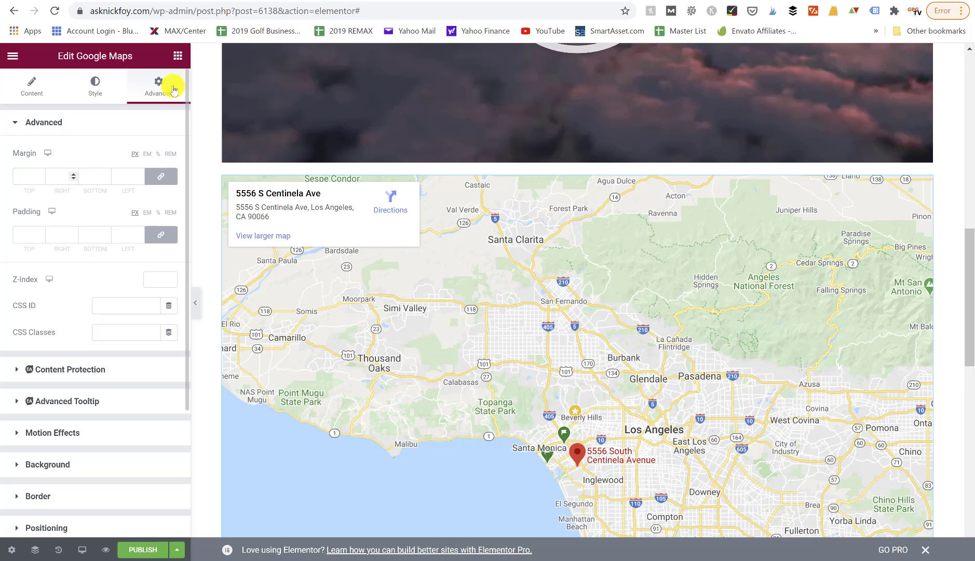
- Add an Icon widget directly above the Google map and review its style settings
click(178, 57)
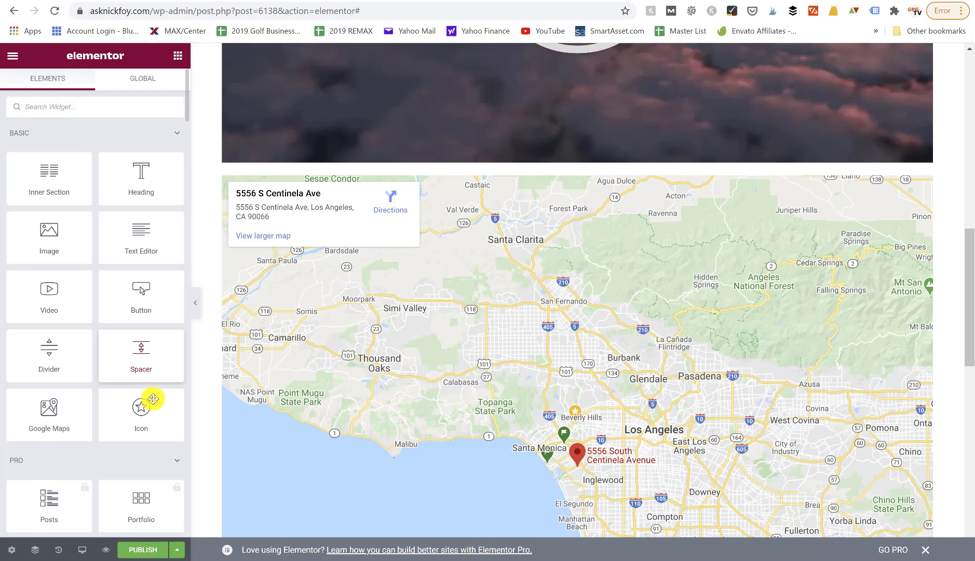
drag(229, 341, 469, 183)
mouse_move(83, 183)
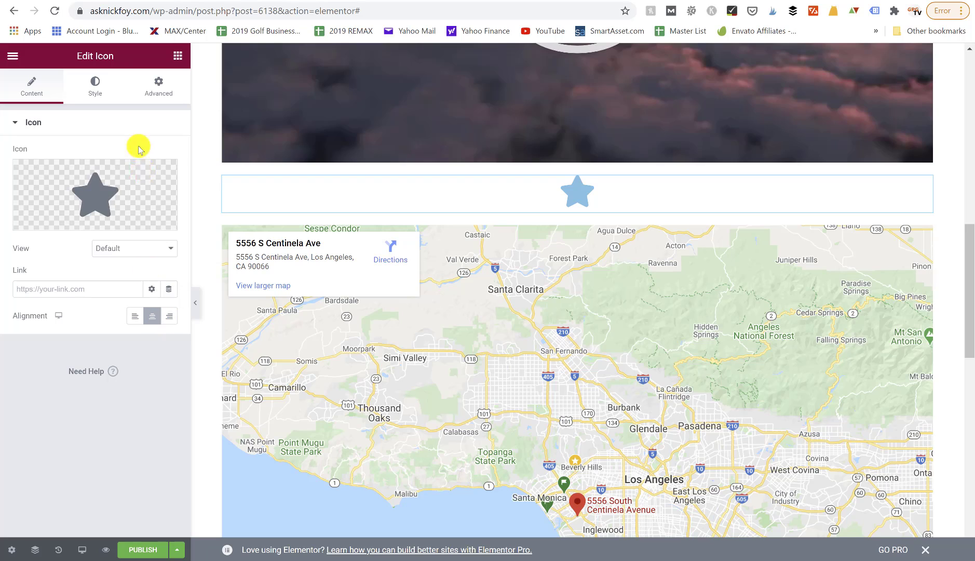
click(97, 76)
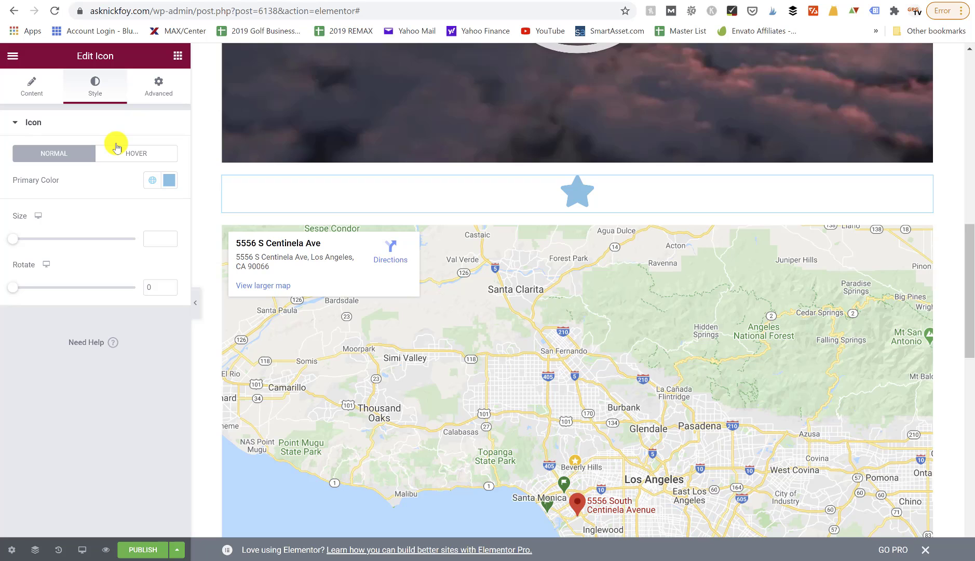
click(178, 56)
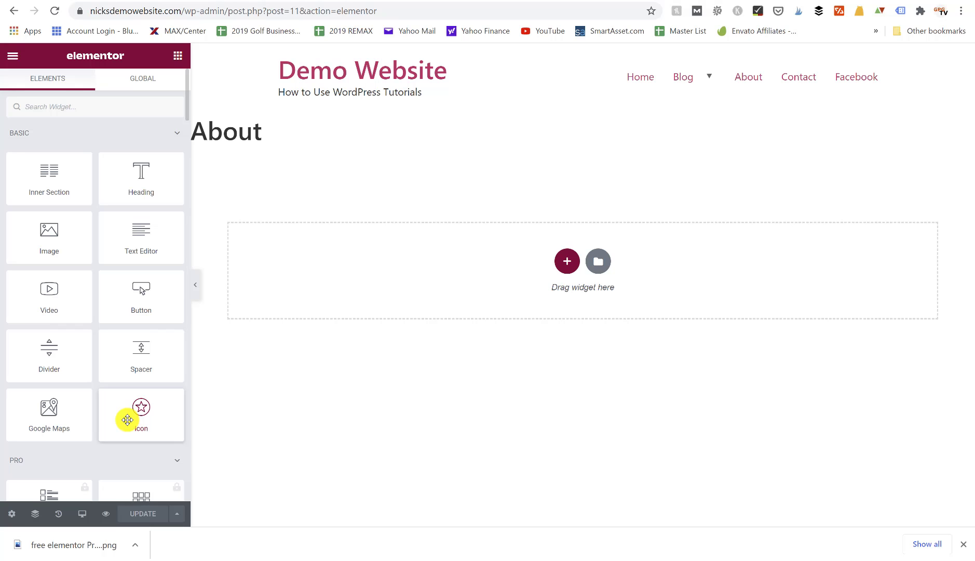
- Look through the Pro and General widget groups in the About page's editor, covering General widgets from Image Box to Read More
scroll(128, 420, down, 20)
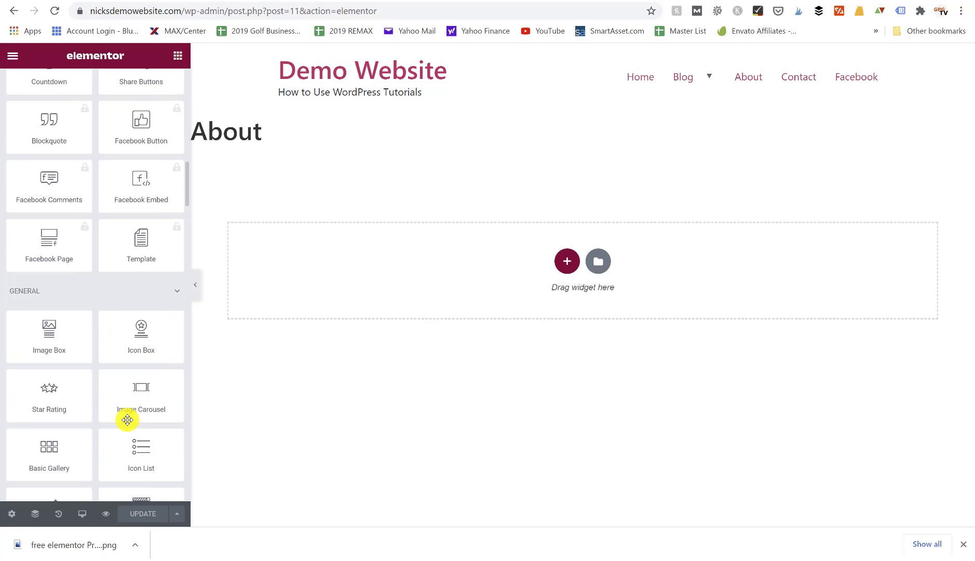
scroll(127, 419, down, 3)
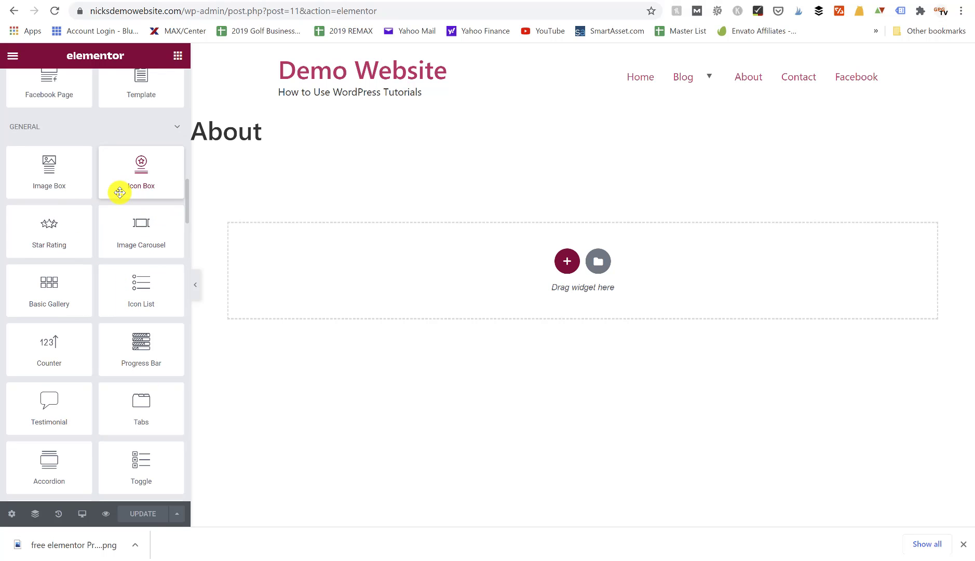
scroll(119, 192, down, 1)
scroll(120, 192, up, 12)
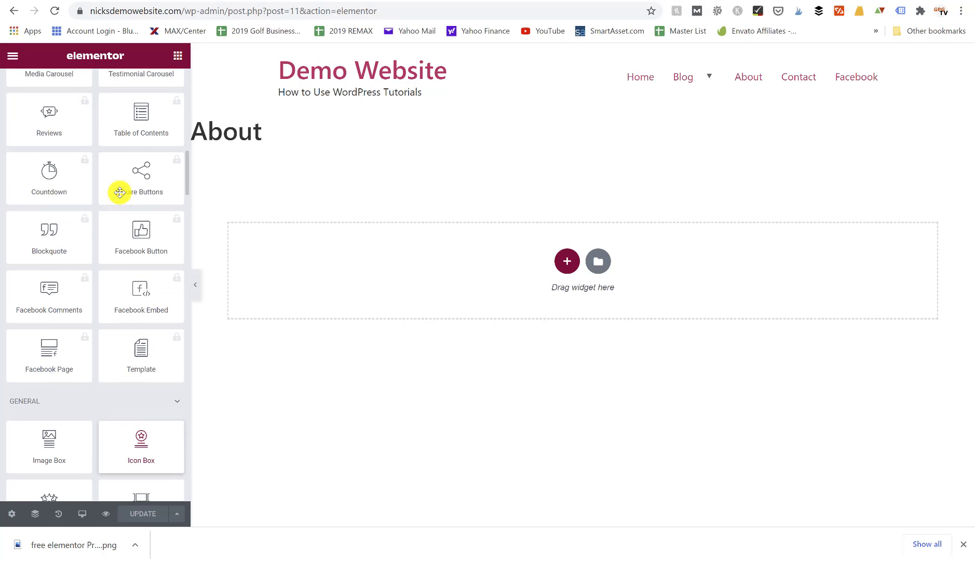
scroll(120, 192, up, 4)
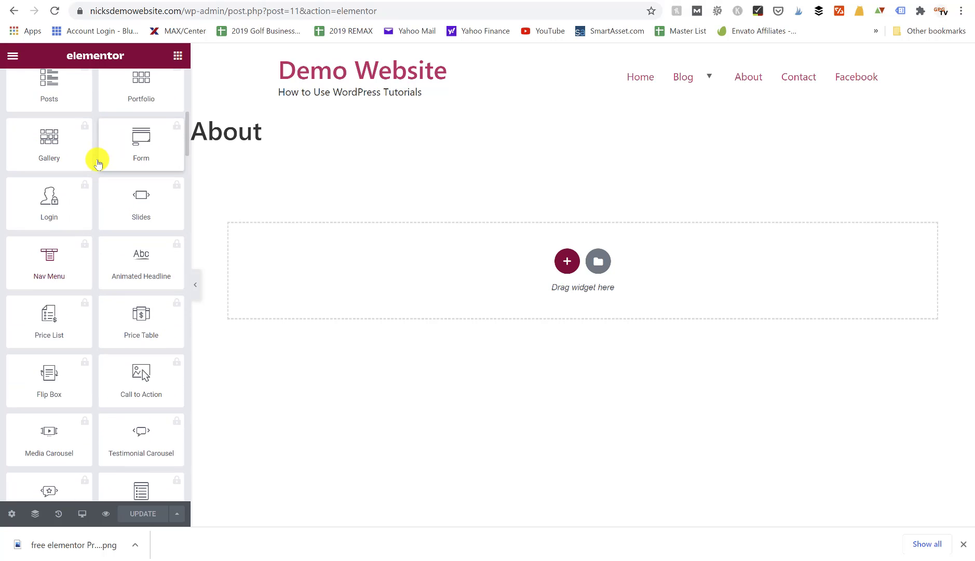
scroll(98, 163, down, 12)
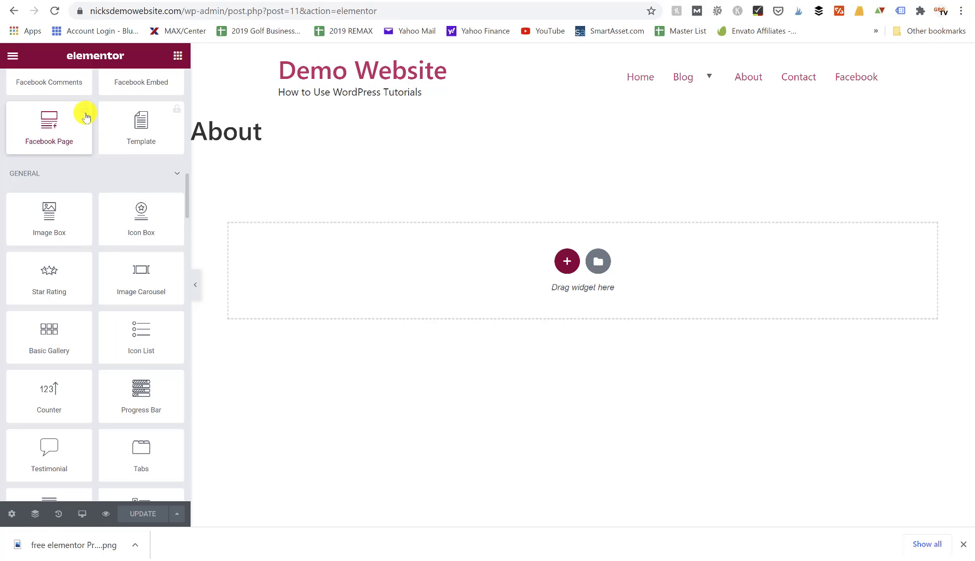
scroll(81, 181, down, 2)
scroll(80, 166, up, 1)
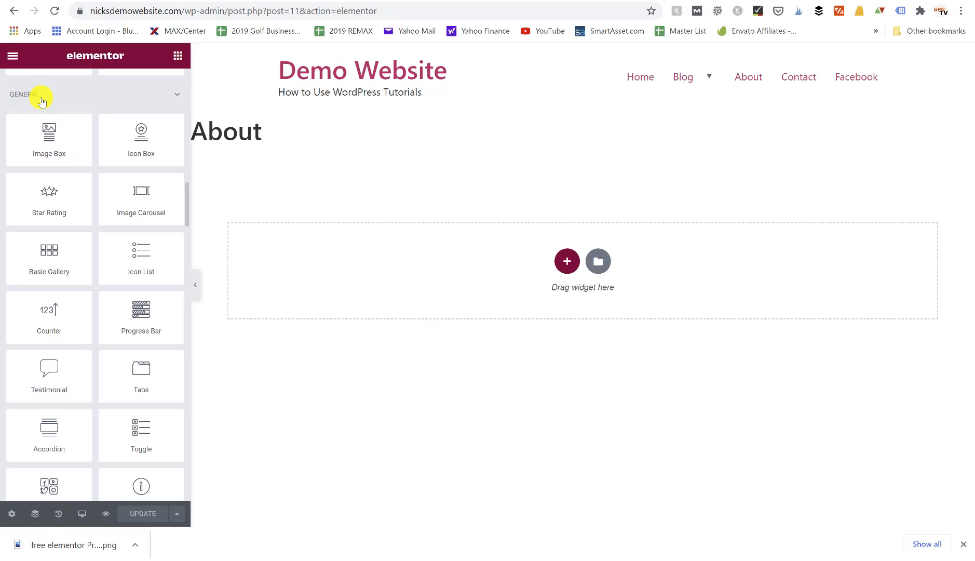
scroll(66, 185, down, 1)
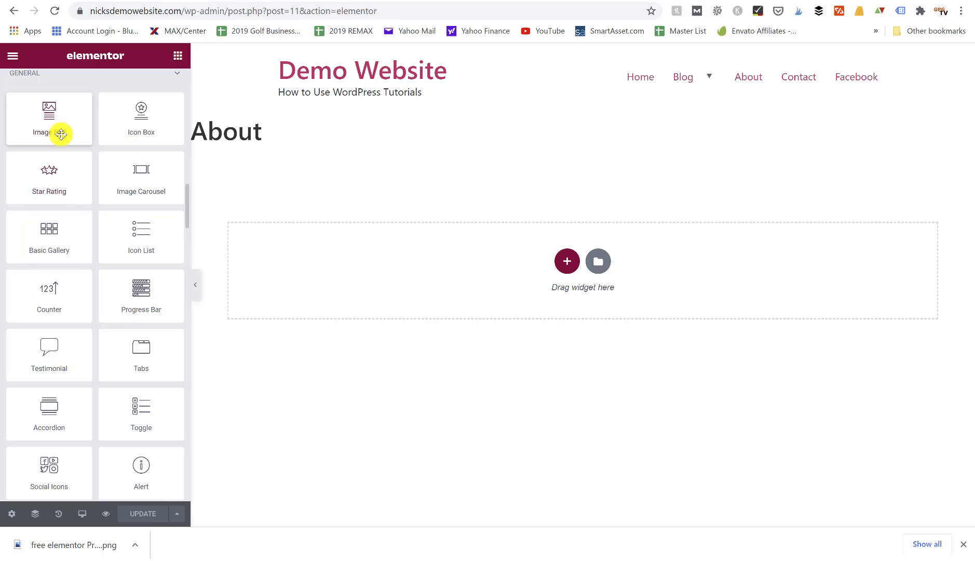
scroll(70, 203, down, 2)
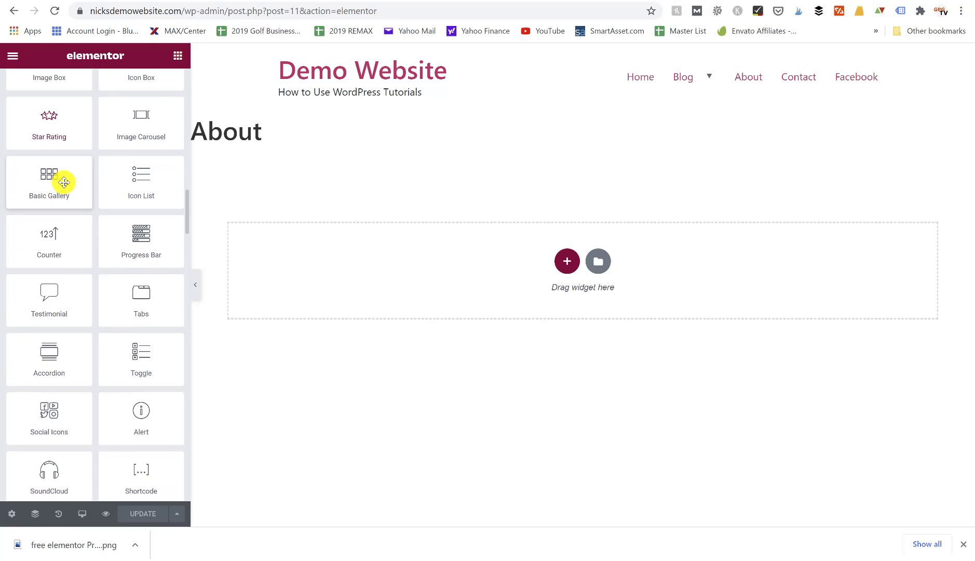
scroll(129, 191, down, 3)
scroll(128, 190, down, 1)
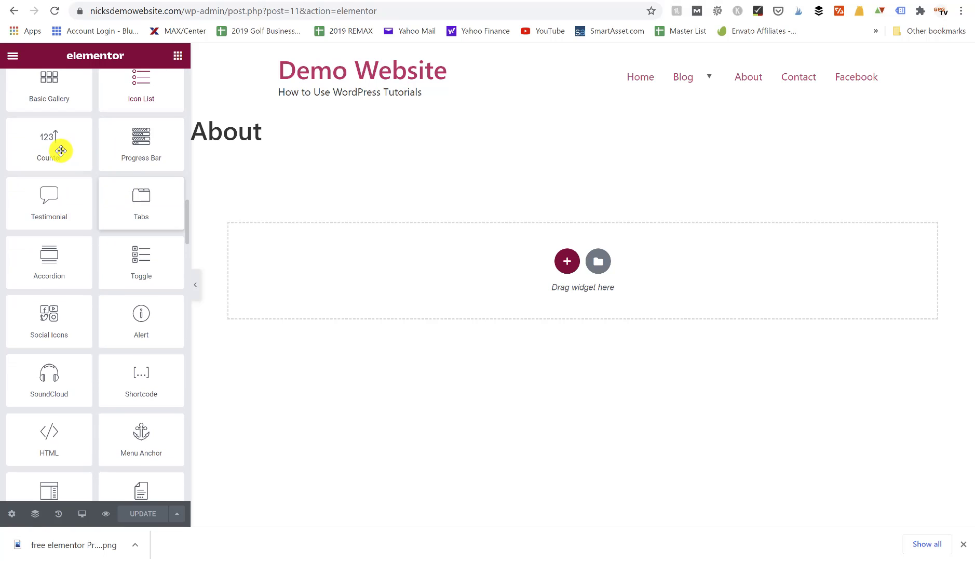
scroll(54, 208, down, 2)
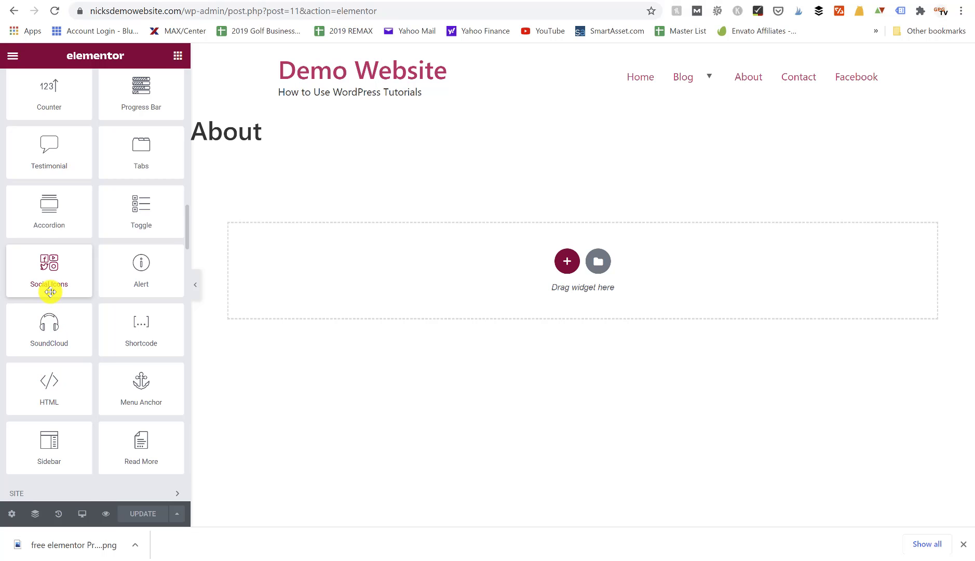
scroll(50, 292, up, 5)
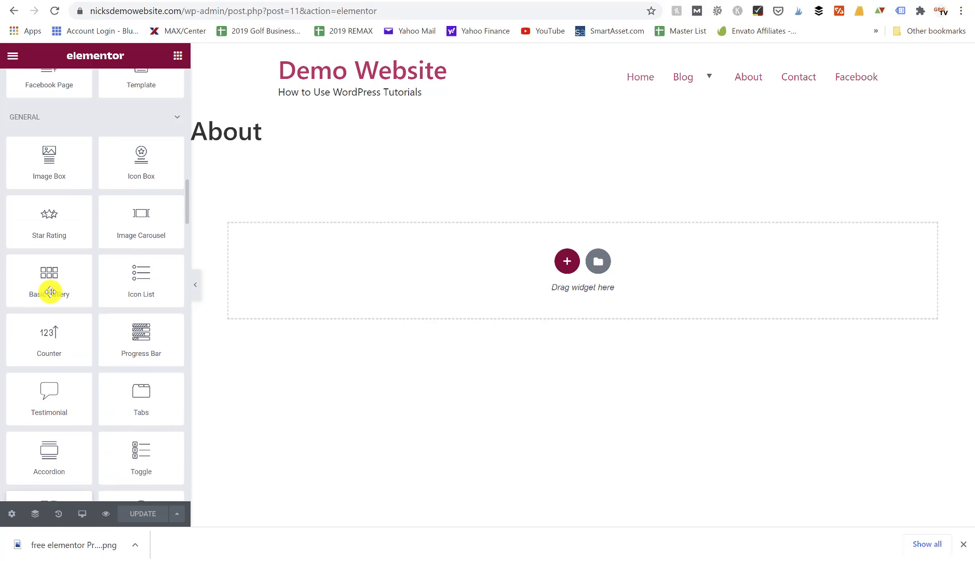
scroll(50, 292, down, 1)
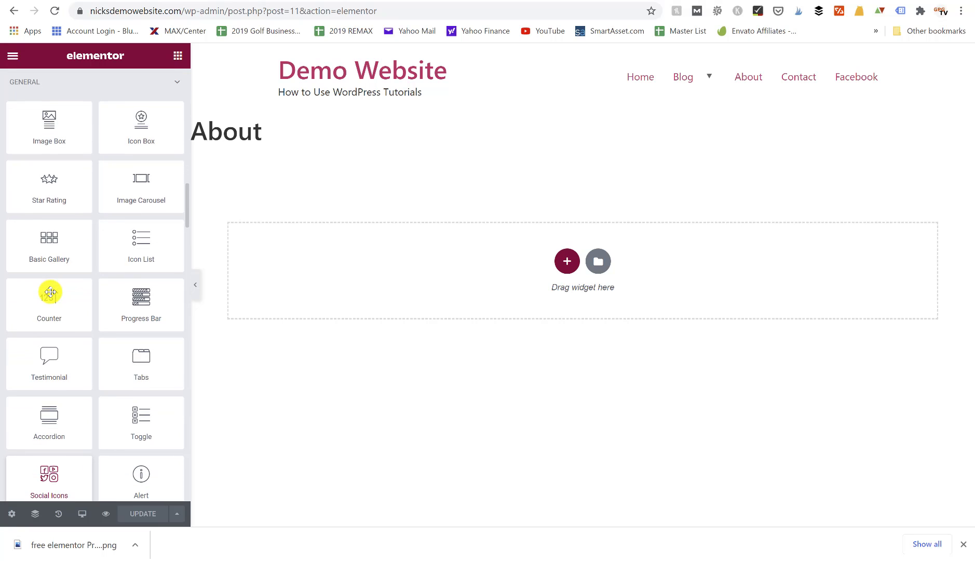